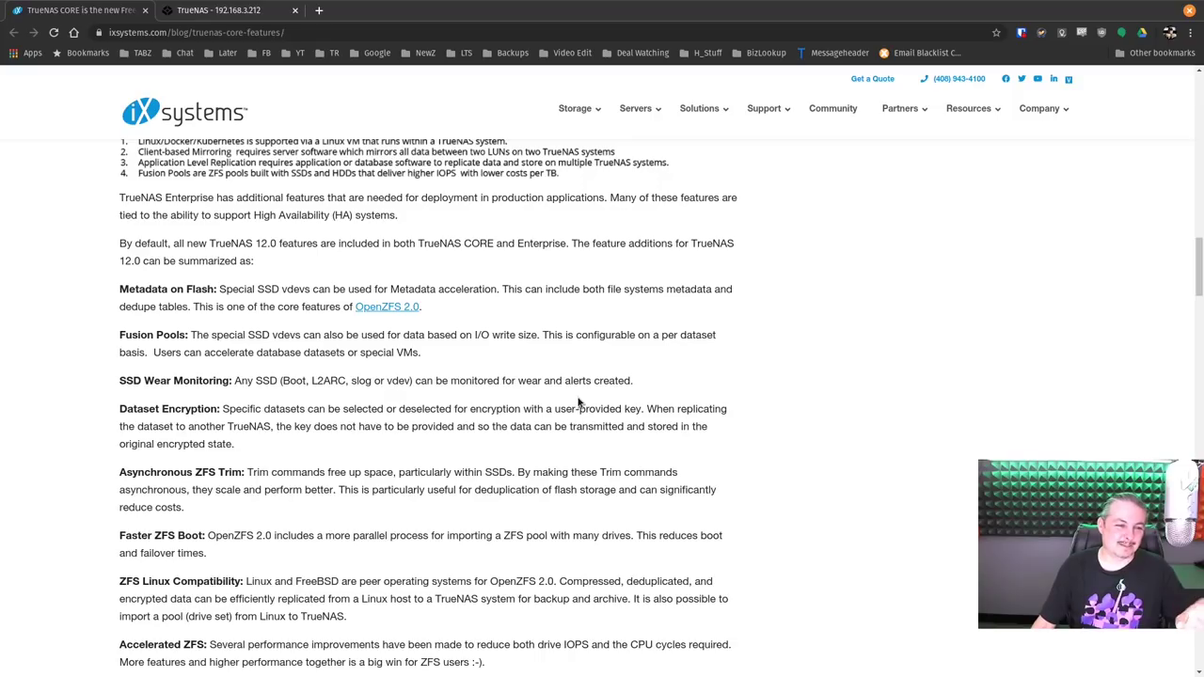
Step: Highlight the opening of the Metadata on Flash description in the blog post's TrueNAS 12.0 feature list
scroll(477, 393, "down", 1)
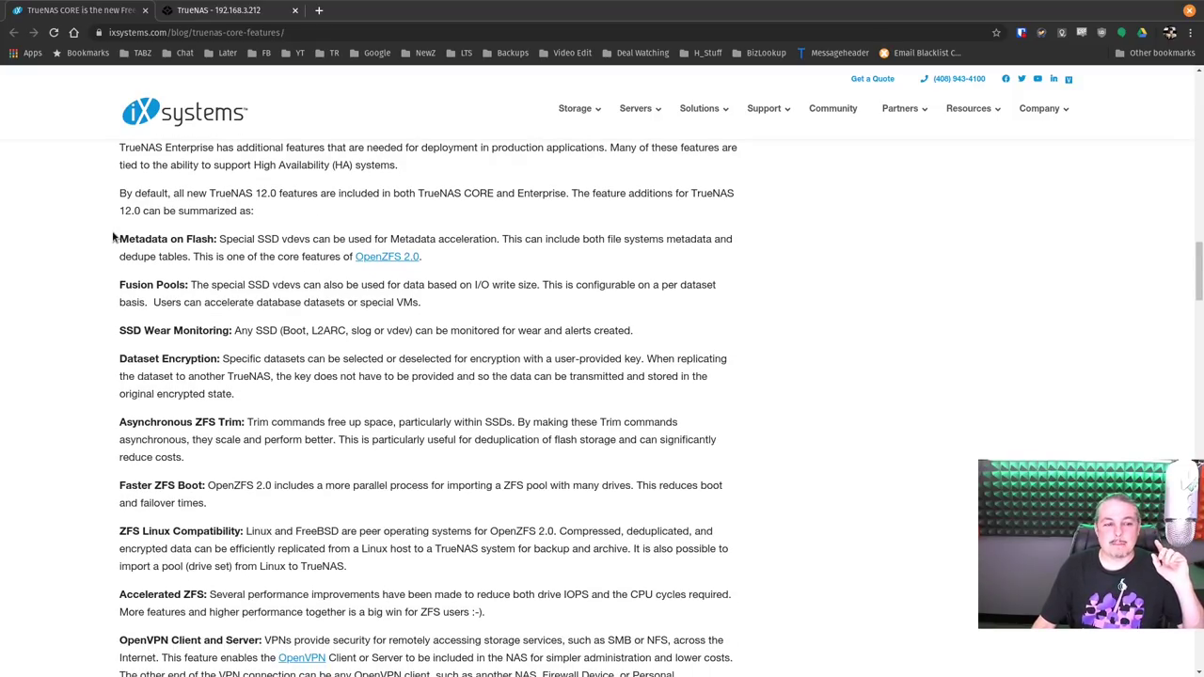
left_click_drag(122, 239, 475, 239)
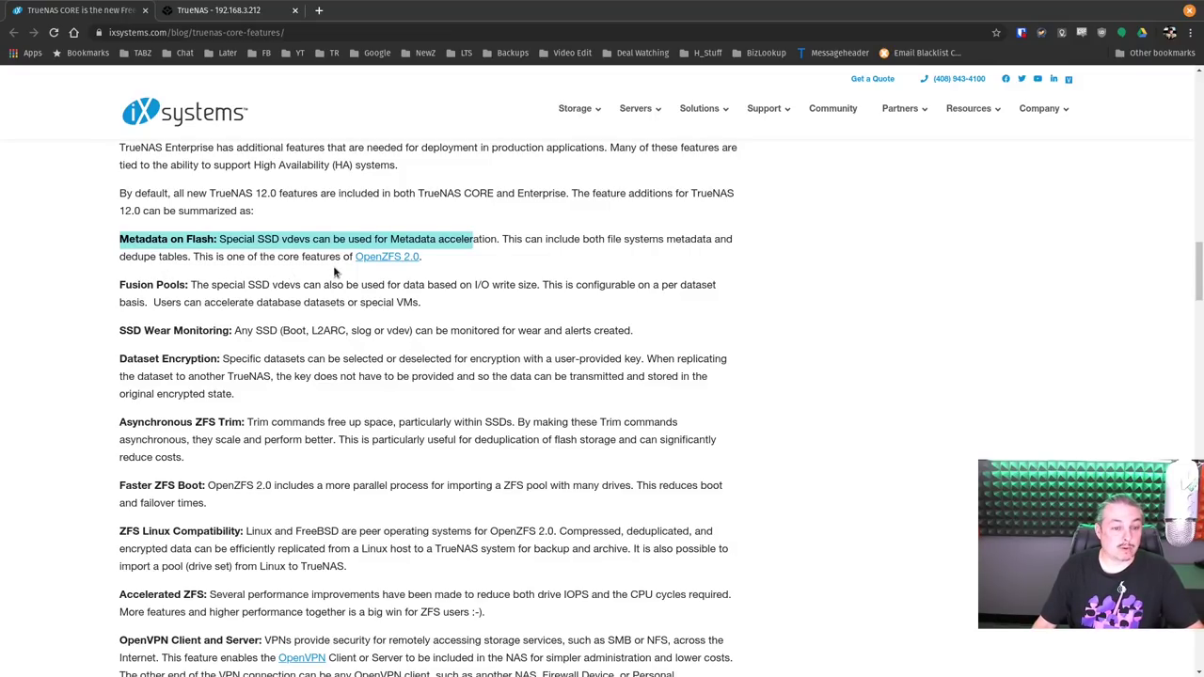
Step: Switch to the TrueNAS web interface and examine the vdev types offered when adding vdevs to the OceanDoor pool
left_click(198, 5)
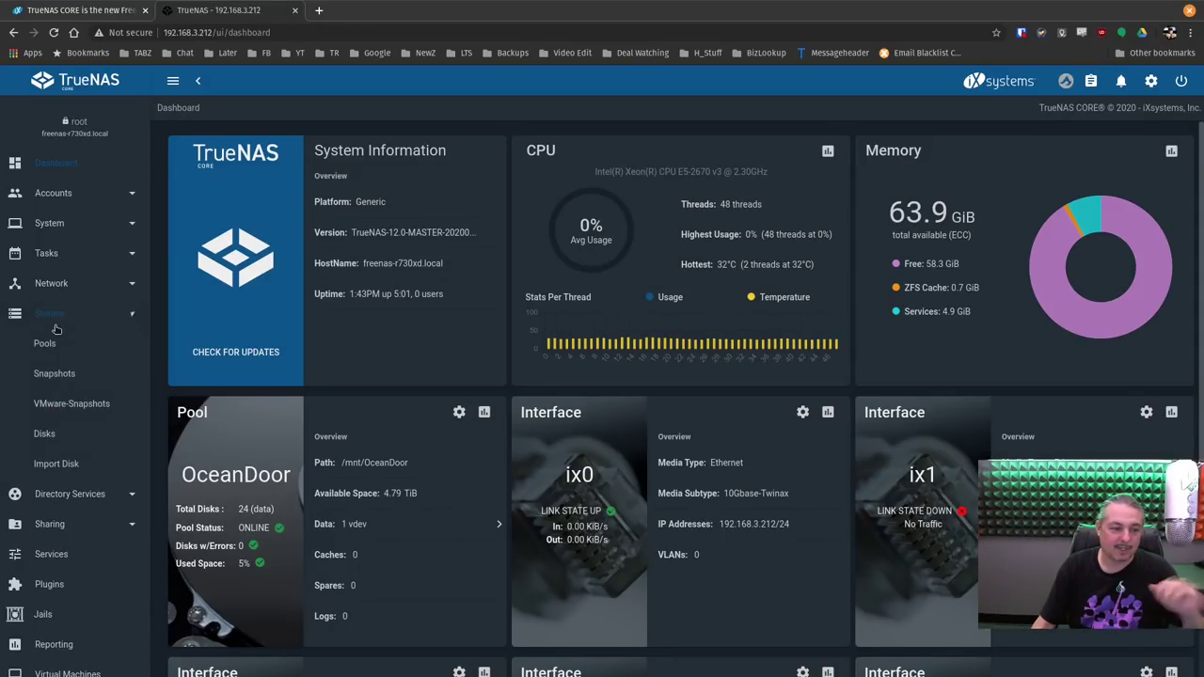
left_click(47, 344)
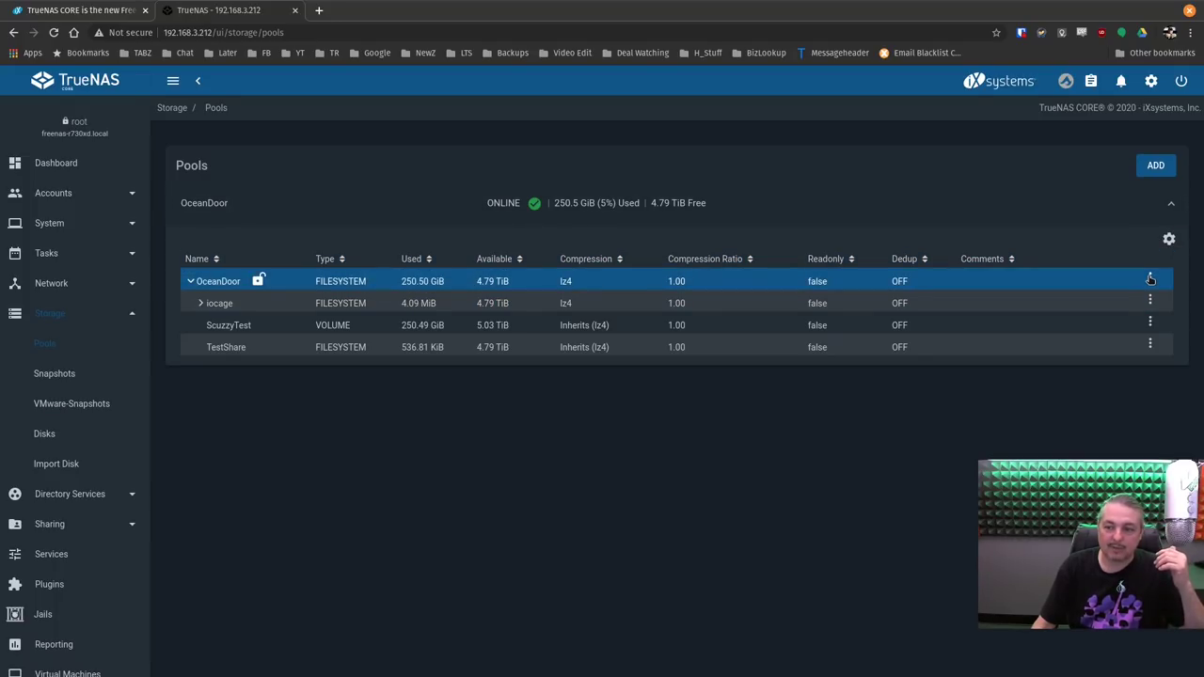
left_click(1149, 279)
left_click(1165, 241)
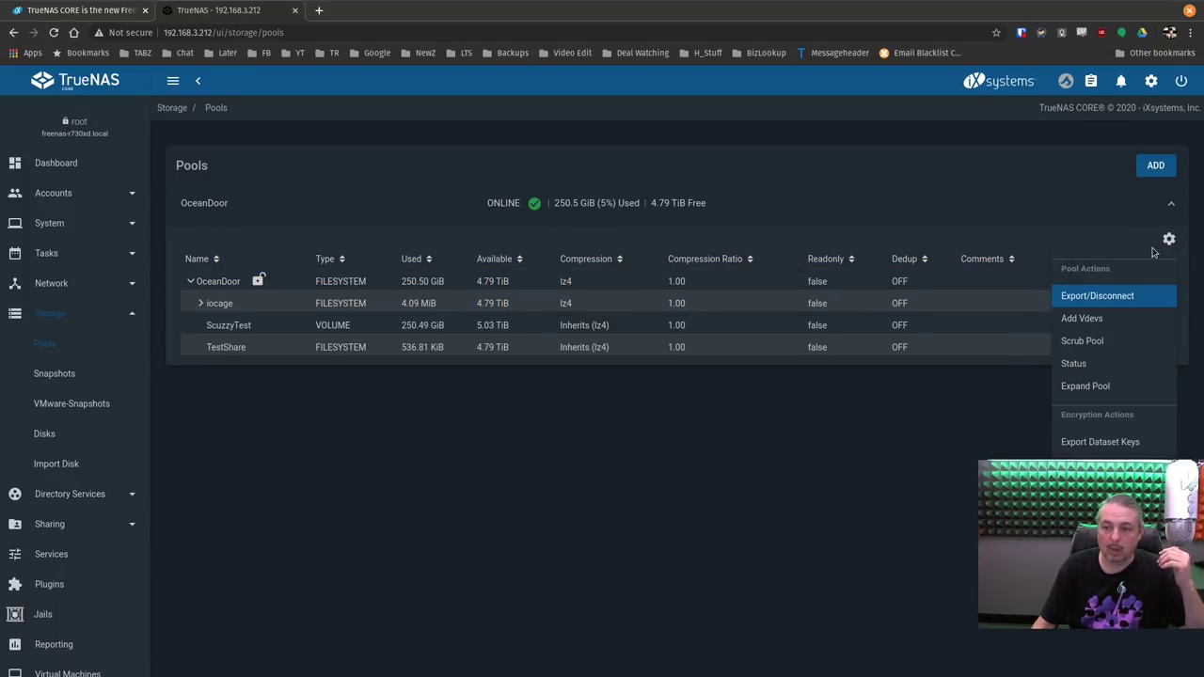
left_click(1114, 322)
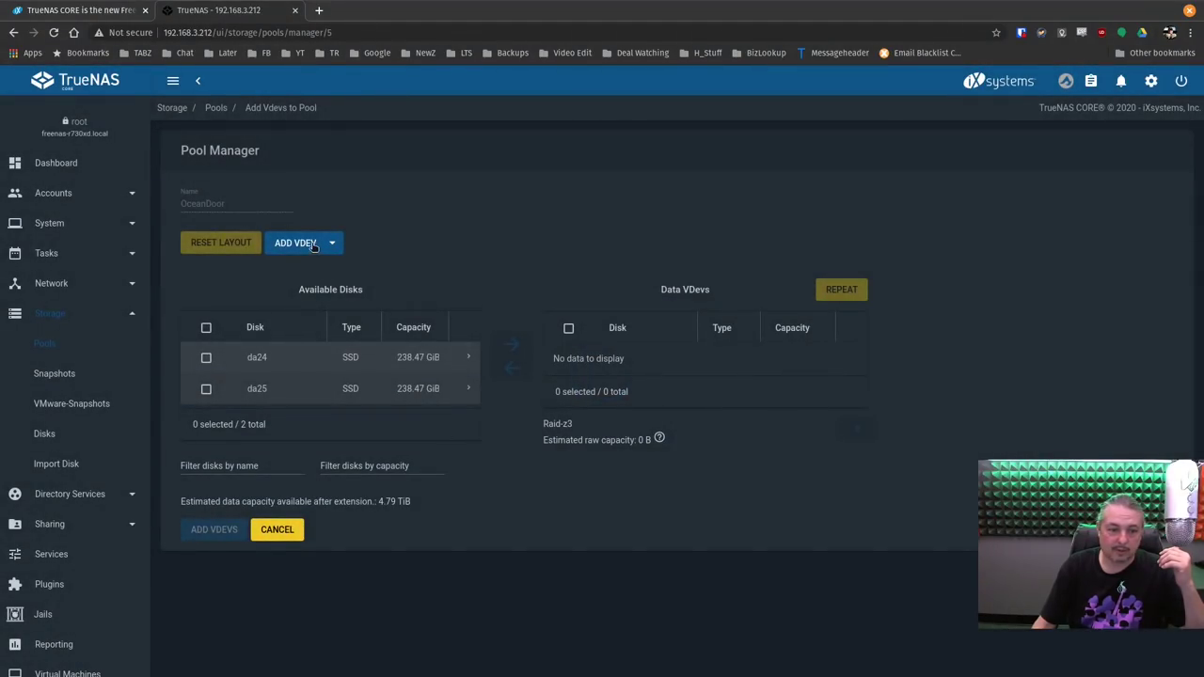
left_click(314, 245)
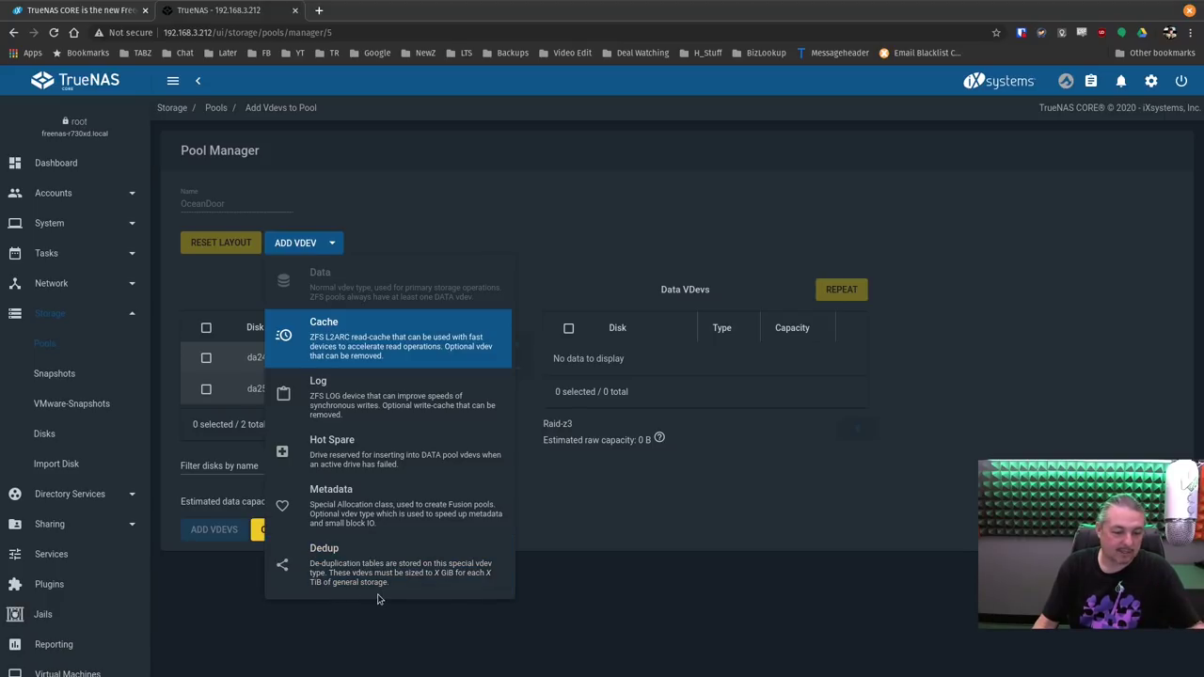
left_click(700, 508)
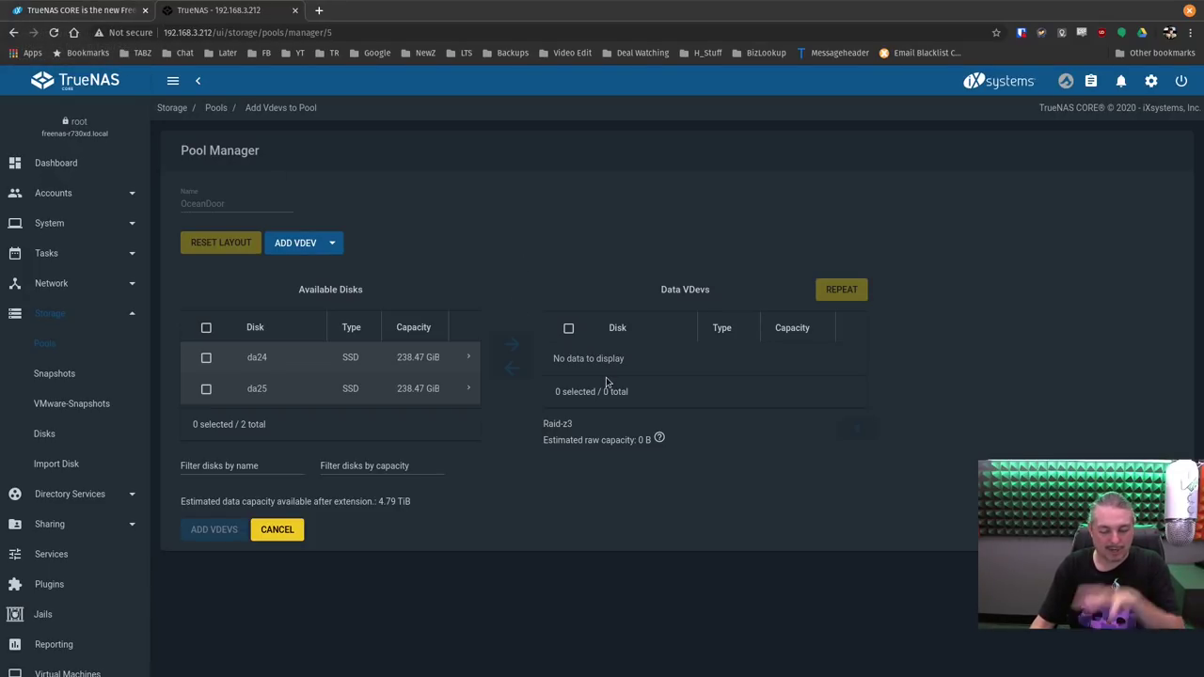
Step: Return to the blog post and highlight the Fusion Pools, SSD Wear Monitoring and Dataset Encryption descriptions in turn
left_click(109, 10)
scroll(376, 277, "down", 2)
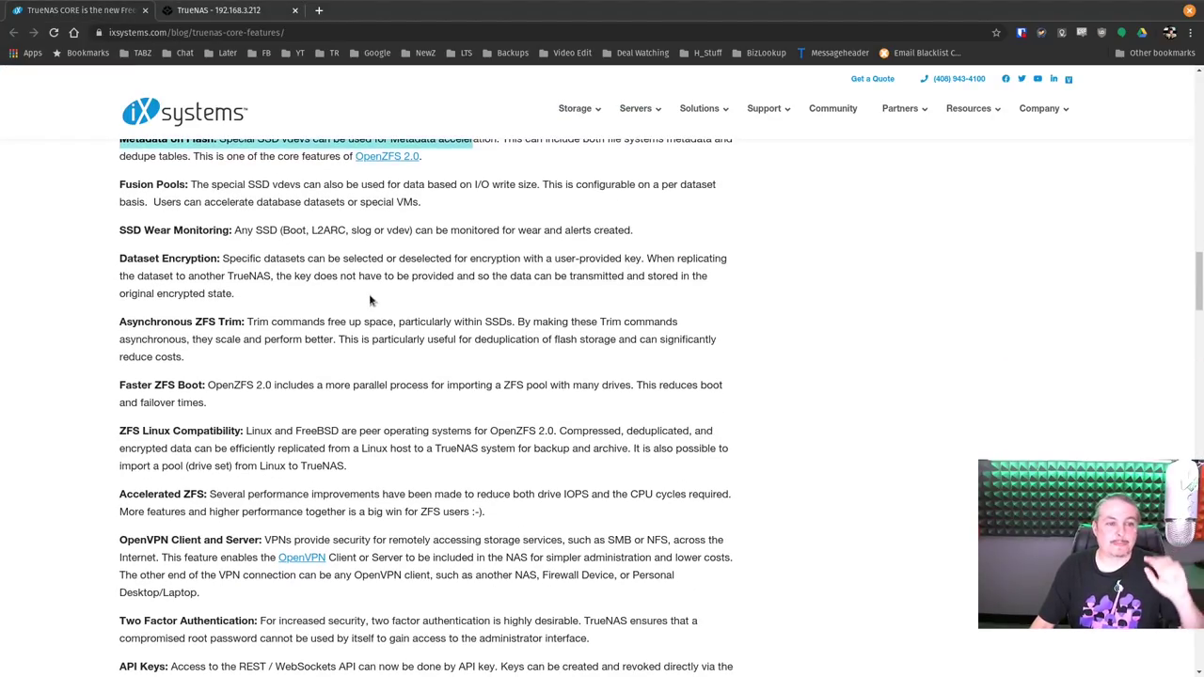
double_click(215, 204)
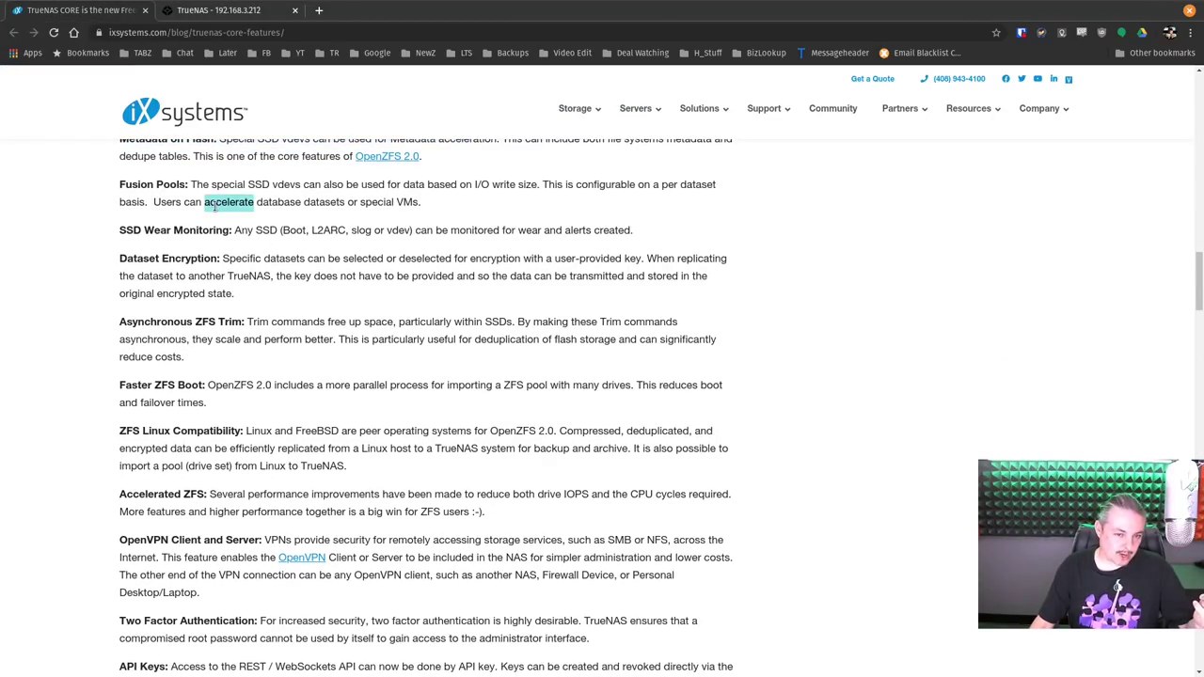
triple_click(151, 188)
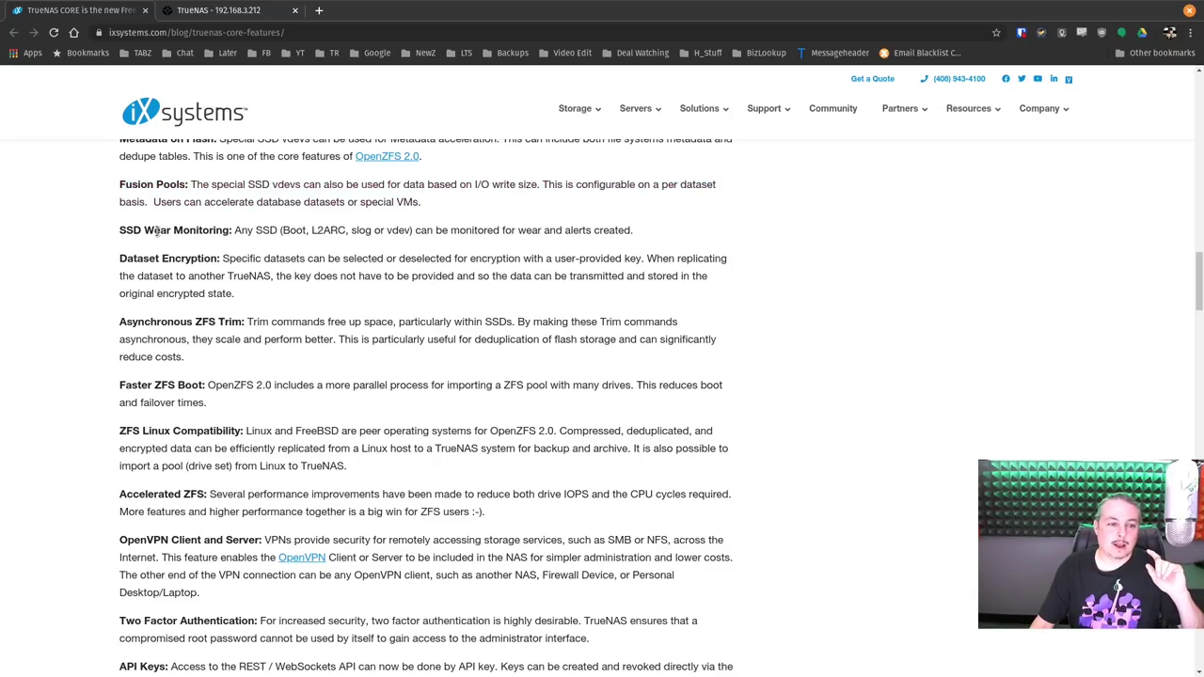
triple_click(158, 232)
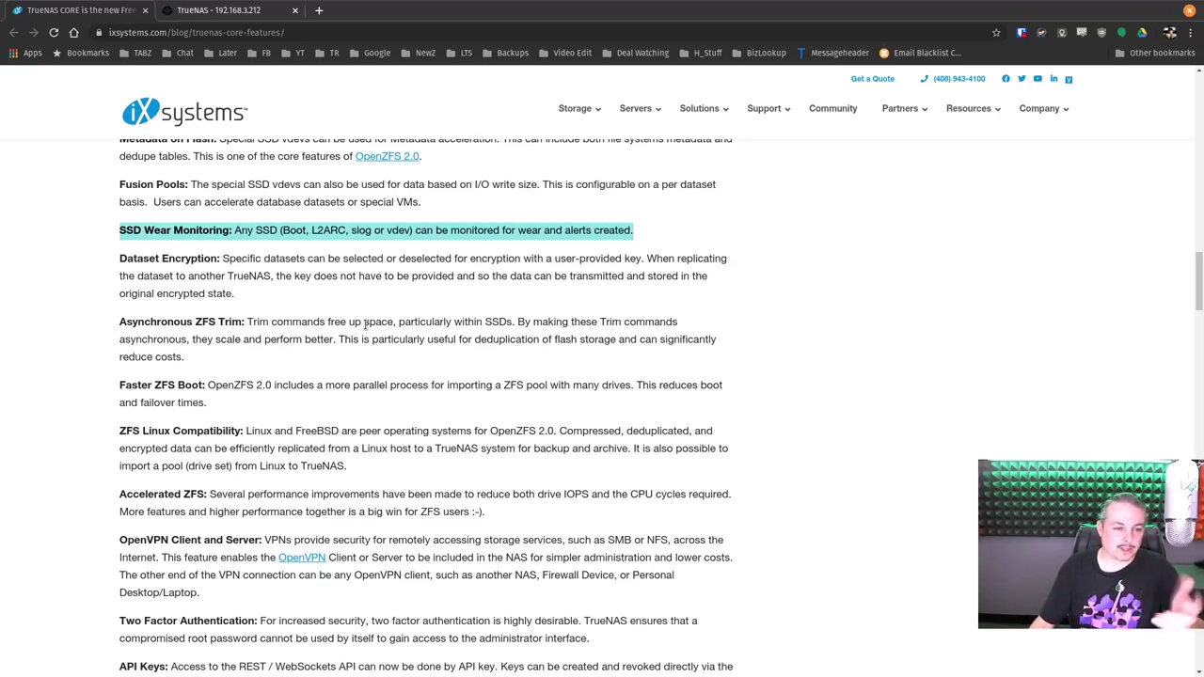
triple_click(195, 270)
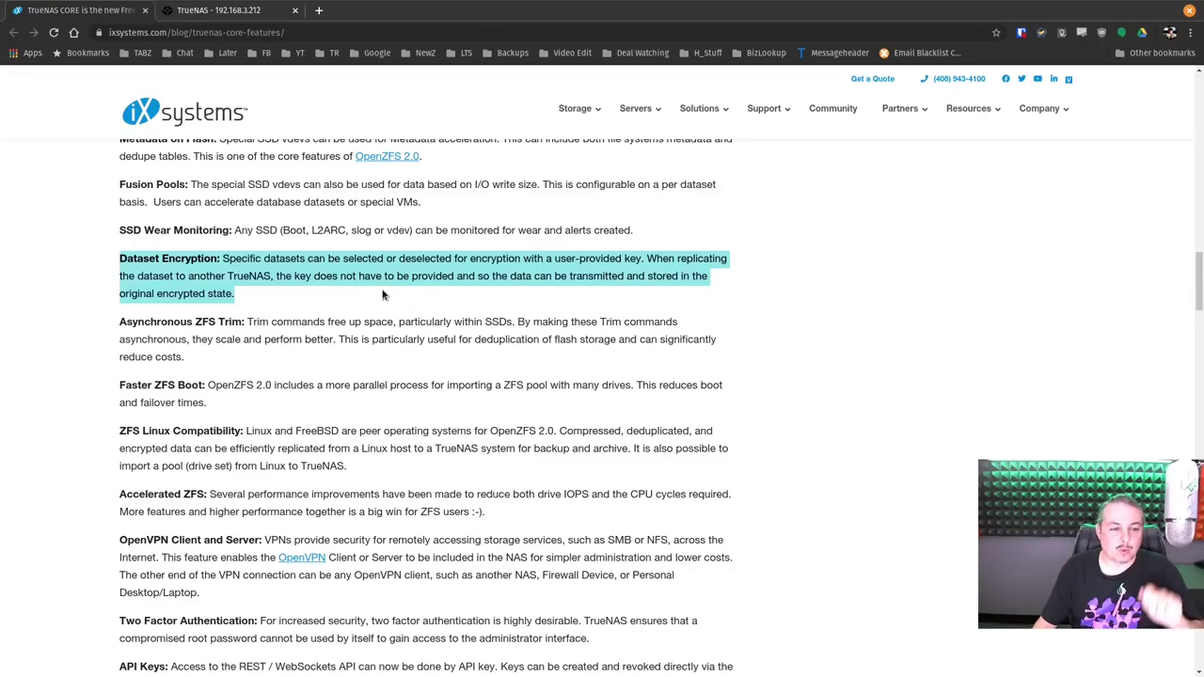
Step: In TrueNAS, examine the TestShare dataset's encryption options with inheritance from the parent turned off, and leave without saving
left_click(230, 10)
left_click(44, 346)
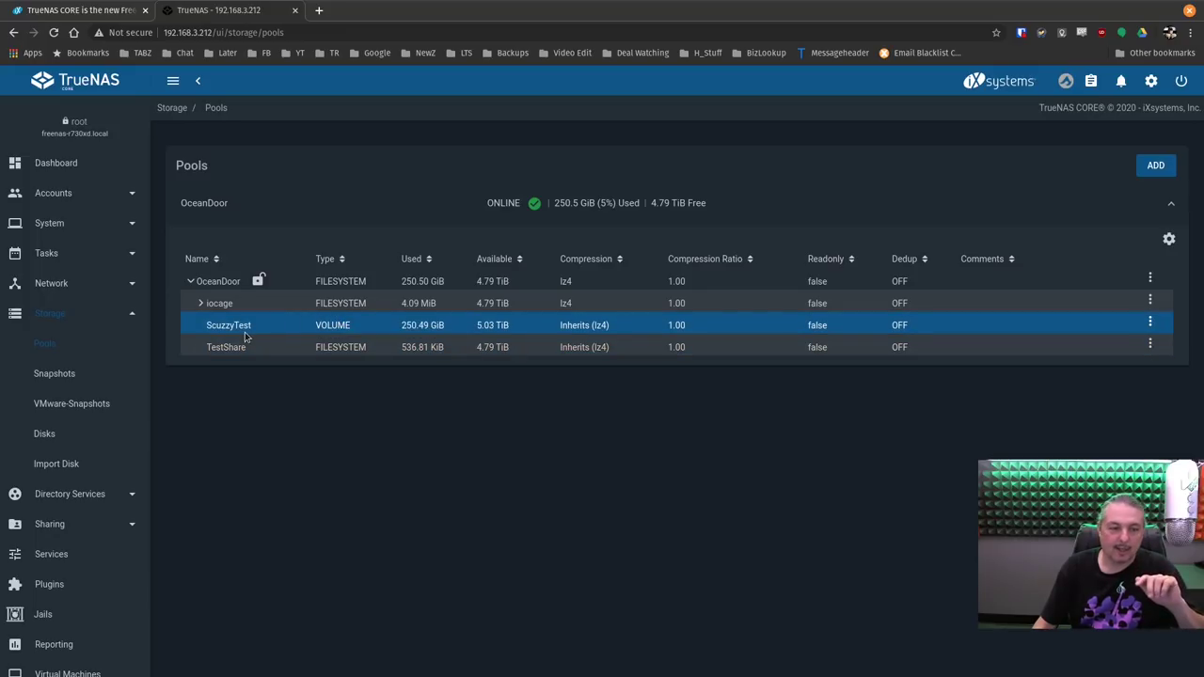
left_click(1149, 344)
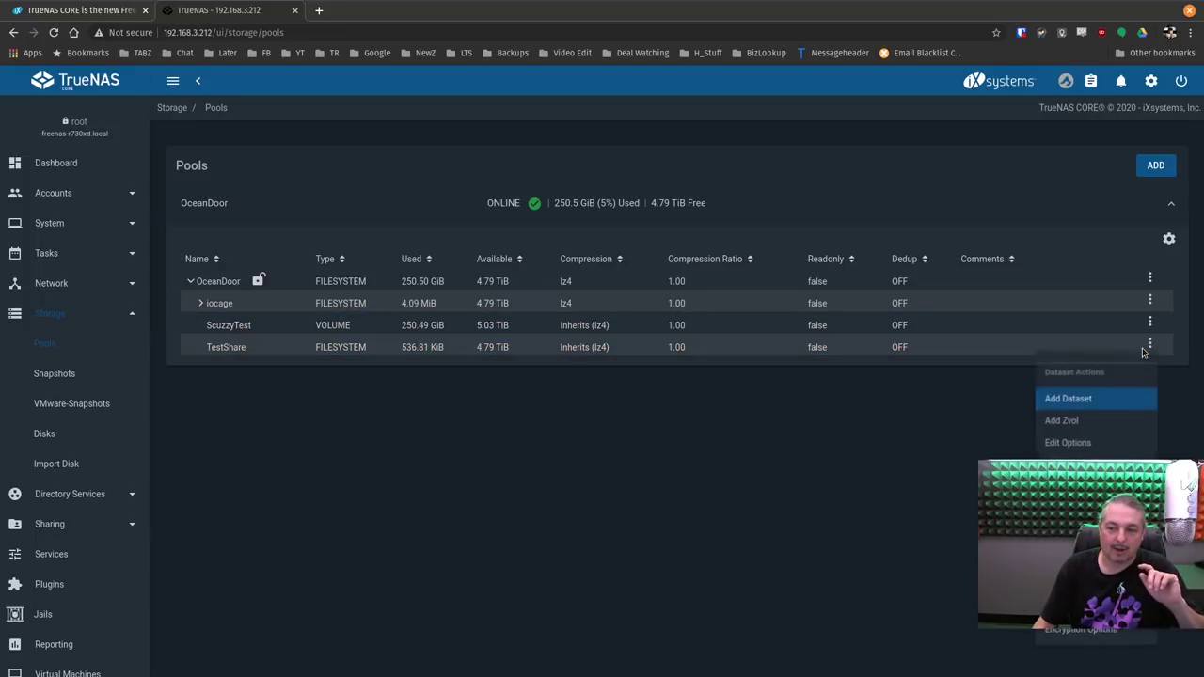
left_click(1111, 637)
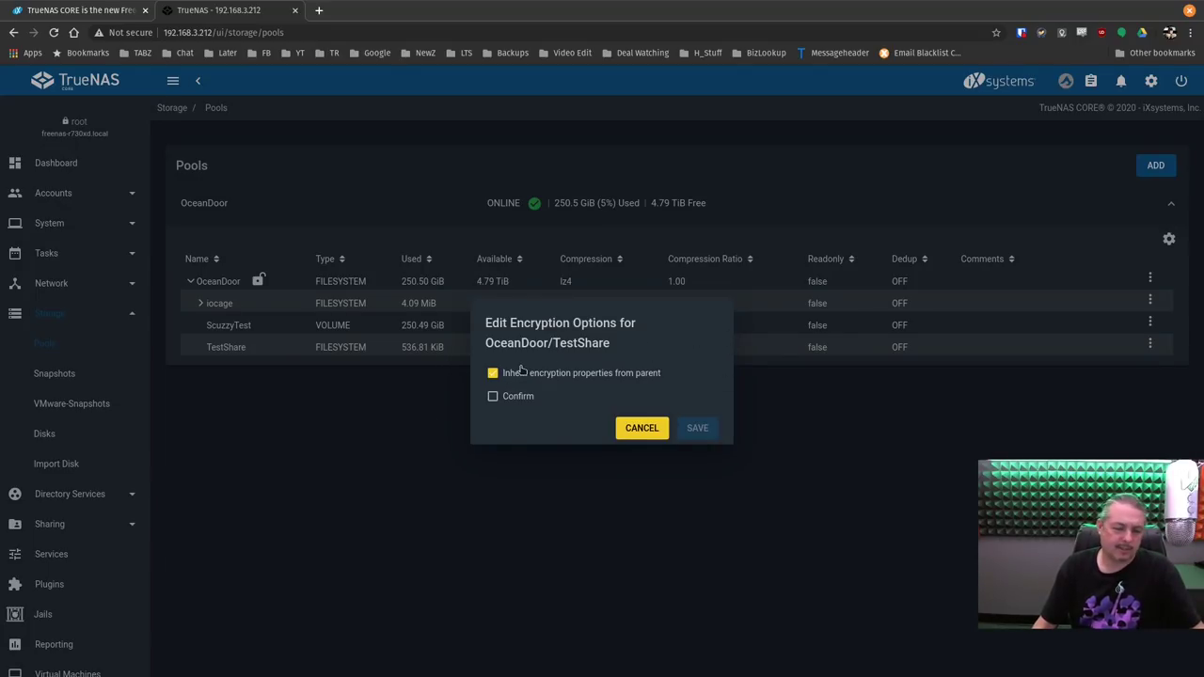
left_click(520, 379)
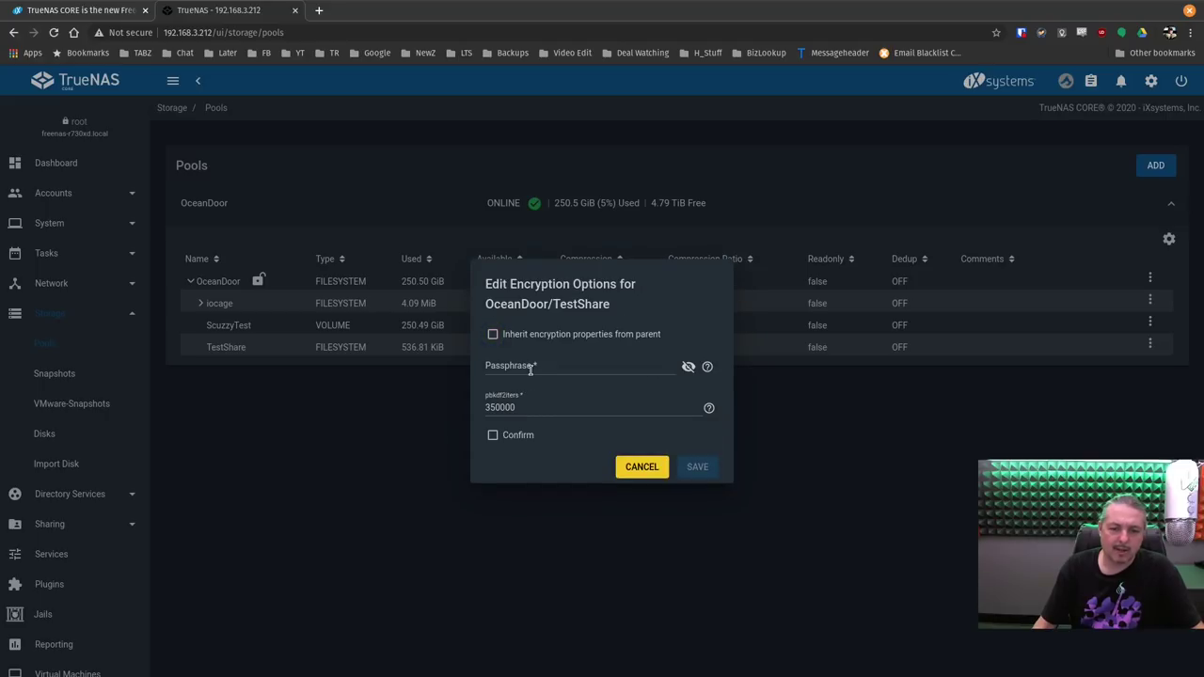
left_click(530, 370)
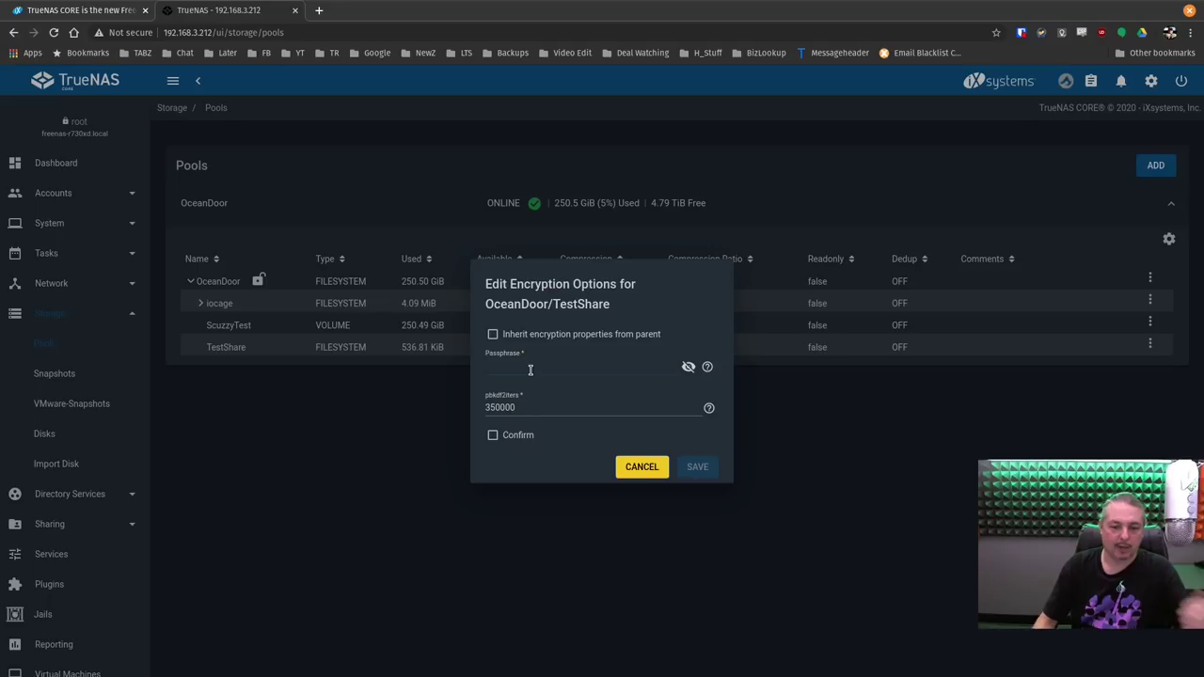
left_click(641, 467)
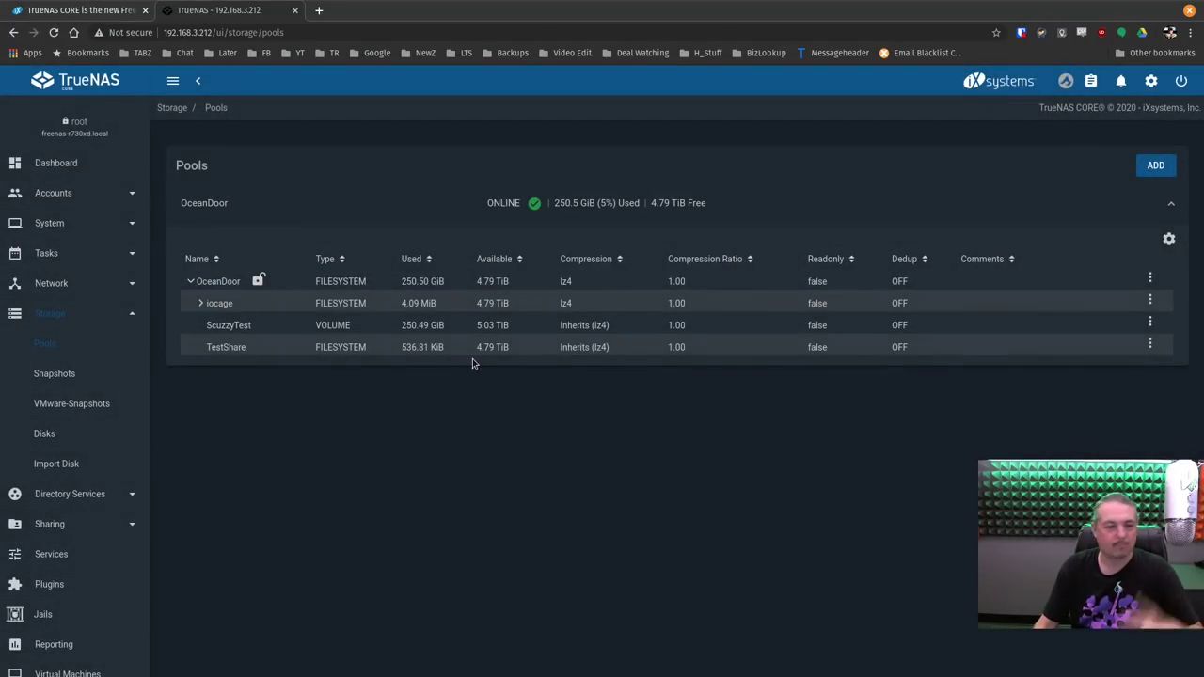
left_click(339, 329)
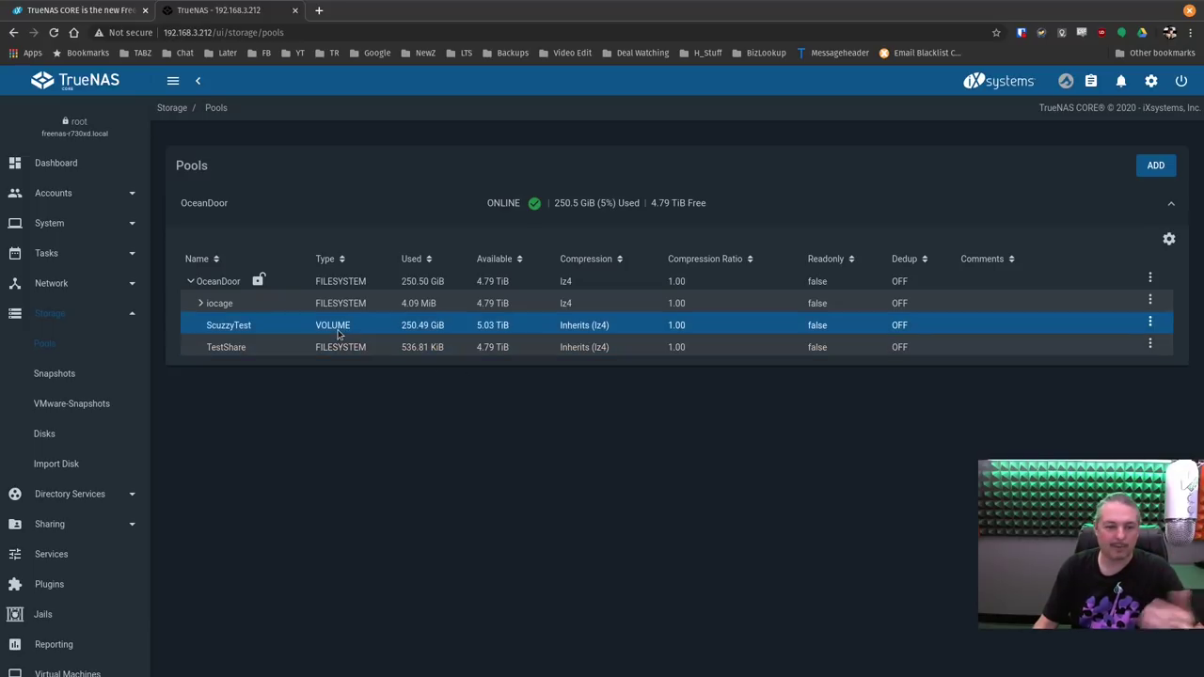
left_click(339, 344)
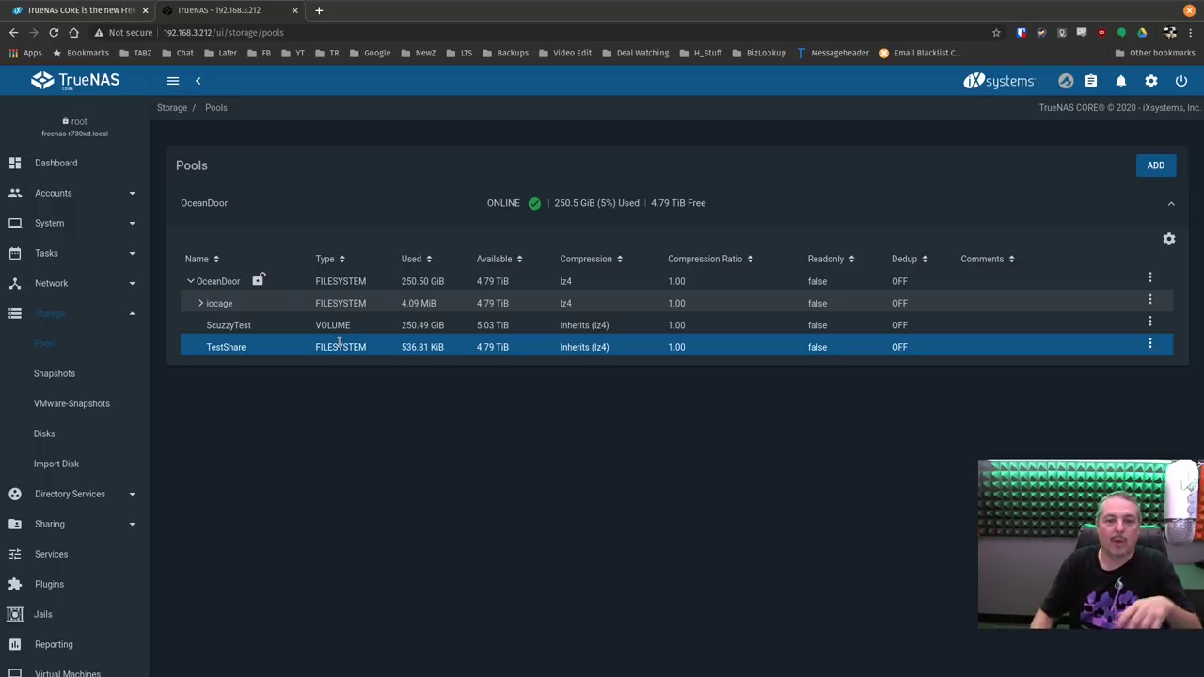
left_click(341, 326)
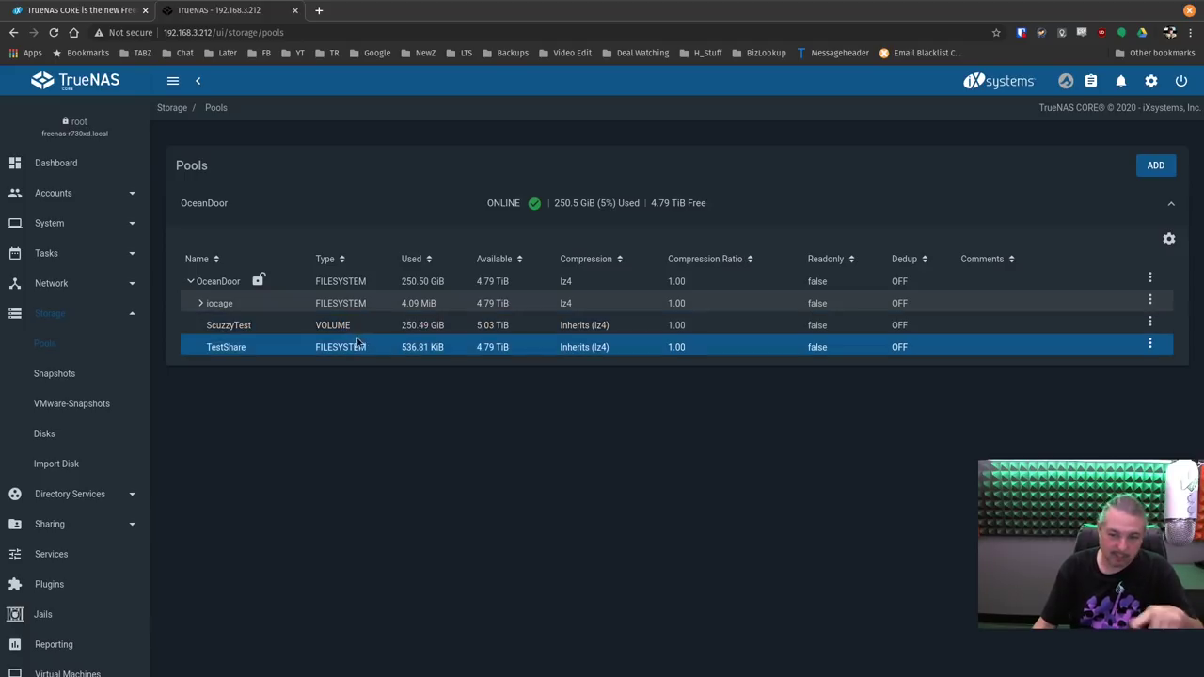
Step: Return to the blog post, read on past the ZFS improvements, and highlight the OpenVPN Client and Server heading
left_click(118, 9)
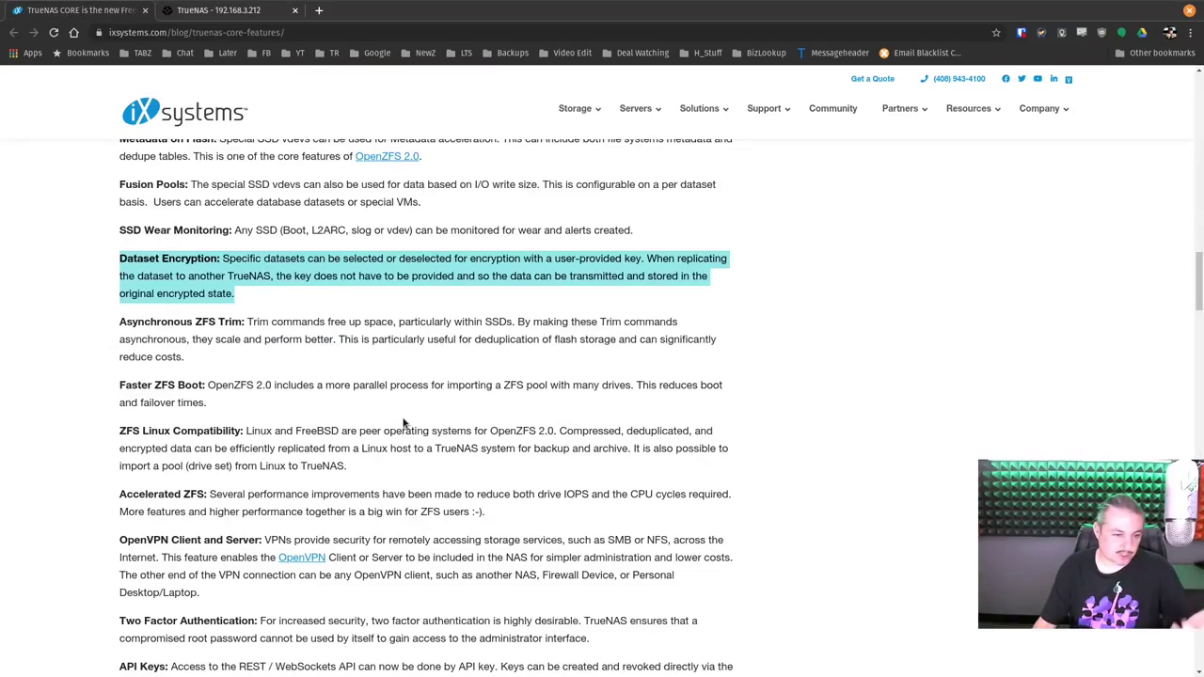
scroll(405, 418, "down", 2)
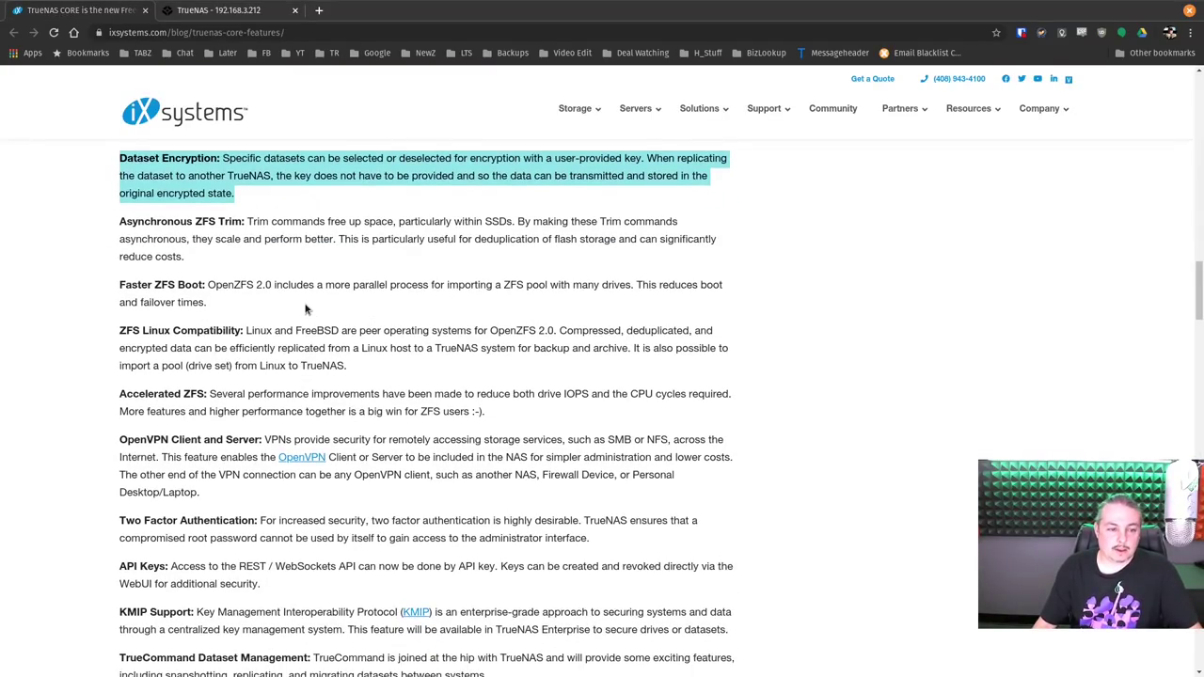
scroll(308, 308, "down", 1)
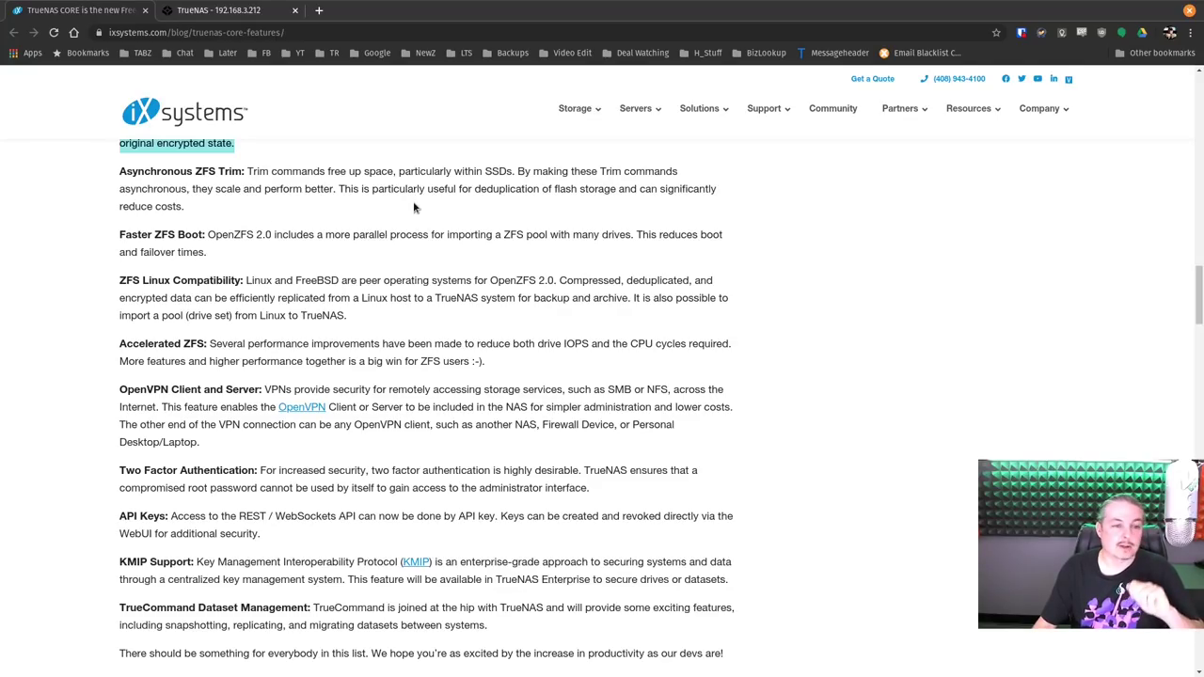
scroll(363, 320, "down", 1)
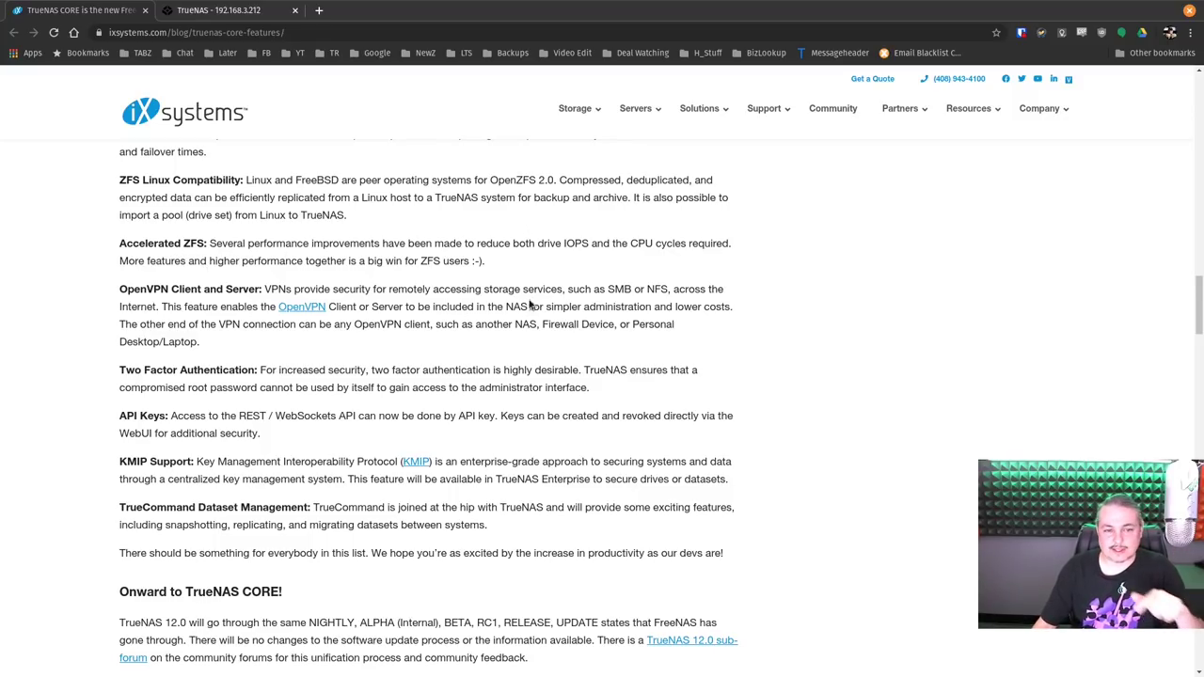
scroll(534, 282, "down", 1)
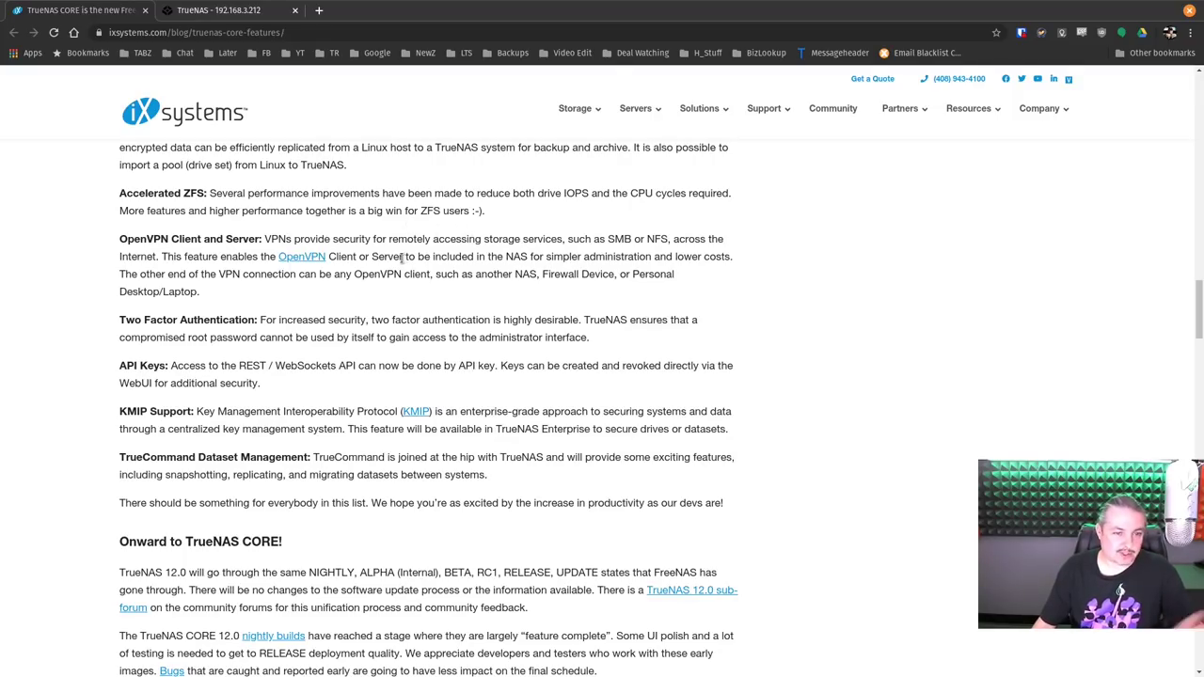
scroll(227, 246, "down", 1)
left_click_drag(118, 188, 265, 185)
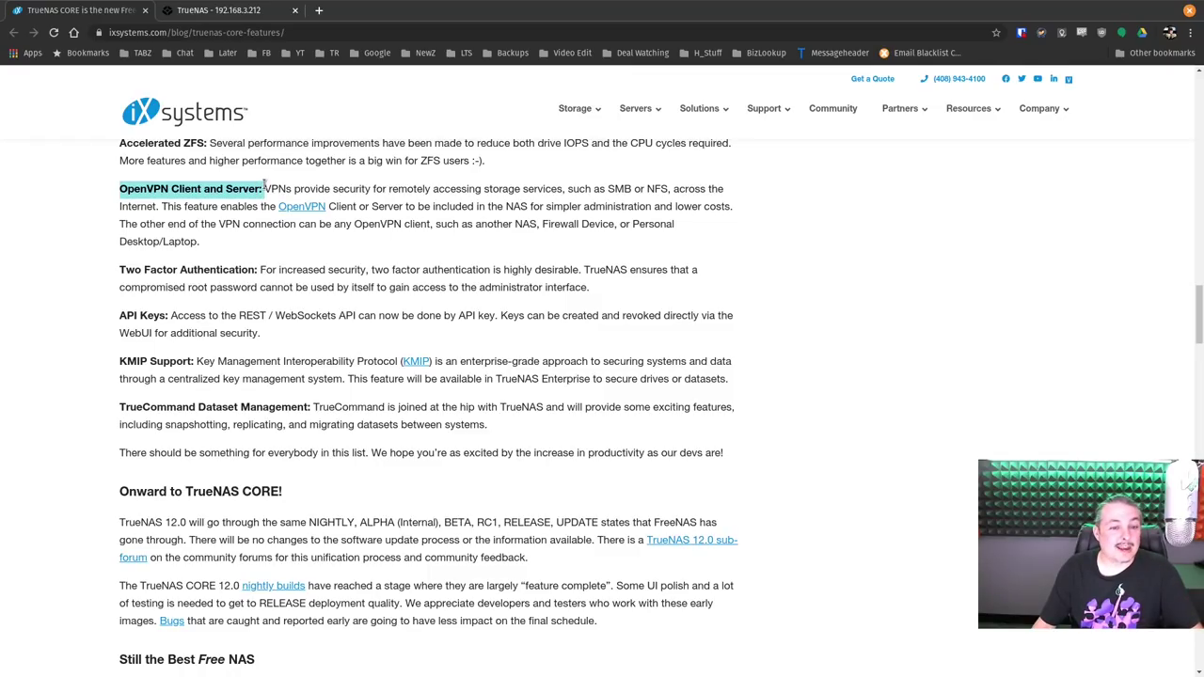
Step: In the TrueNAS services, examine the OpenVPN Client and OpenVPN Server settings, leaving both without saving
key("ctrl+Tab")
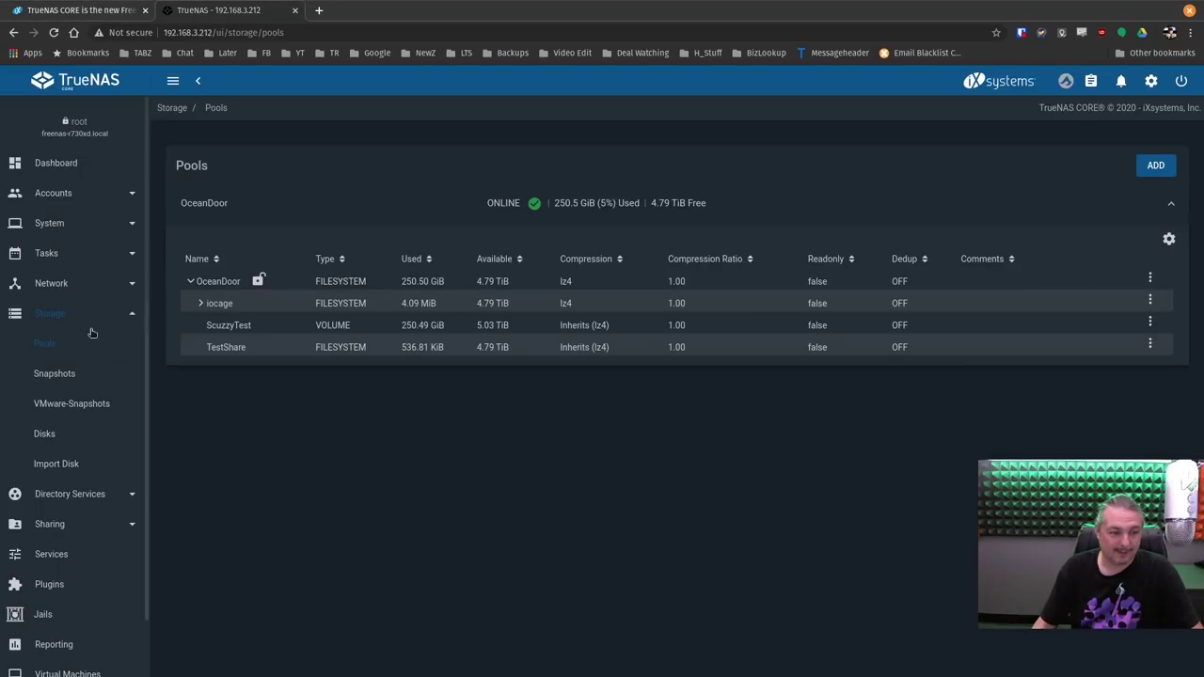
scroll(62, 368, "down", 1)
left_click(60, 455)
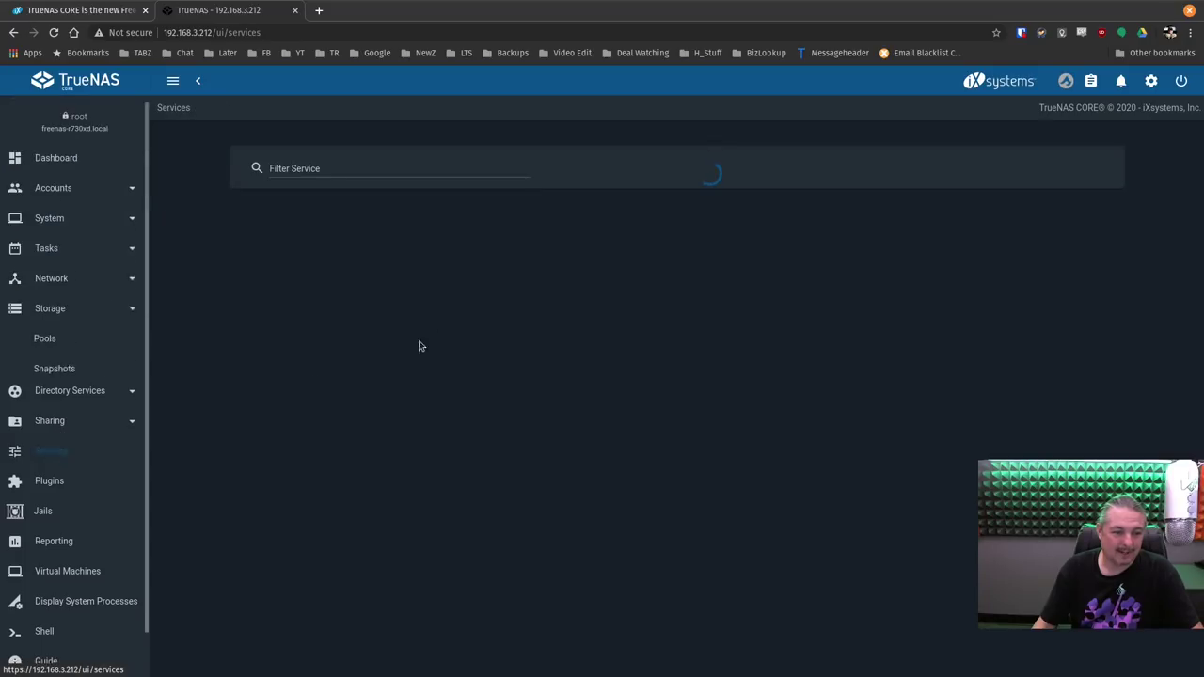
scroll(432, 330, "down", 2)
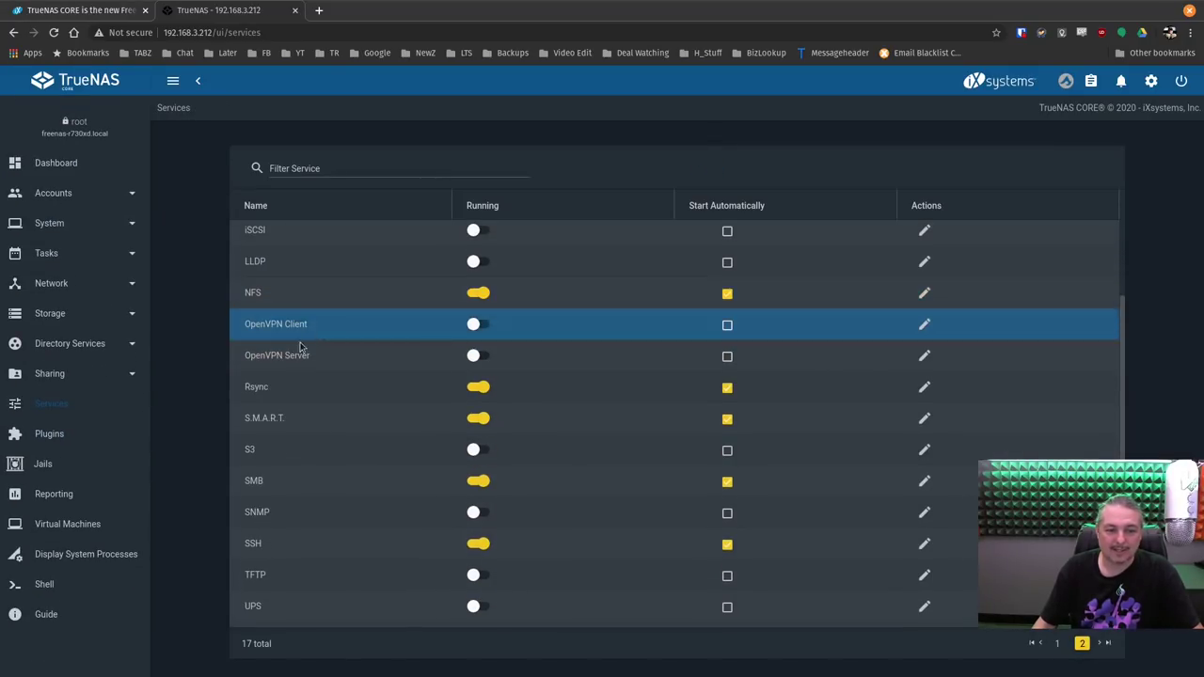
left_click(922, 326)
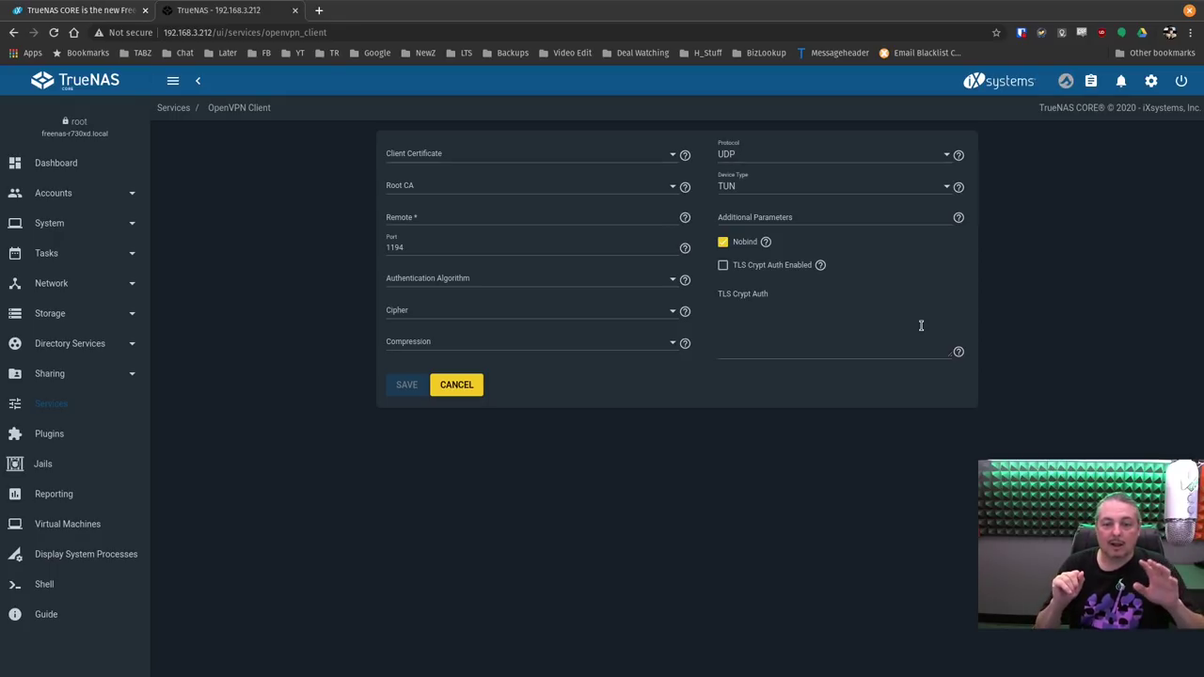
left_click(459, 385)
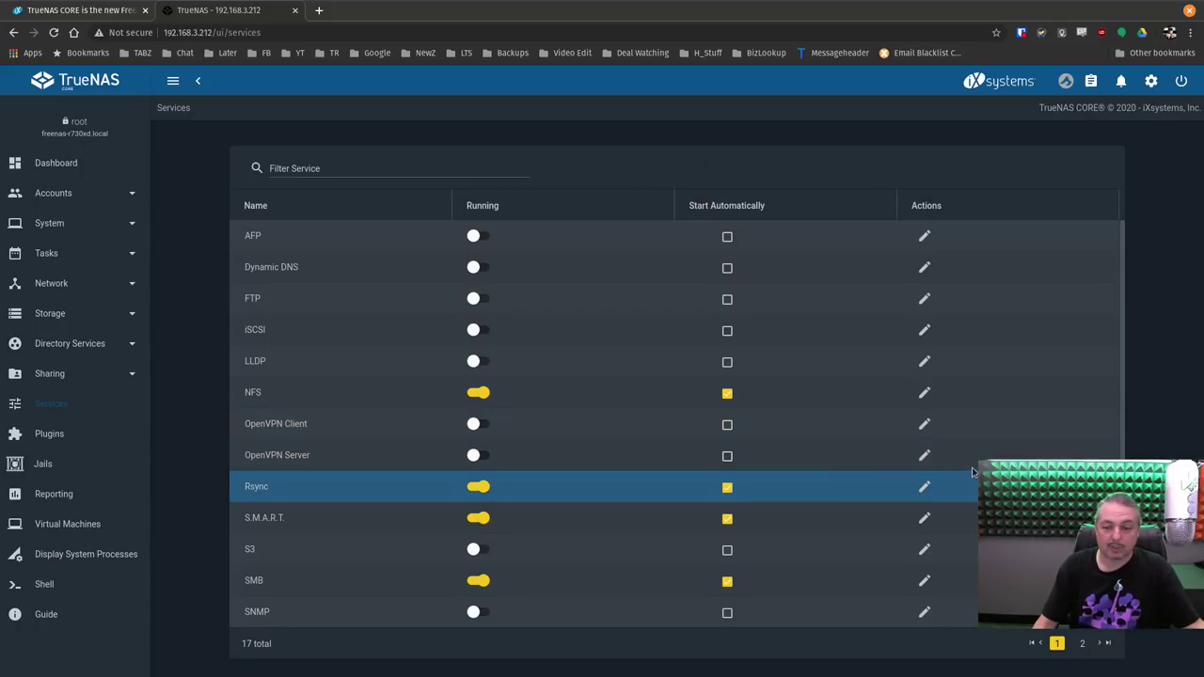
left_click(926, 456)
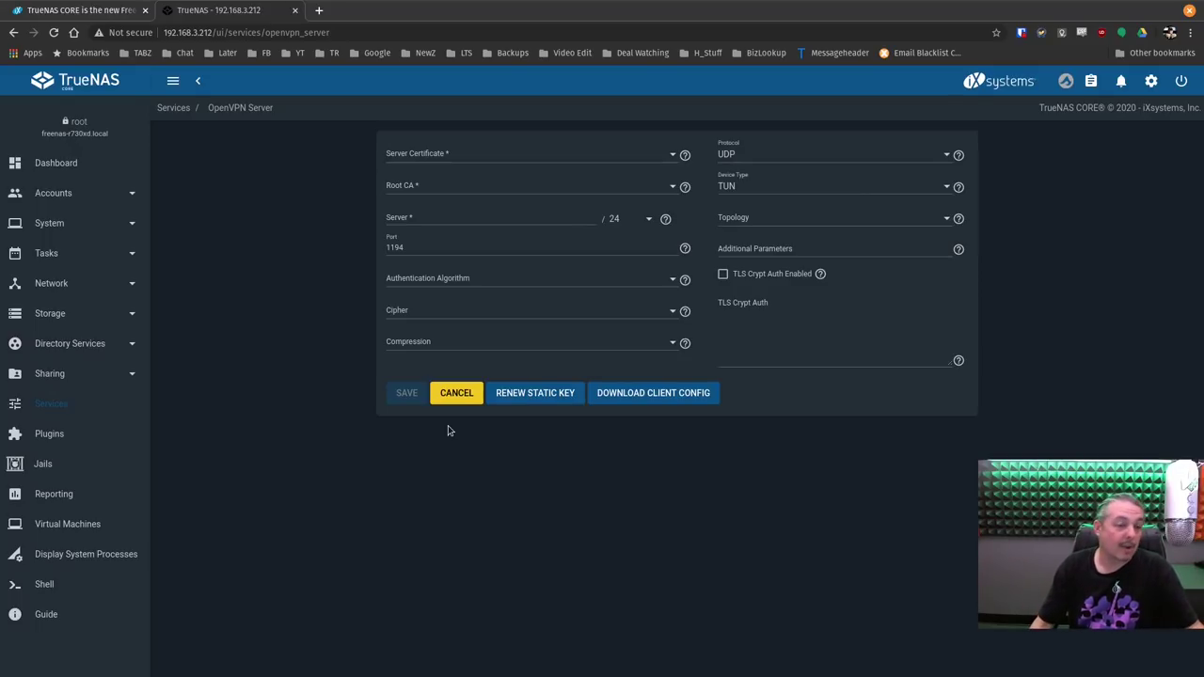
left_click(460, 399)
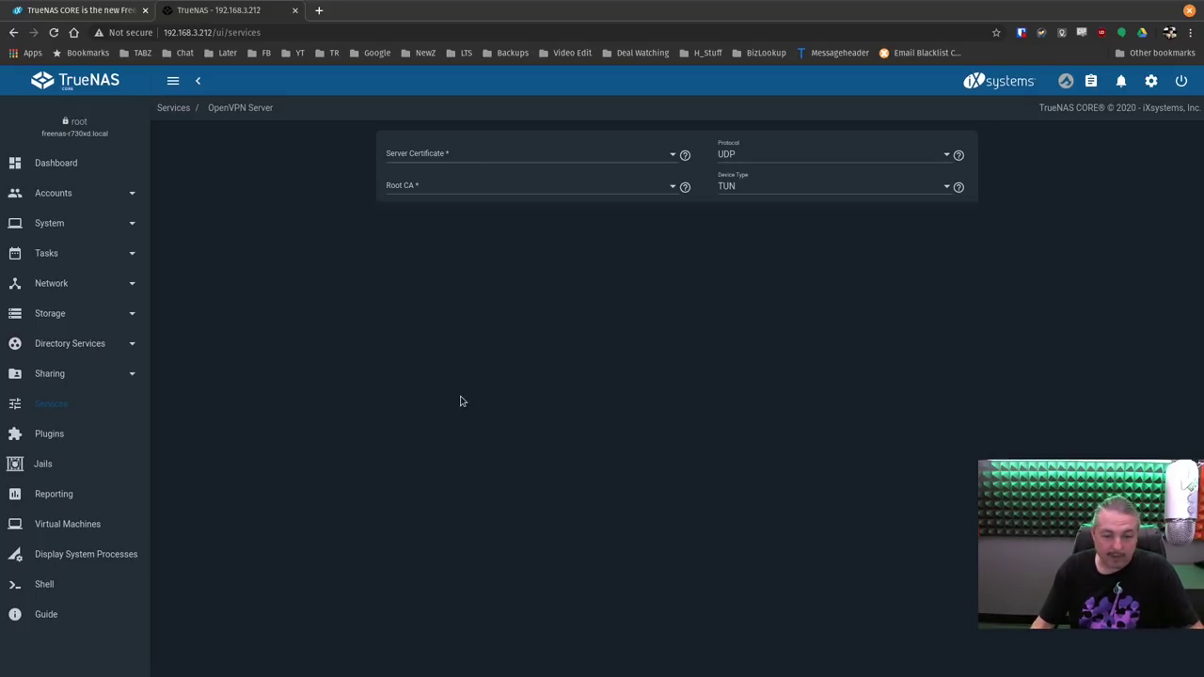
Step: Return to the blog post and highlight the Two Factor Authentication description
scroll(460, 399, "down", 3)
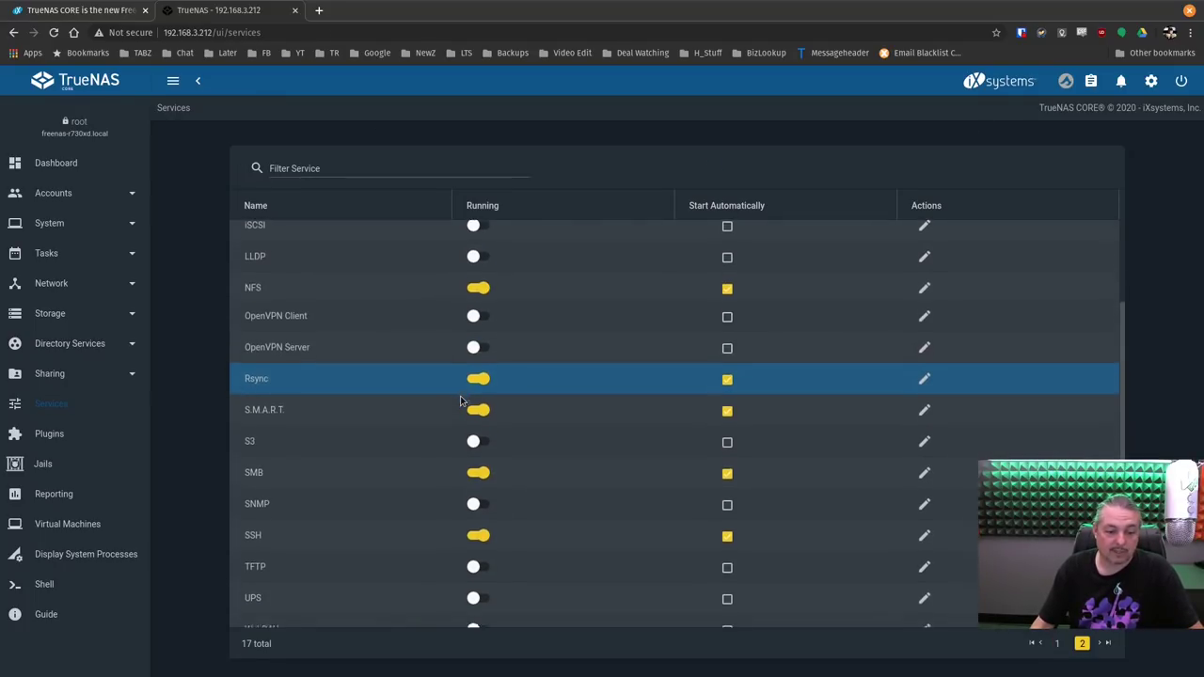
left_click(112, 10)
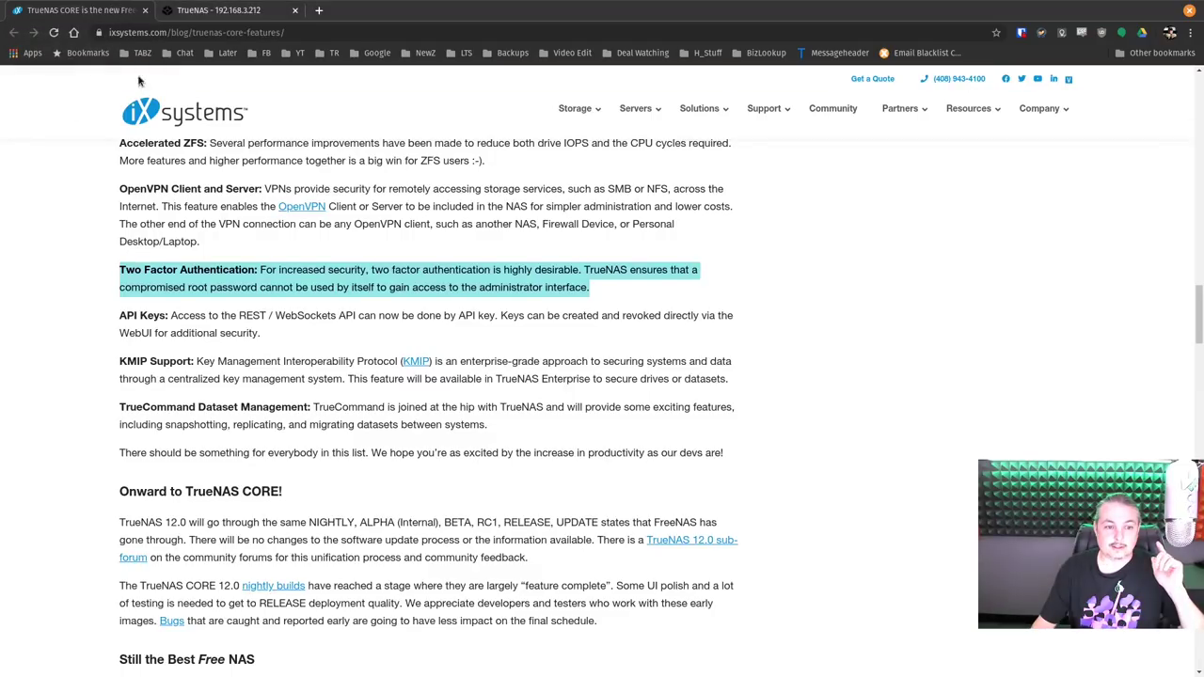
left_click(282, 276)
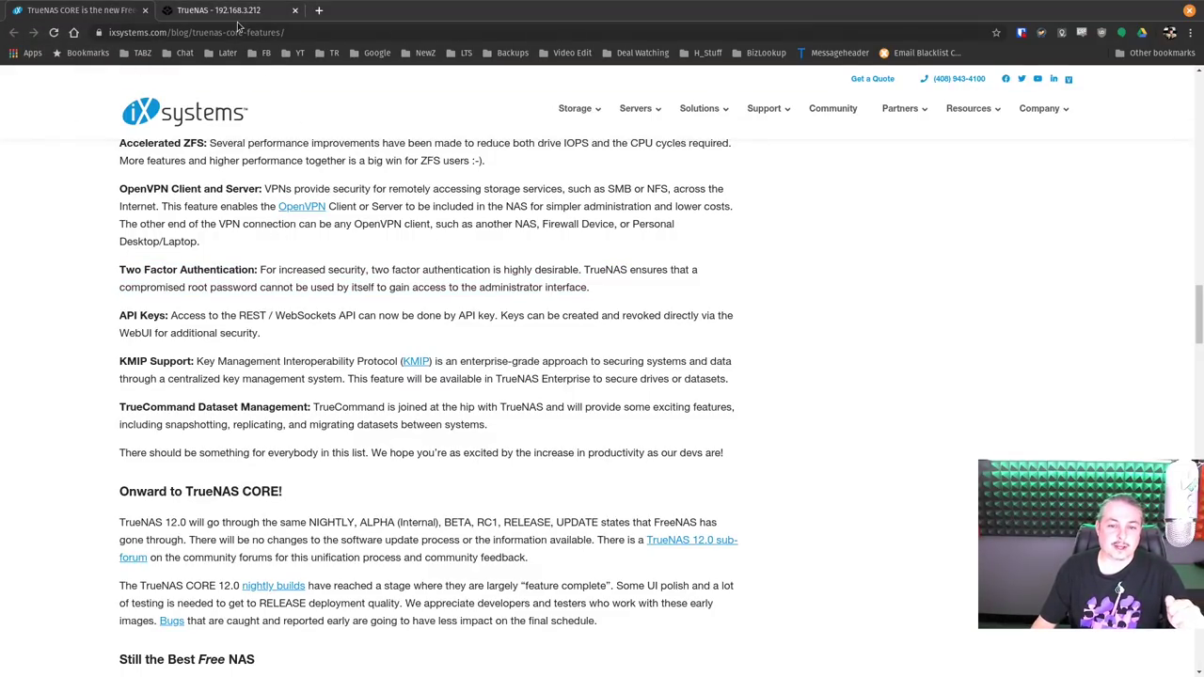
Step: In TrueNAS, examine the system's two-factor authentication settings and its enable confirmation, cancelling without turning it on
left_click(235, 11)
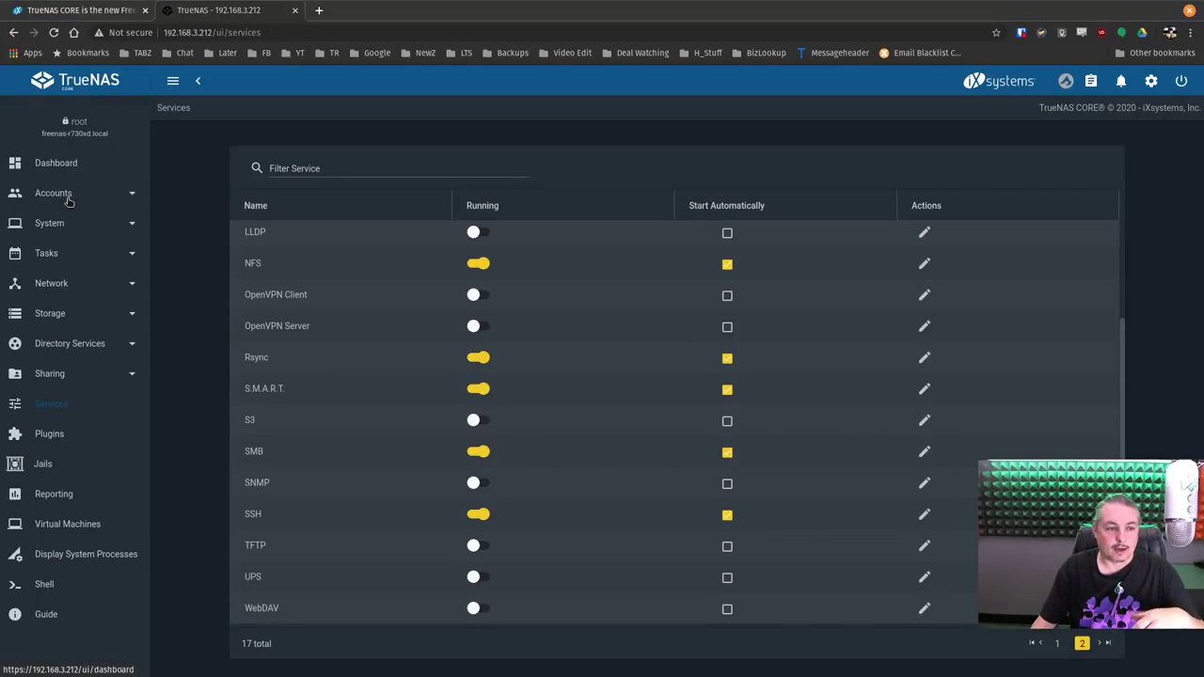
left_click(66, 223)
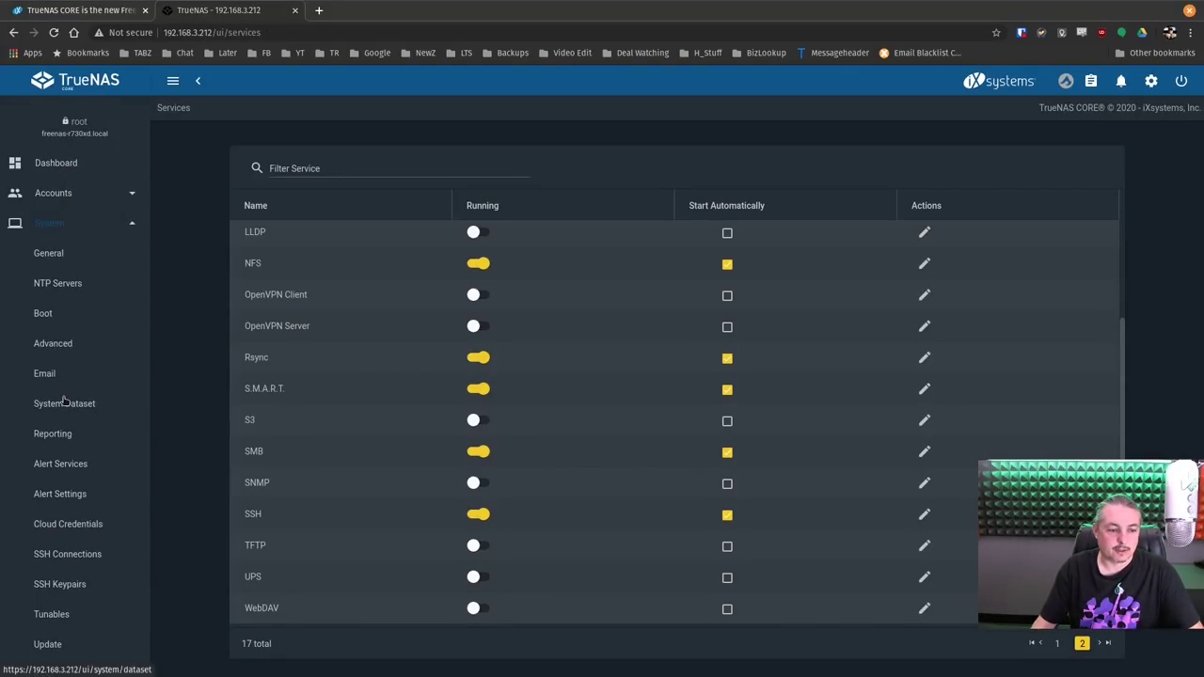
scroll(70, 409, "down", 4)
left_click(81, 426)
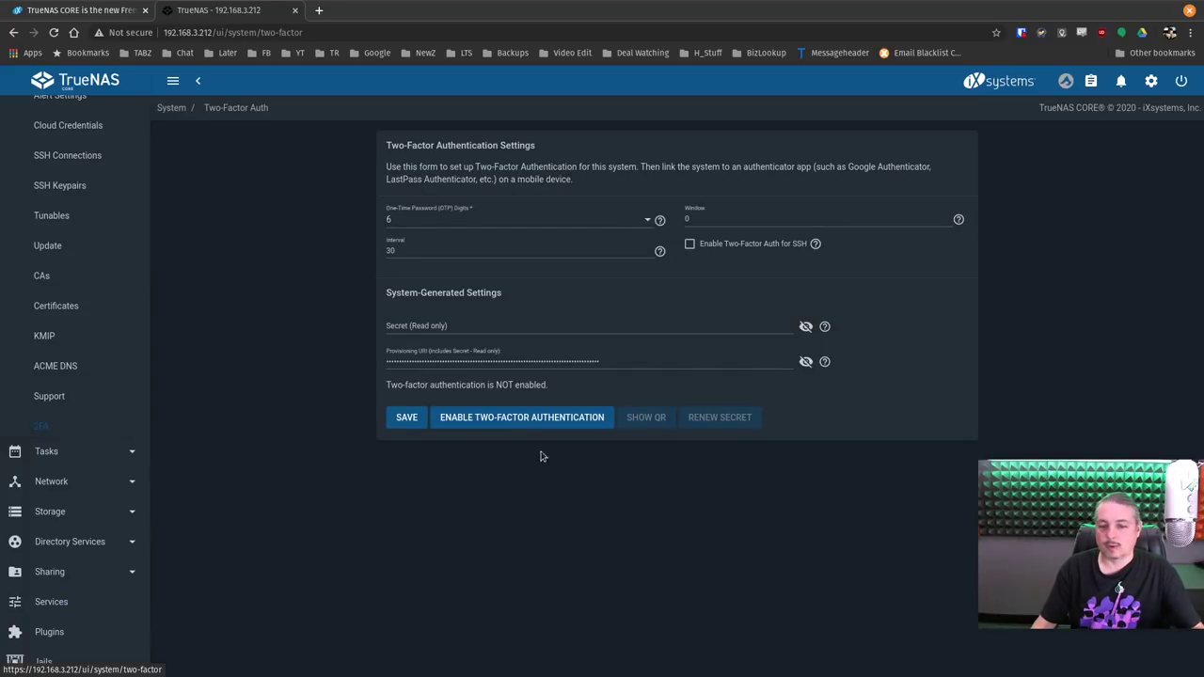
left_click(472, 419)
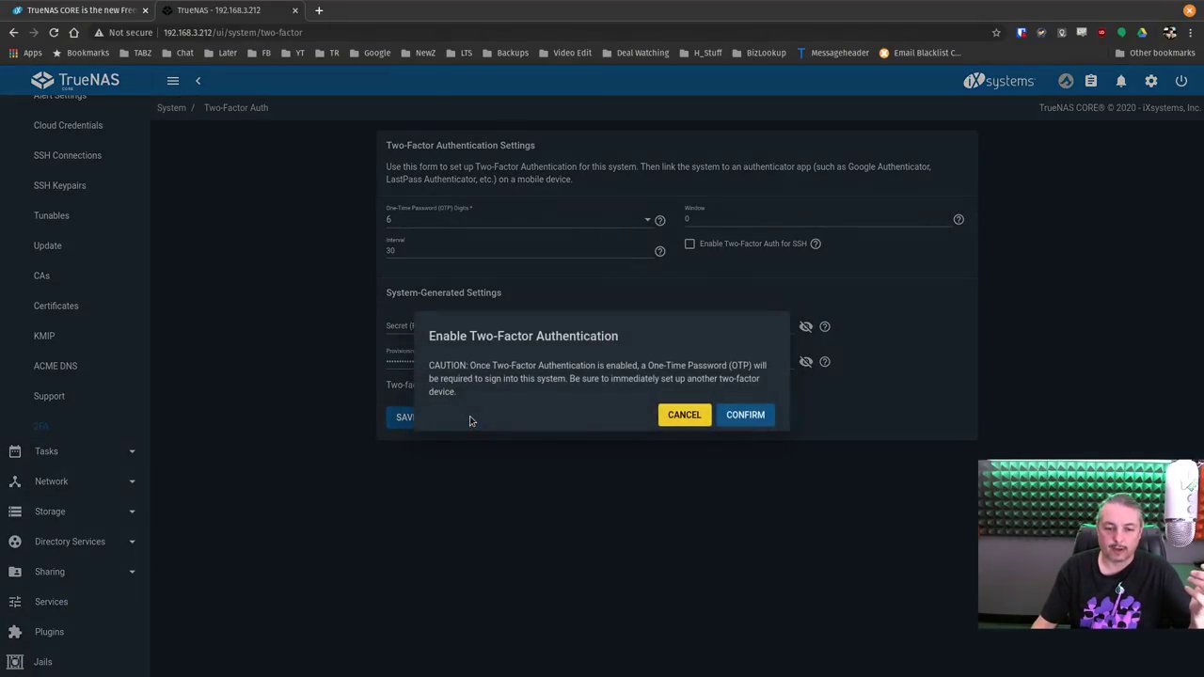
left_click(677, 414)
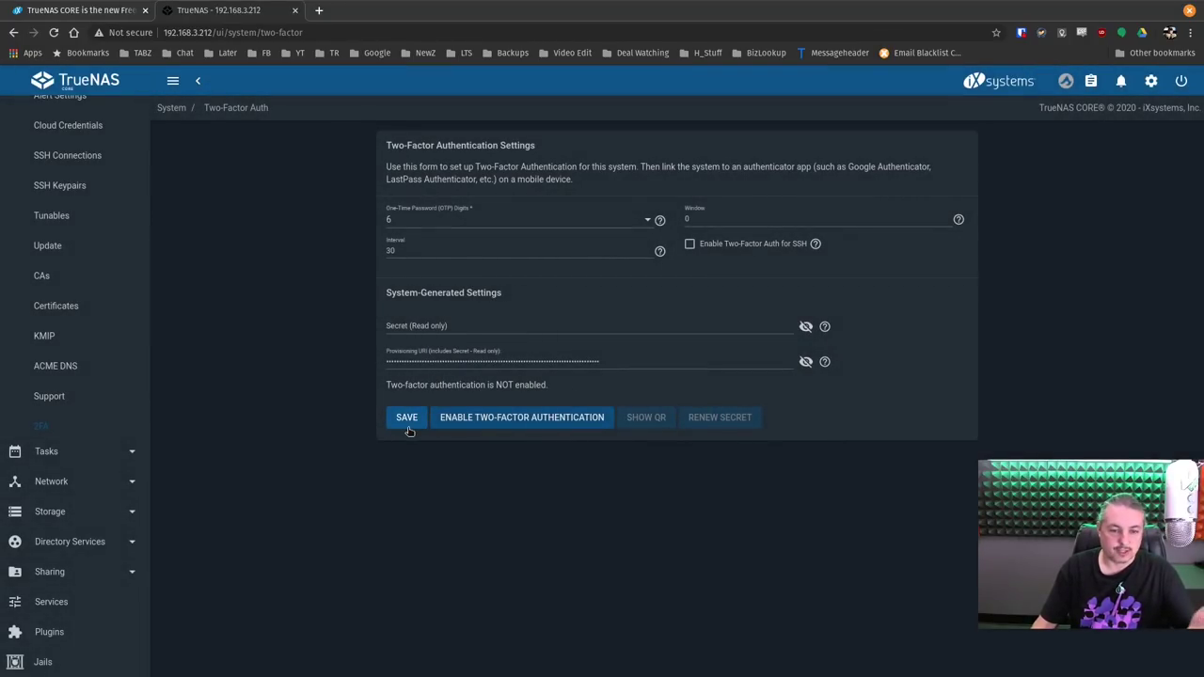
Step: Return to the blog post and highlight the API Keys description
left_click(97, 6)
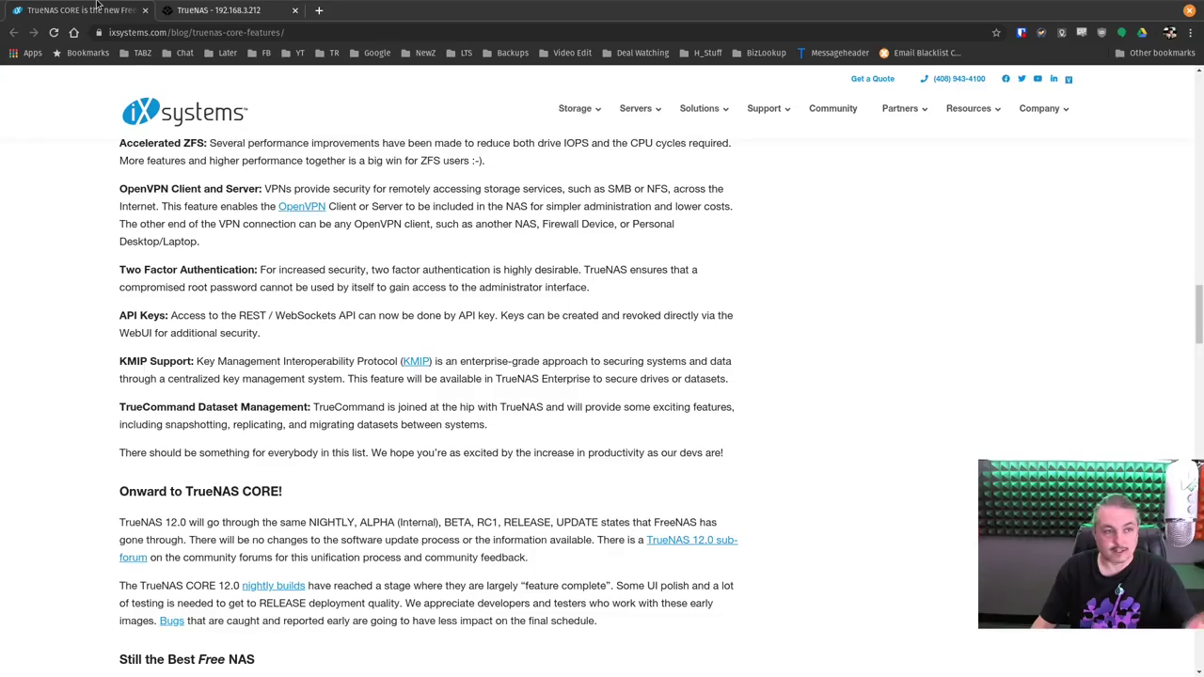
scroll(320, 181, "down", 1)
scroll(317, 233, "up", 2)
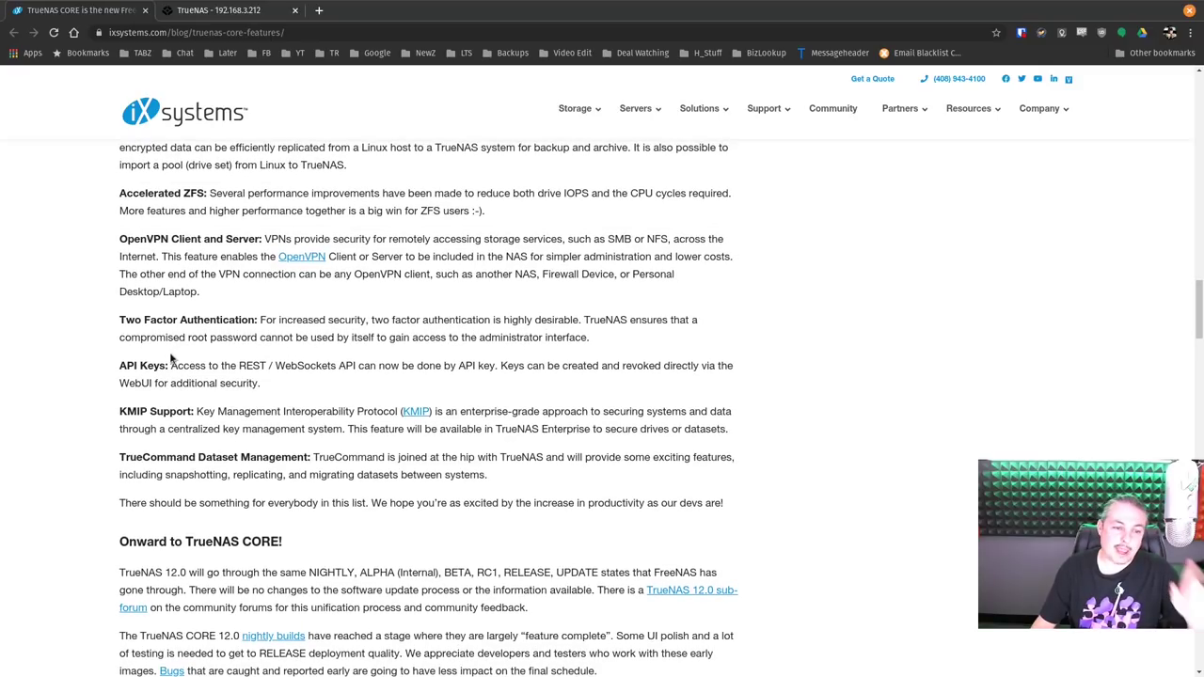
left_click_drag(160, 369, 601, 383)
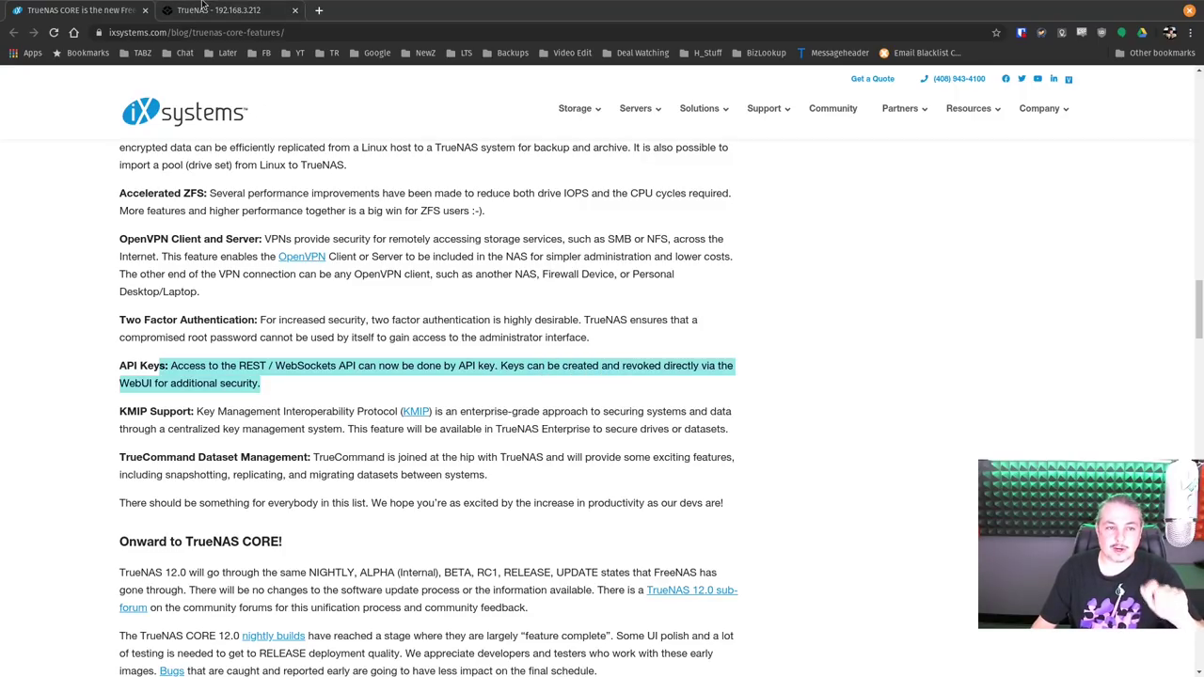
Step: In TrueNAS, add an API key named TomzKey and dismiss the generated key
key("ctrl+Tab")
left_click(1150, 80)
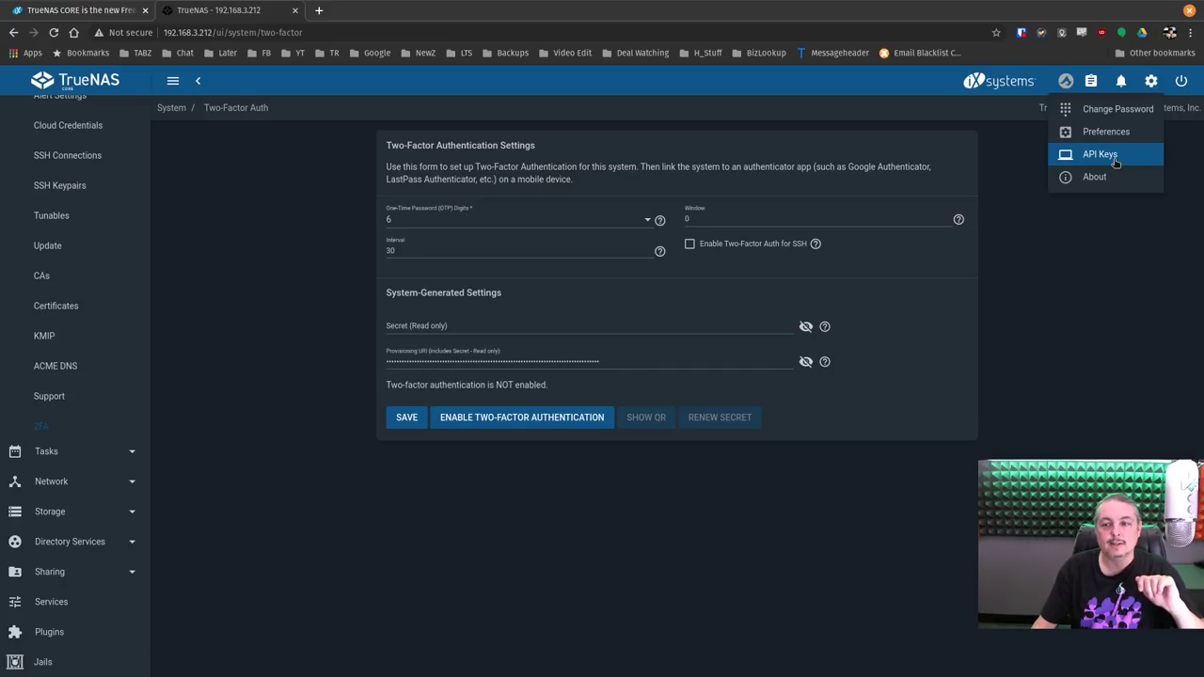
left_click(1099, 155)
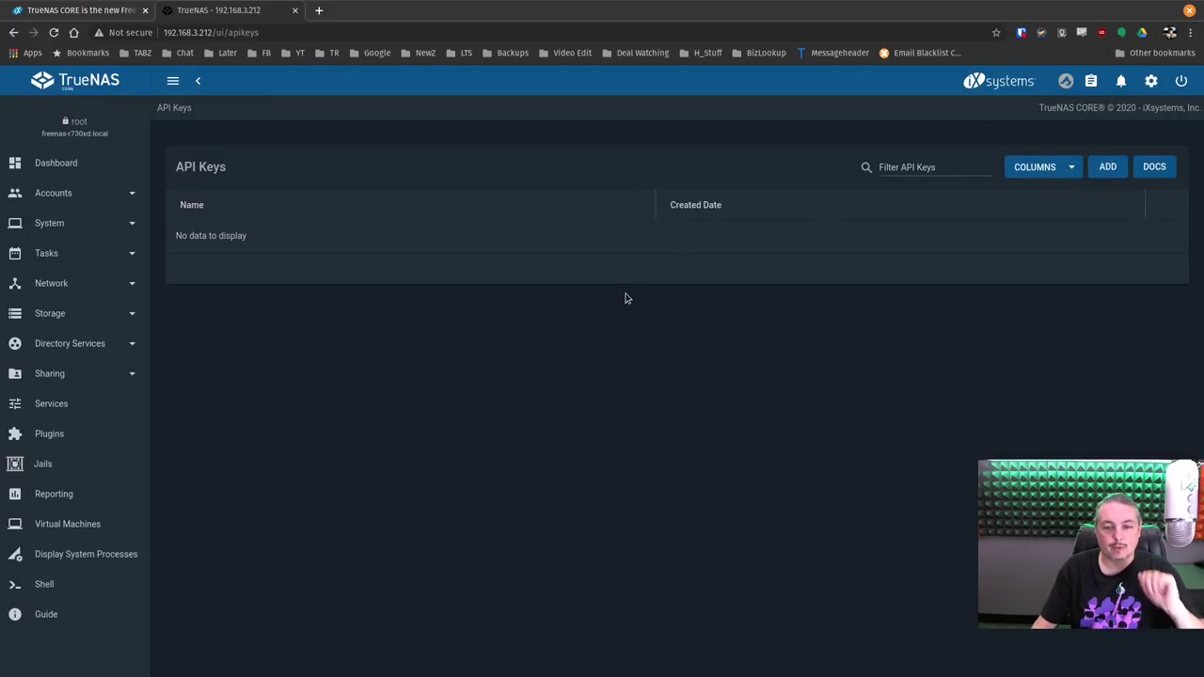
left_click(1107, 168)
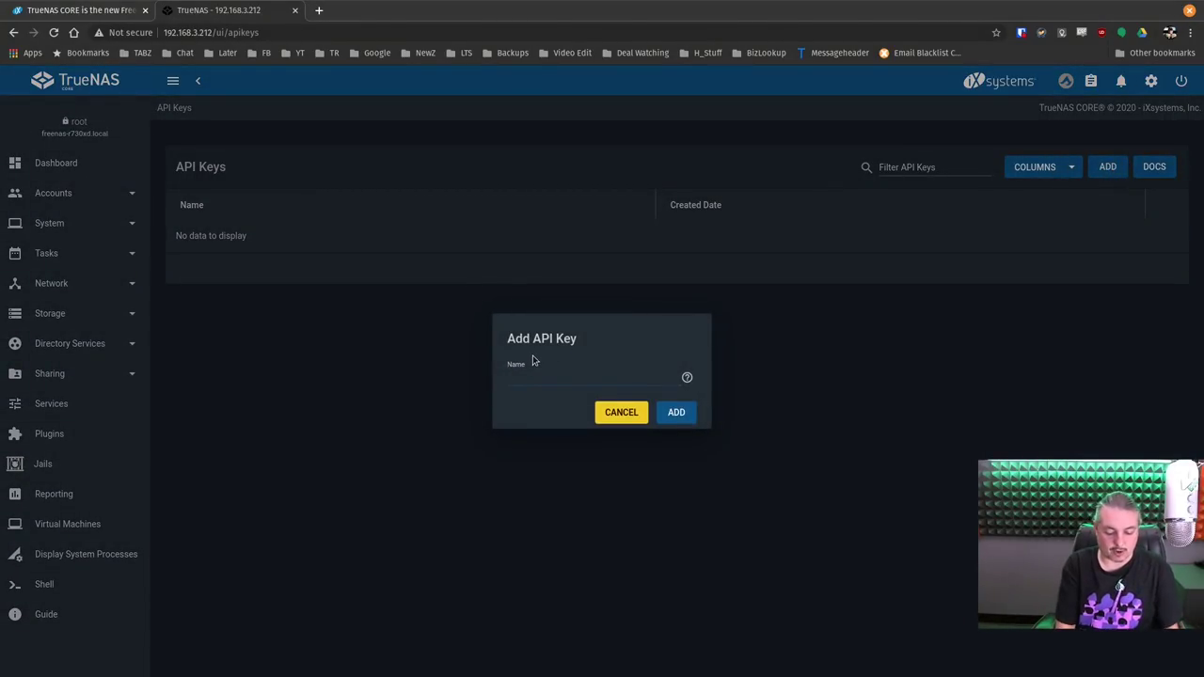
type("Tom")
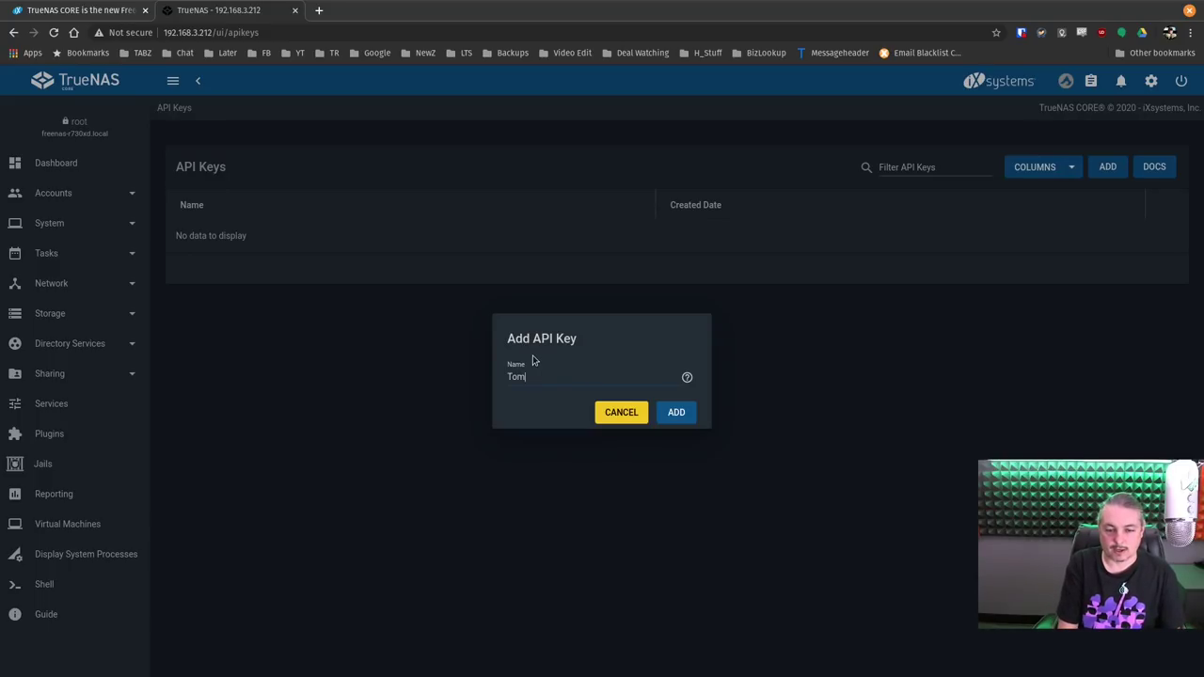
type("zKey")
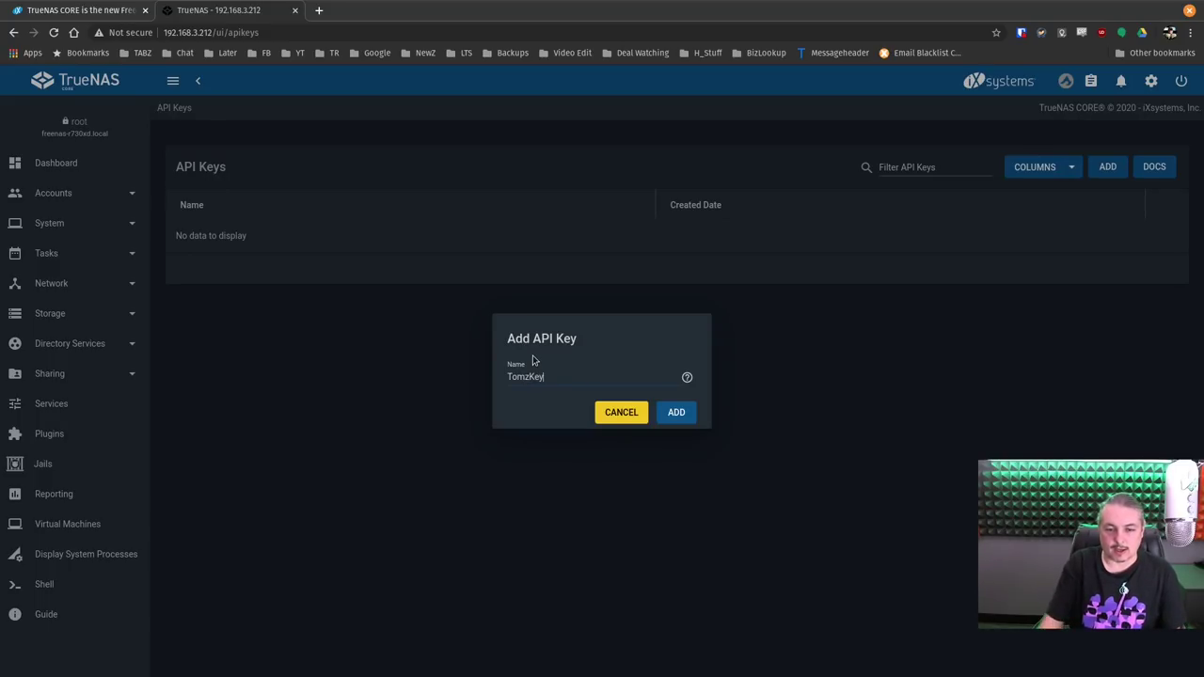
left_click(676, 412)
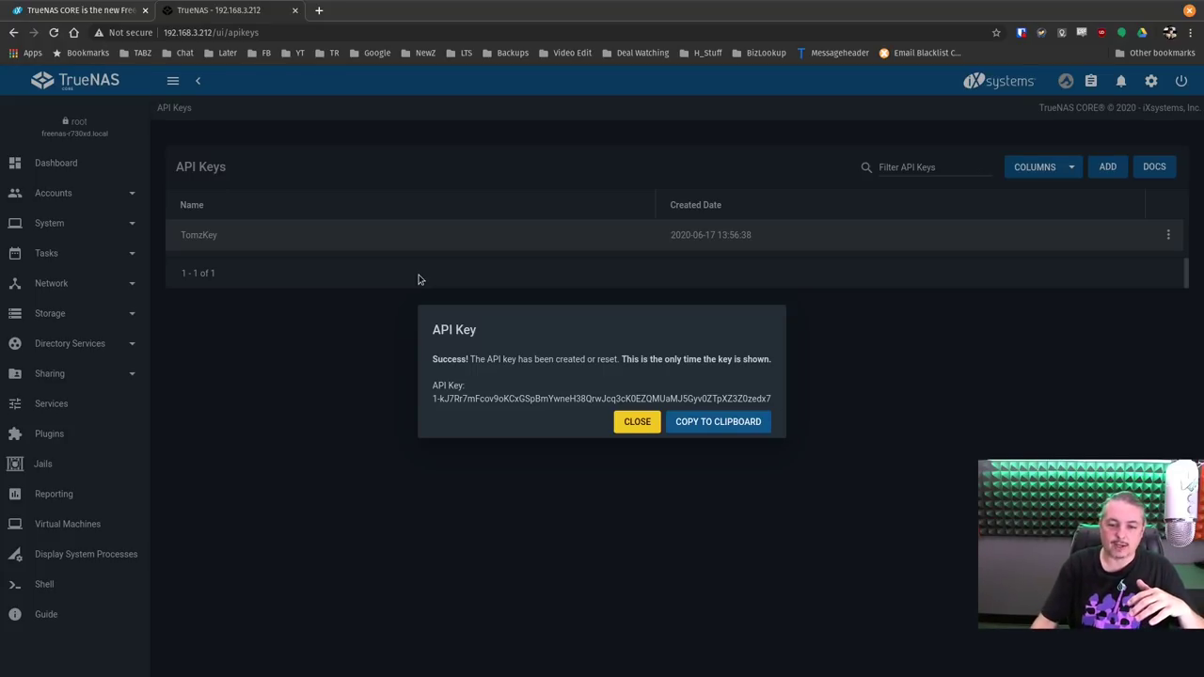
left_click(624, 425)
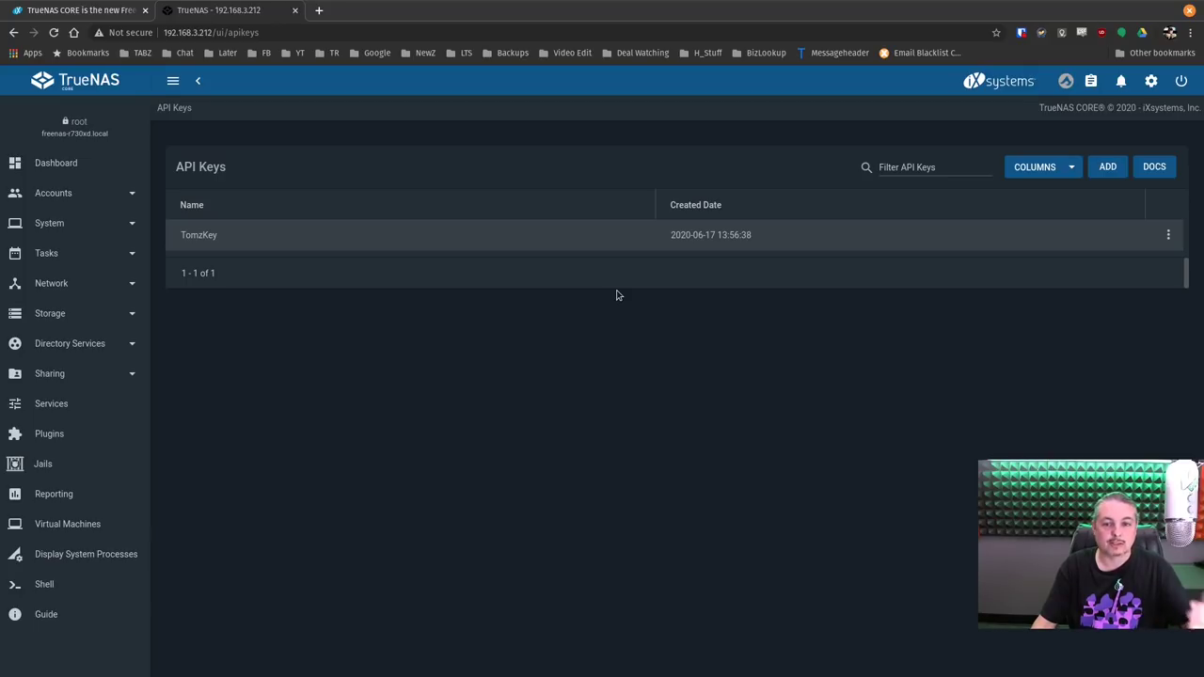
Step: Edit the TomzKey entry and reset its API key
left_click(1168, 234)
left_click(1148, 258)
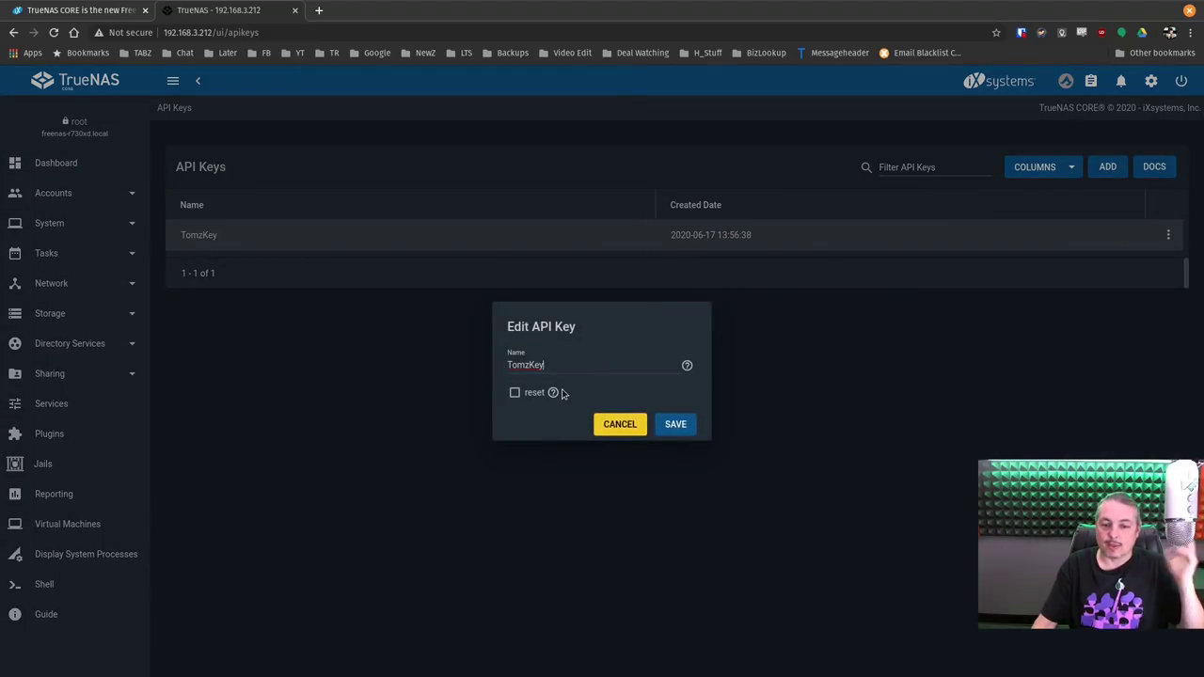
left_click(526, 395)
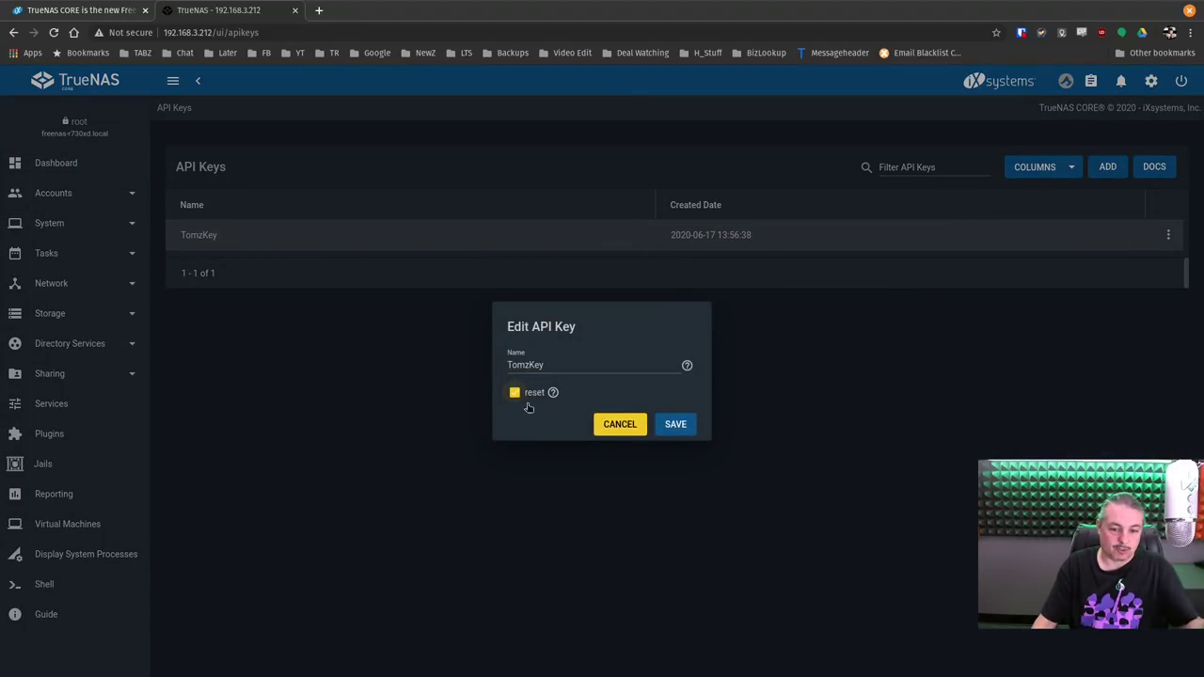
left_click(673, 421)
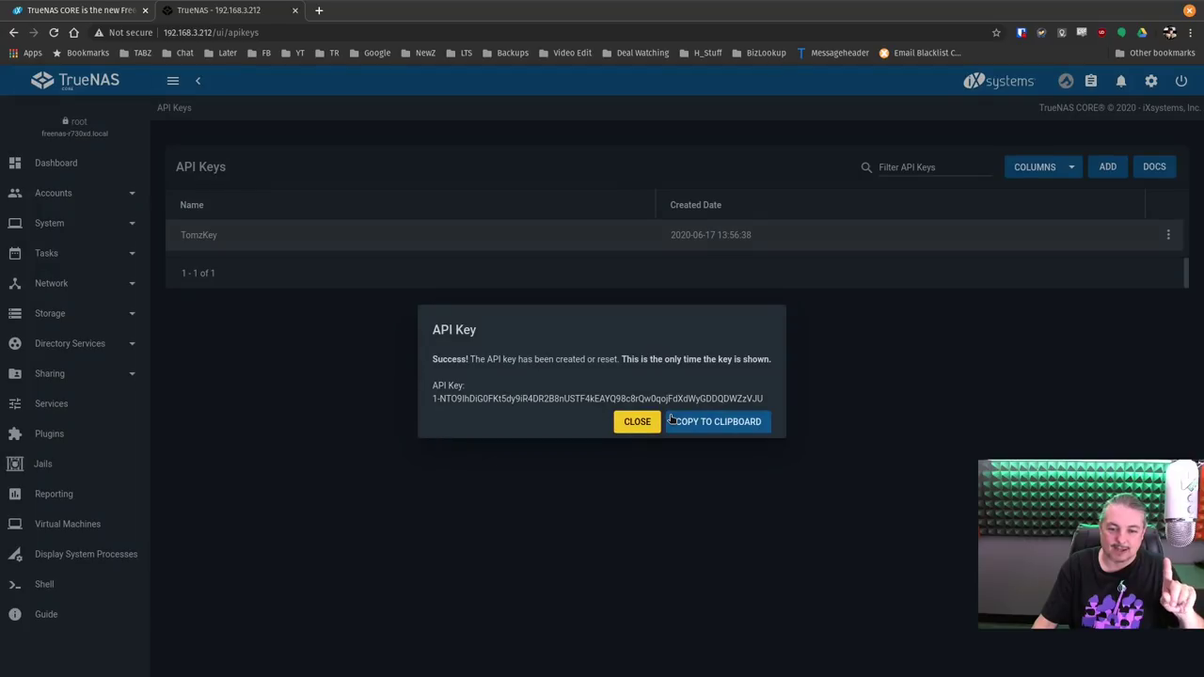
Step: Copy the regenerated API key to the clipboard and close its dialog
double_click(627, 395)
right_click(627, 395)
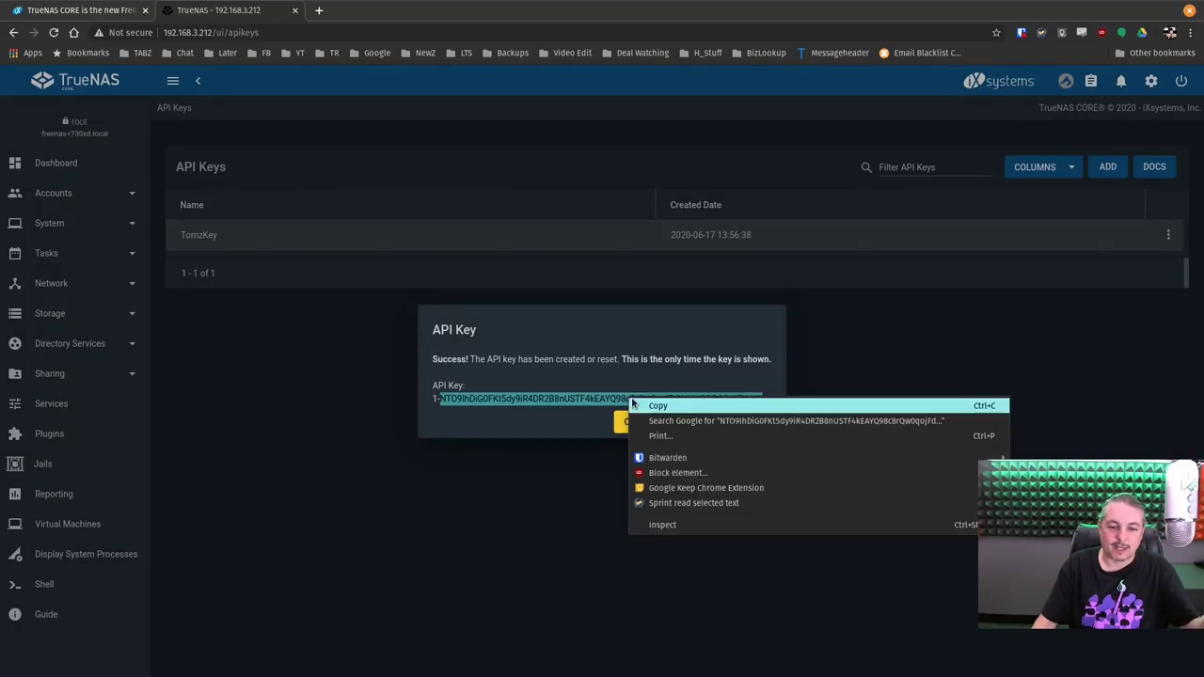
left_click(649, 400)
left_click(508, 398)
triple_click(508, 398)
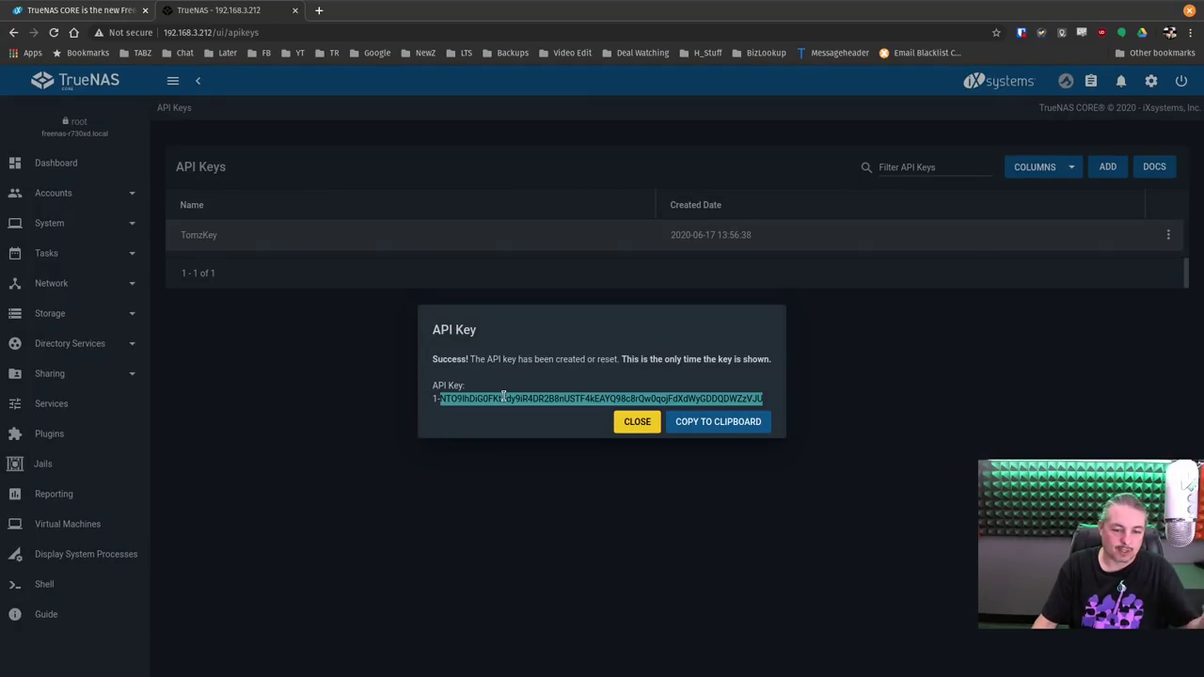
left_click(707, 424)
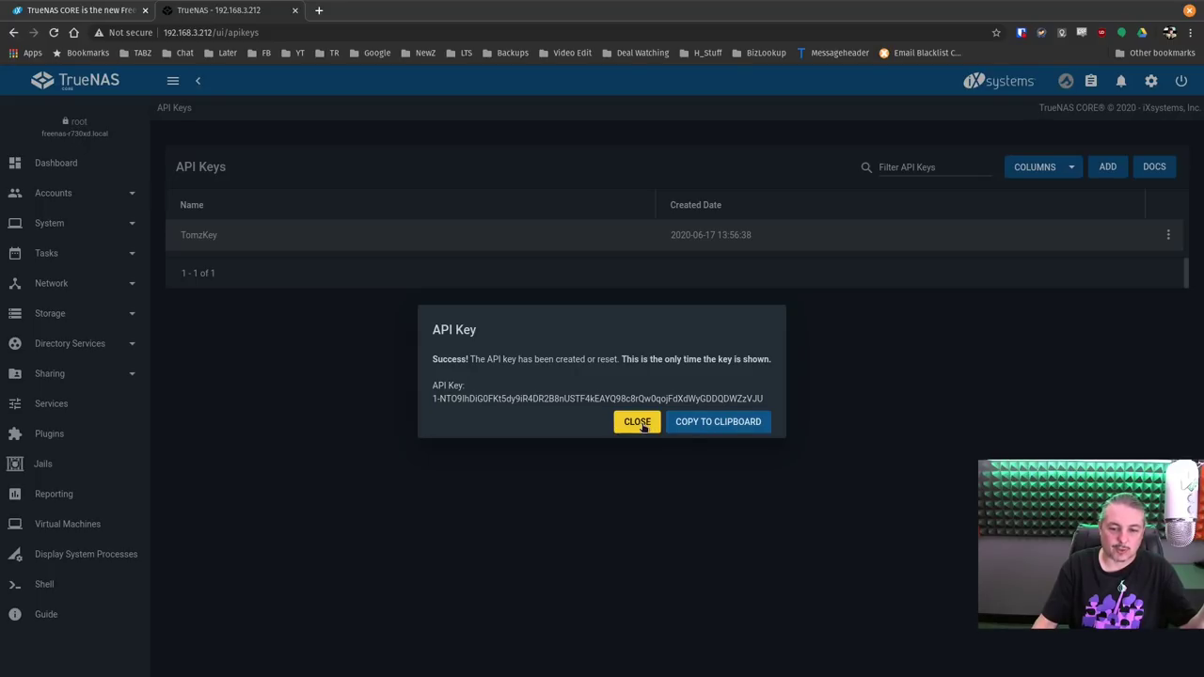
left_click(640, 422)
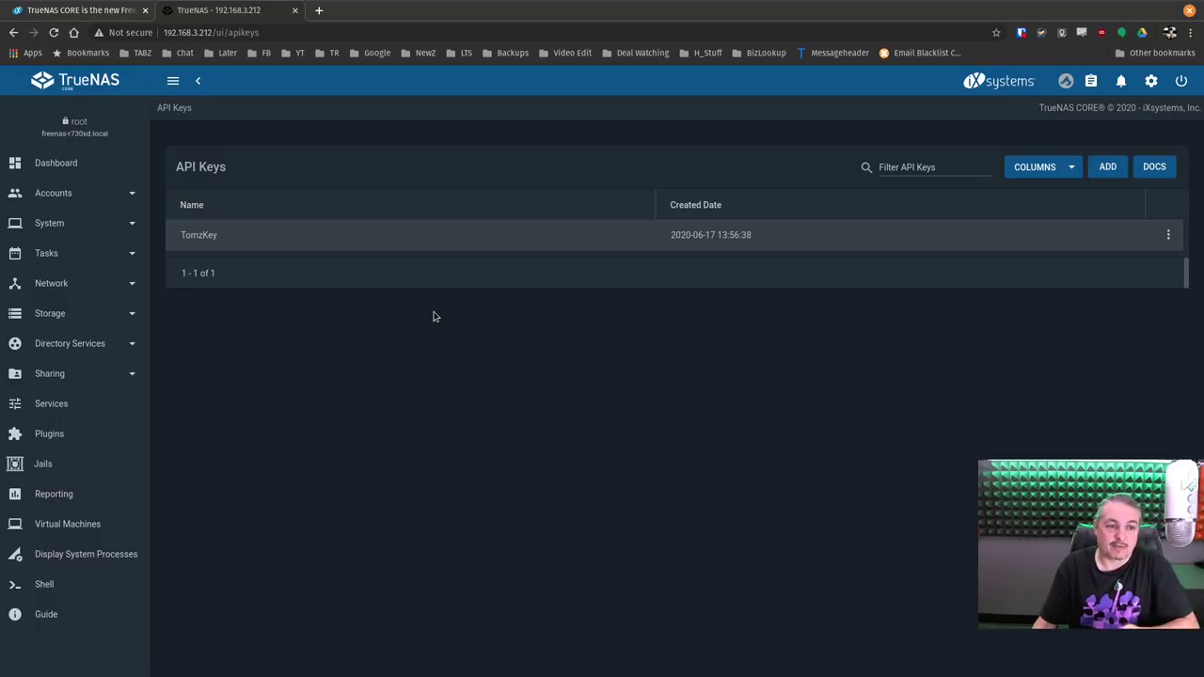
Step: Return to the blog post and read the KMIP Support and TrueCommand Dataset Management descriptions
left_click(94, 7)
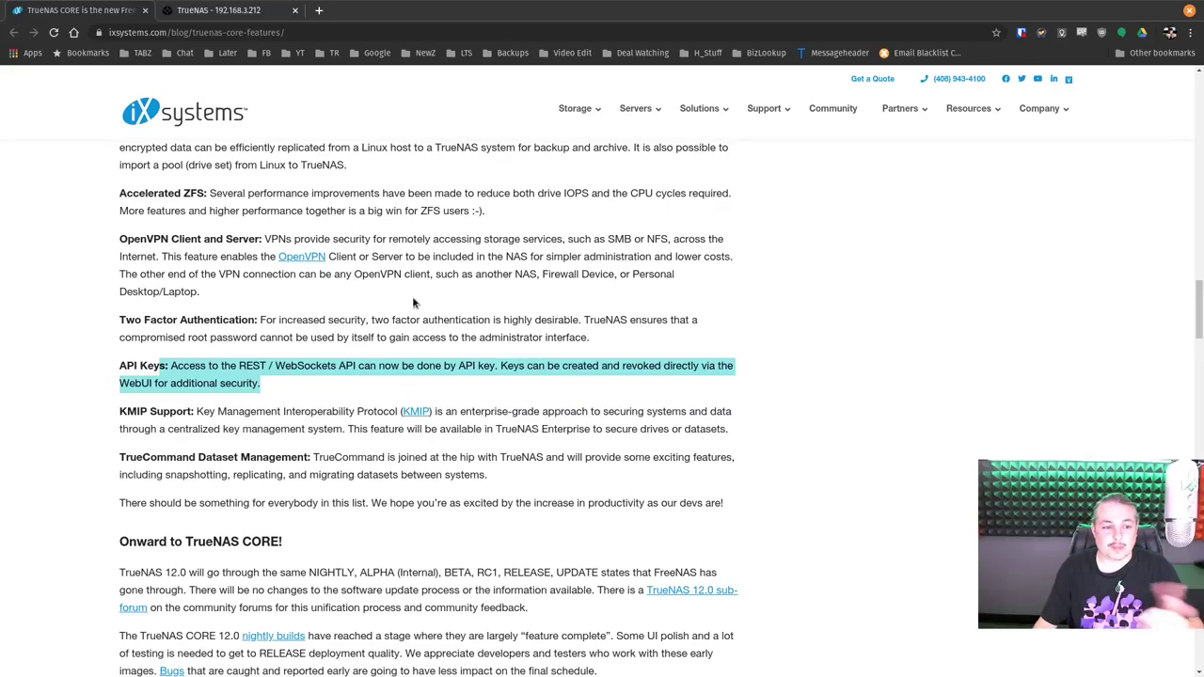
scroll(414, 303, "down", 3)
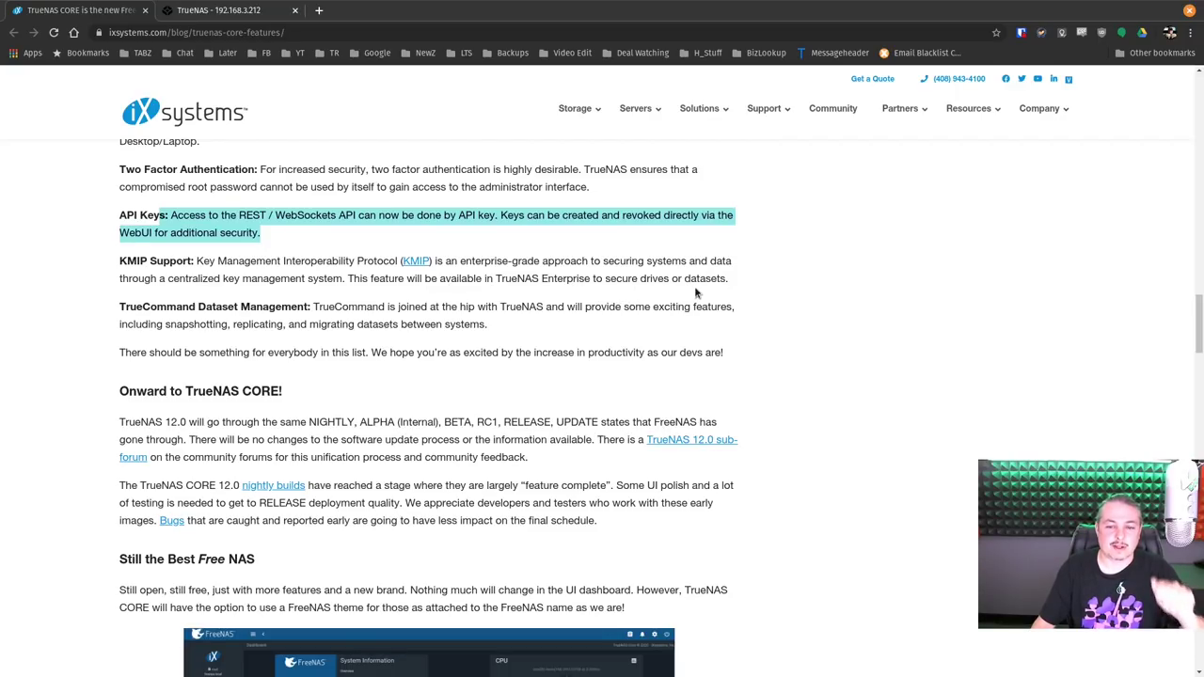
scroll(266, 318, "down", 1)
scroll(267, 317, "up", 2)
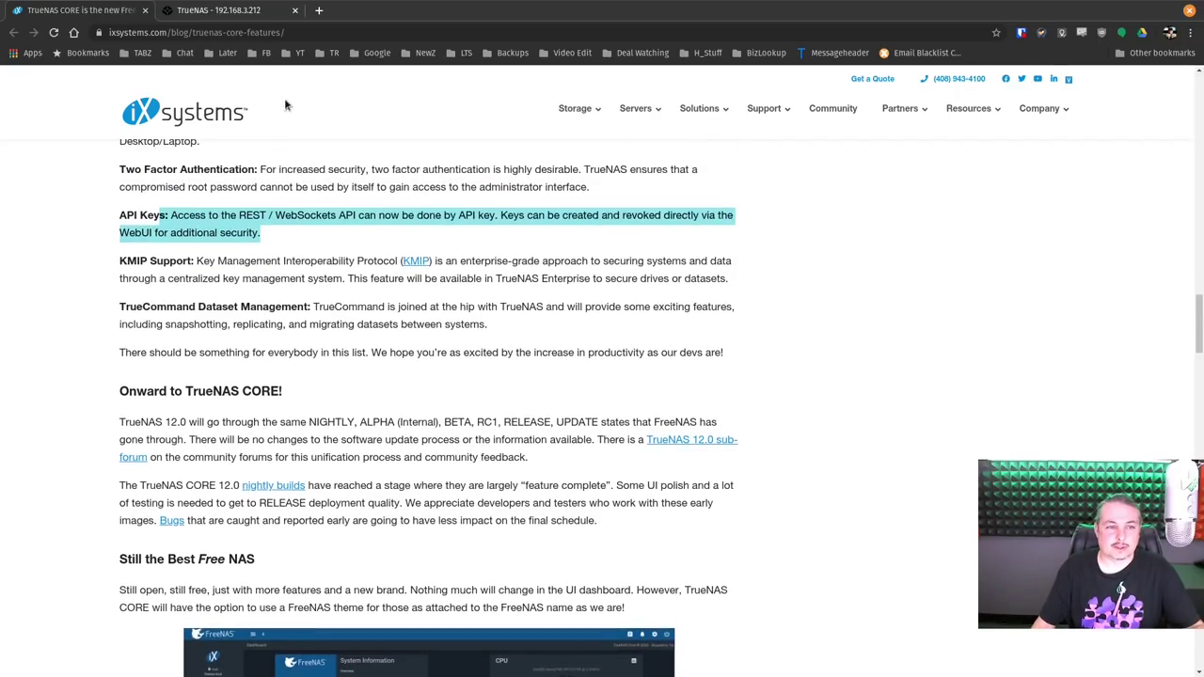
left_click(221, 10)
left_click(110, 9)
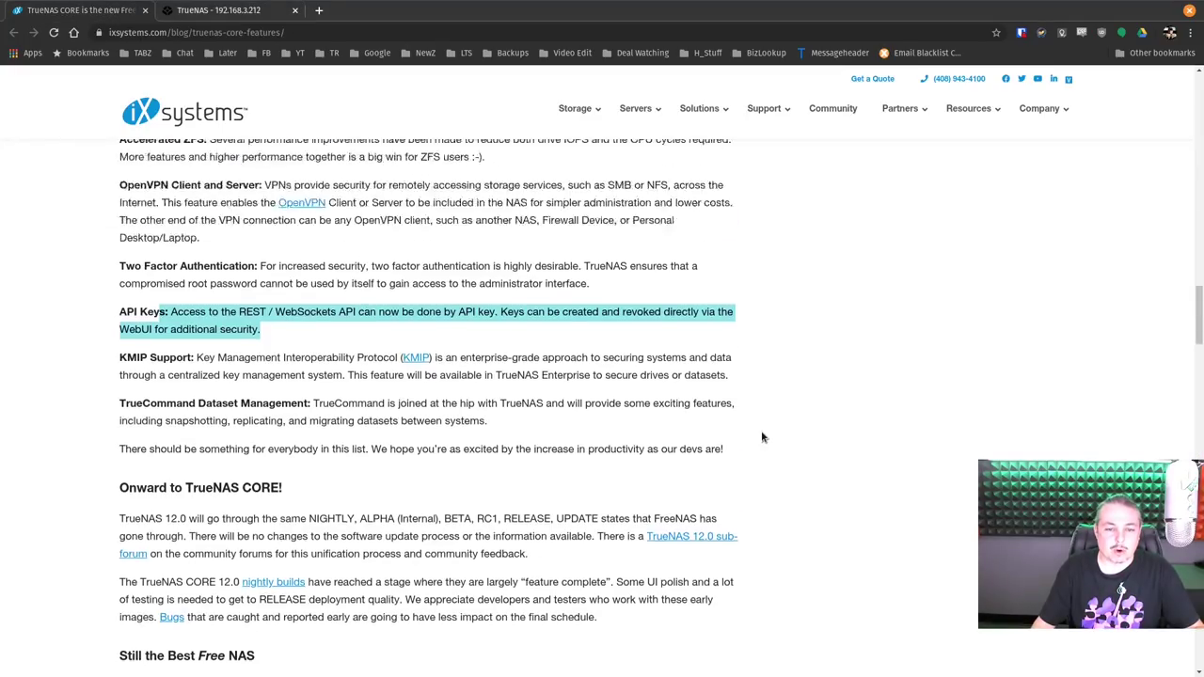
Step: Go back up the blog post and examine the feature comparison table with its Enterprise-only column and footnotes
scroll(761, 436, "up", 14)
scroll(762, 438, "down", 4)
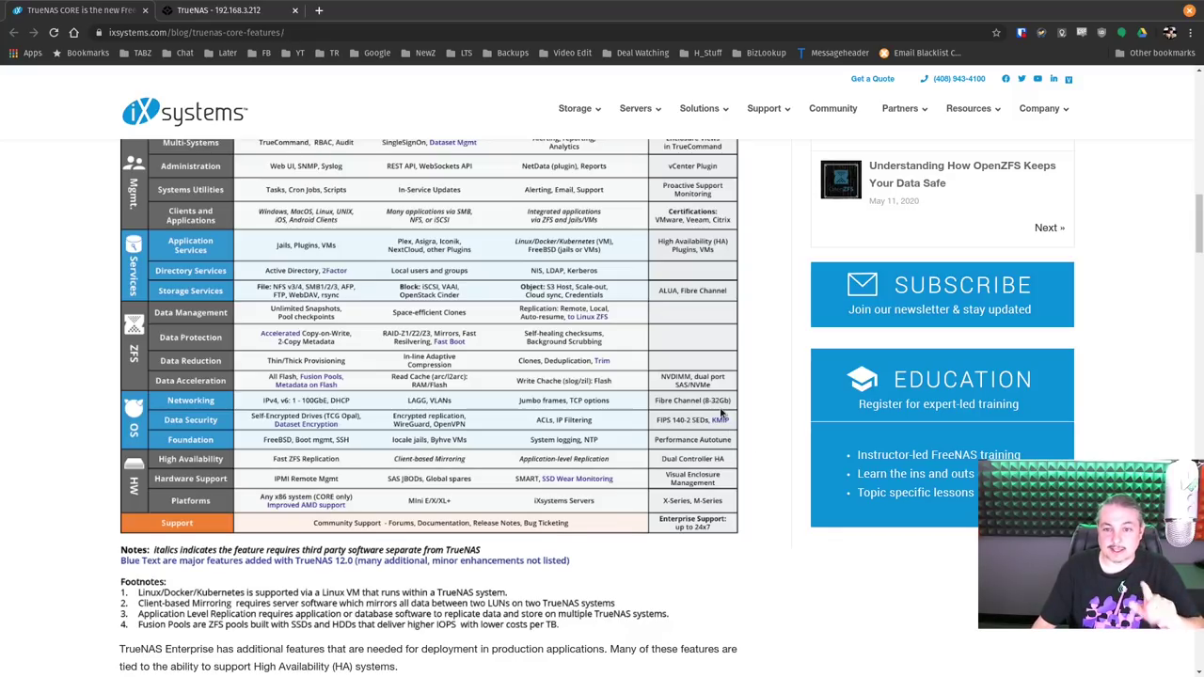
scroll(721, 413, "up", 2)
scroll(694, 296, "down", 3)
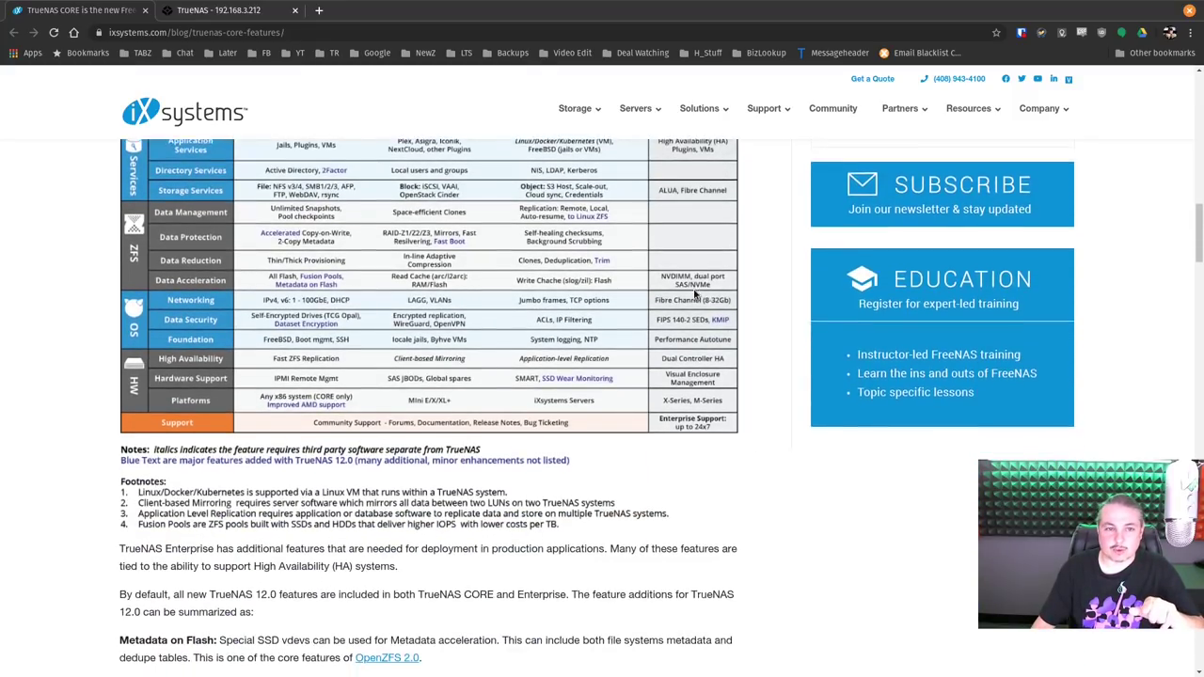
scroll(694, 297, "down", 2)
Step: In TrueNAS, view the system's Support page with its system information, license entry and contact form
key("ctrl+Tab")
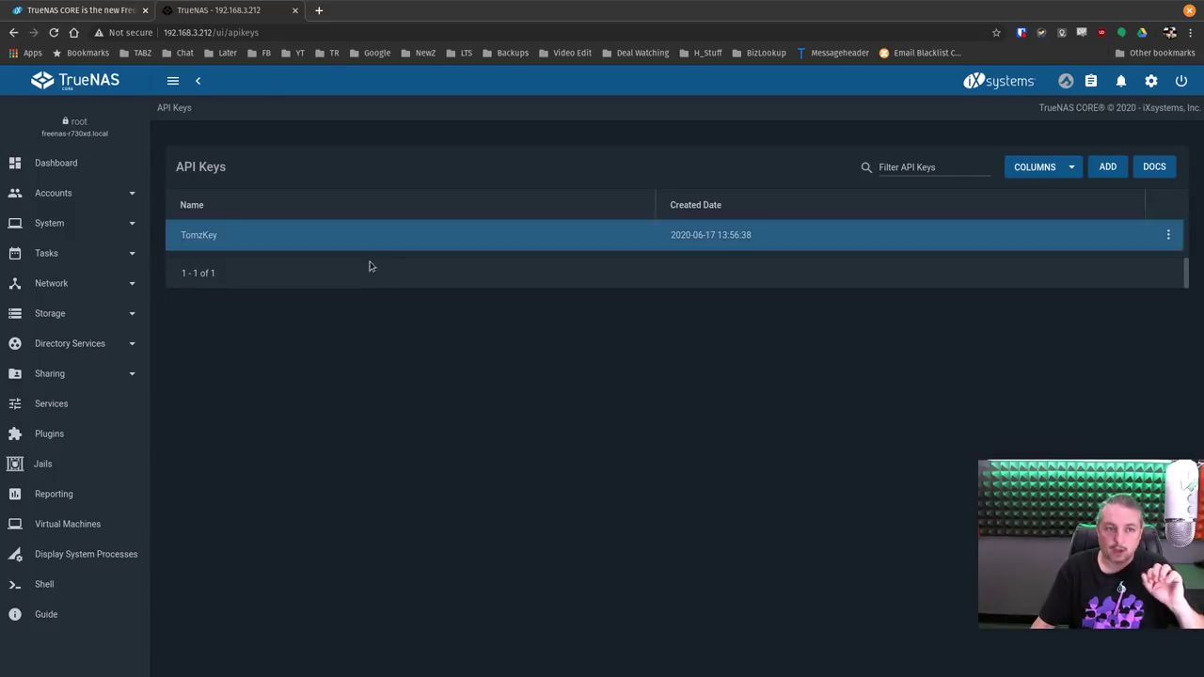
left_click(57, 223)
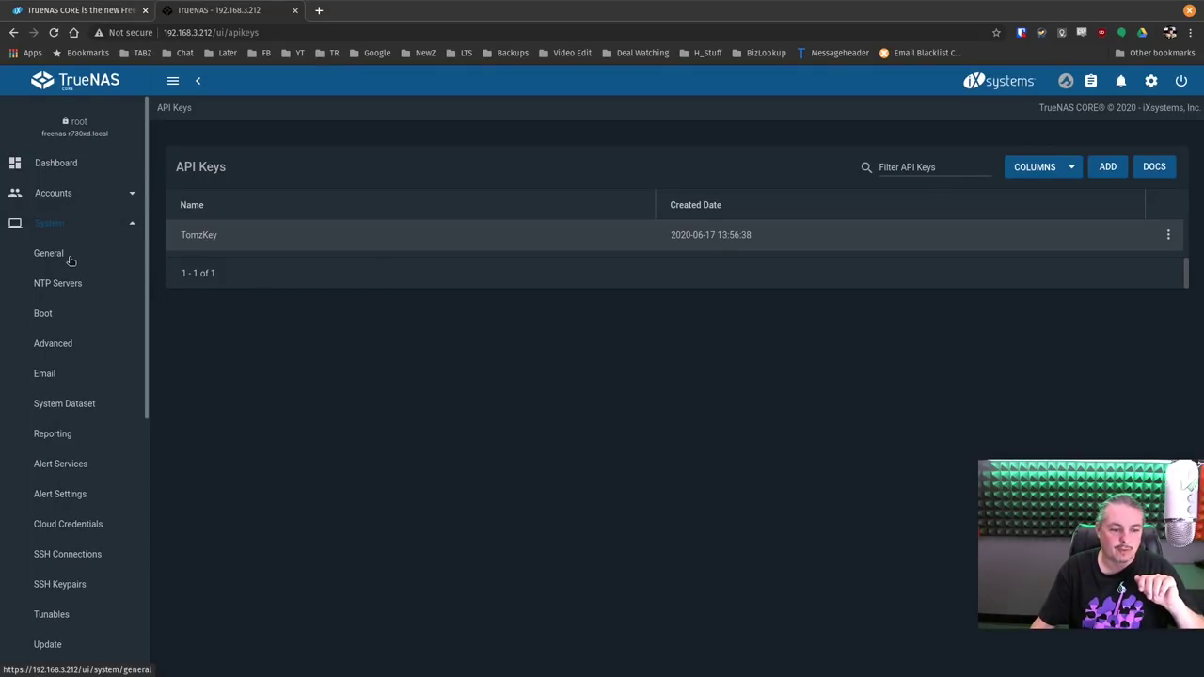
scroll(74, 311, "down", 3)
left_click(54, 534)
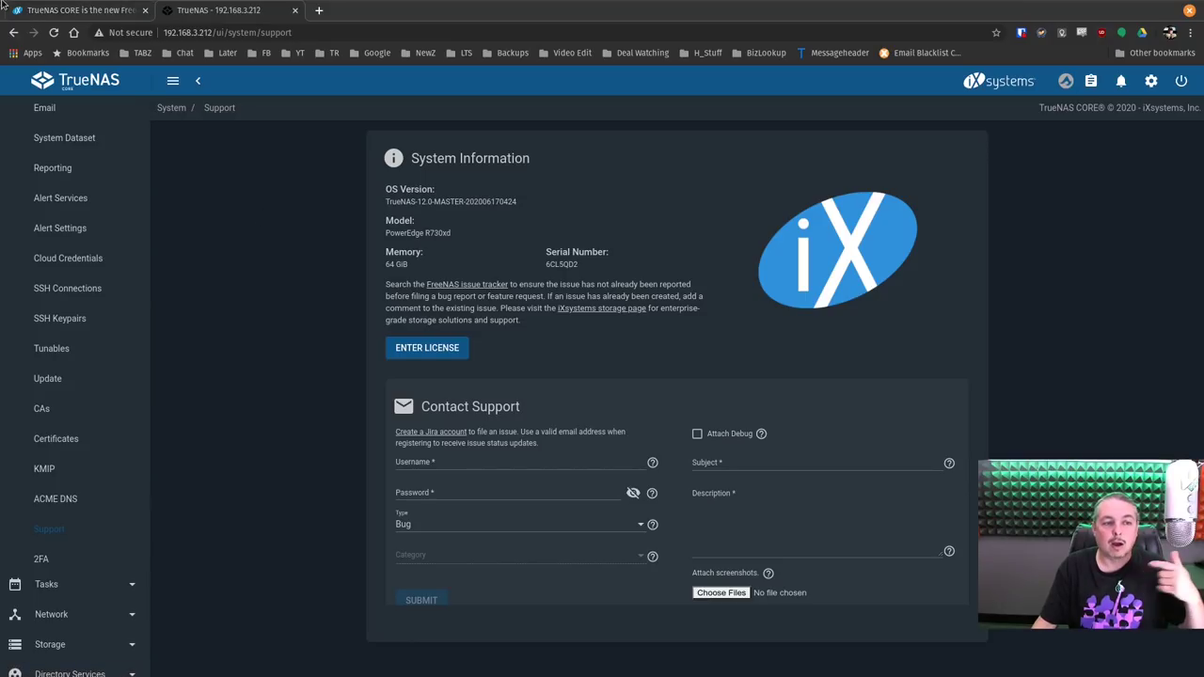
Step: Return to the blog post, review the comparison table's Enterprise column and footnotes, and highlight the TrueCommand Dataset Management paragraph
left_click(113, 9)
scroll(692, 314, "down", 2)
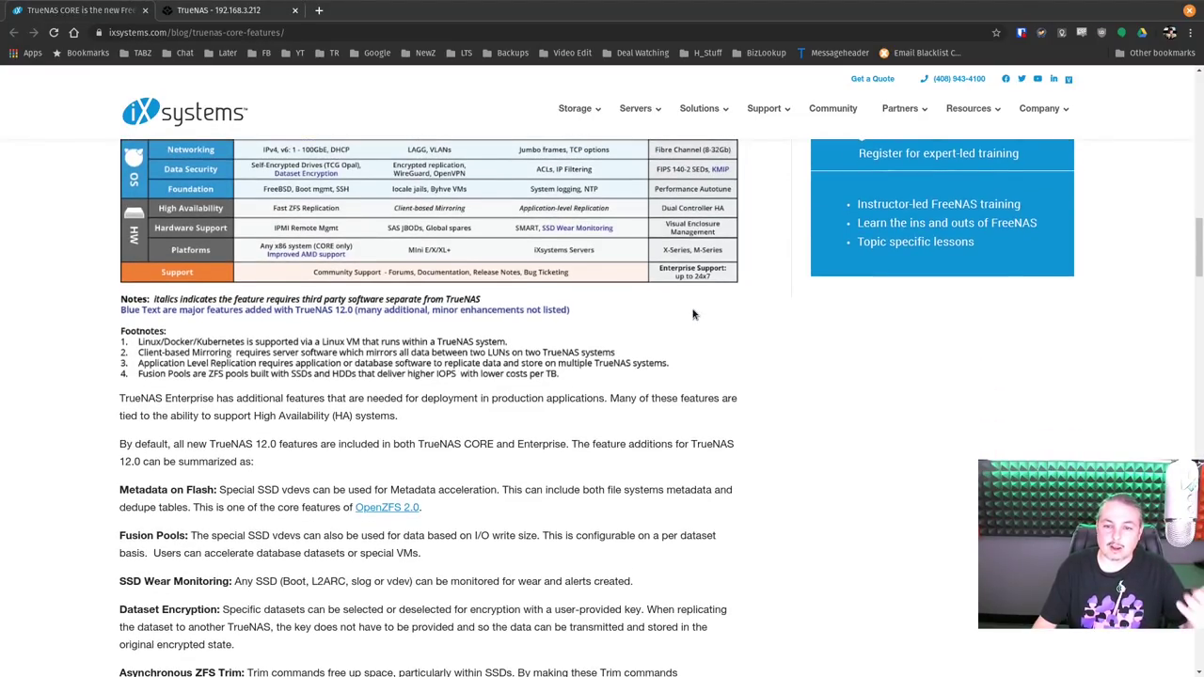
scroll(692, 314, "up", 1)
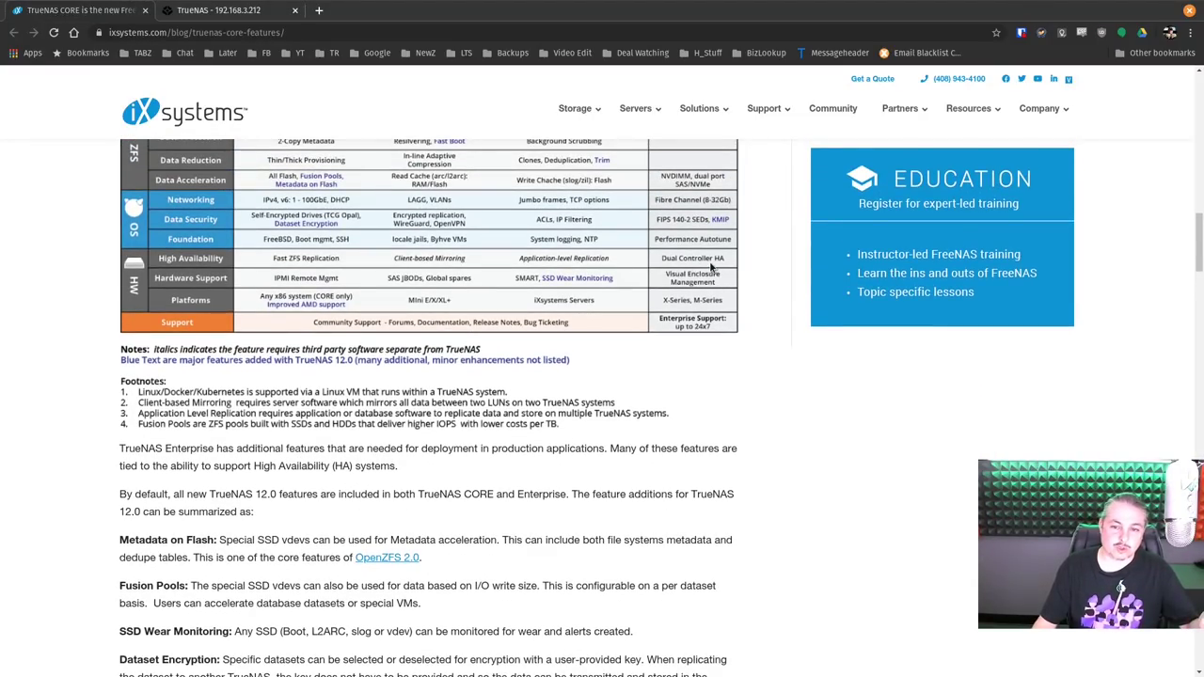
scroll(707, 327, "down", 1)
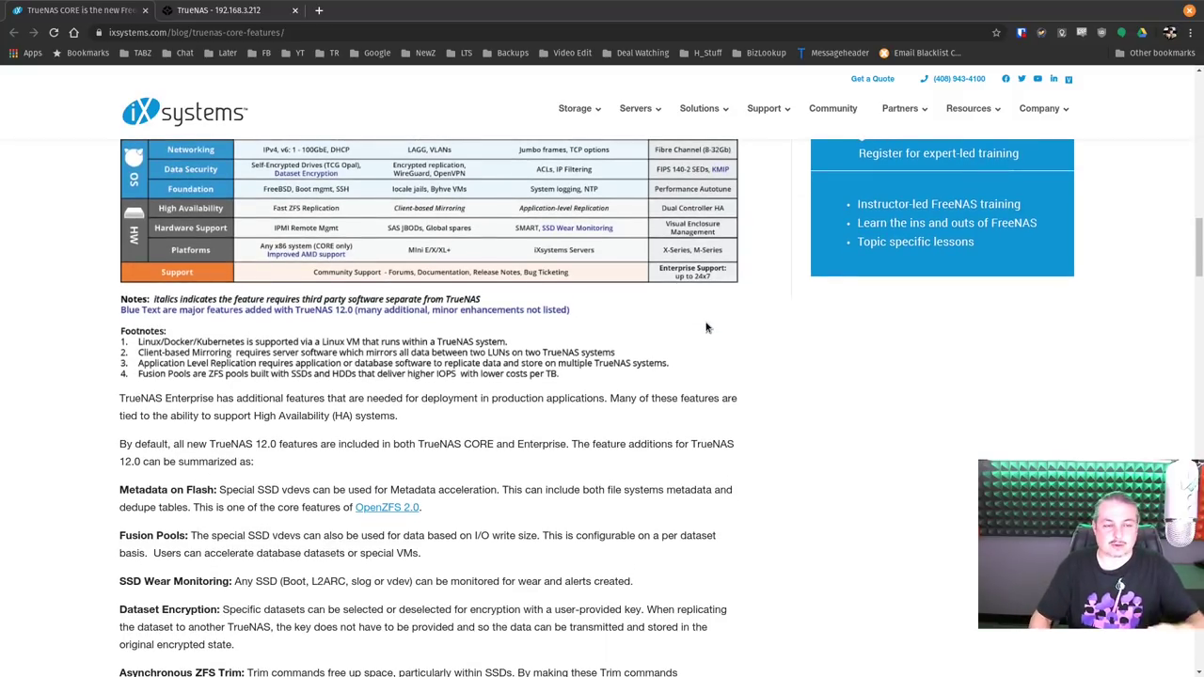
scroll(340, 284, "down", 10)
triple_click(211, 224)
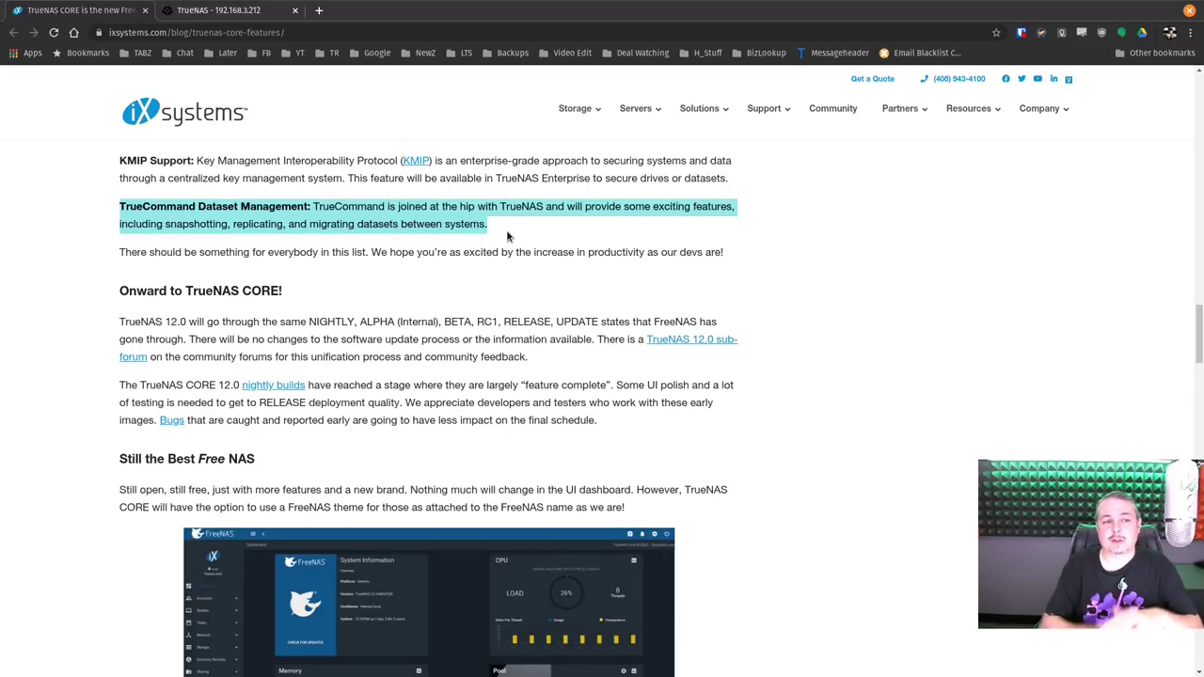
Step: In TrueNAS, view the TrueCommand Cloud connection form with its API key field and cancel it without connecting
left_click(252, 9)
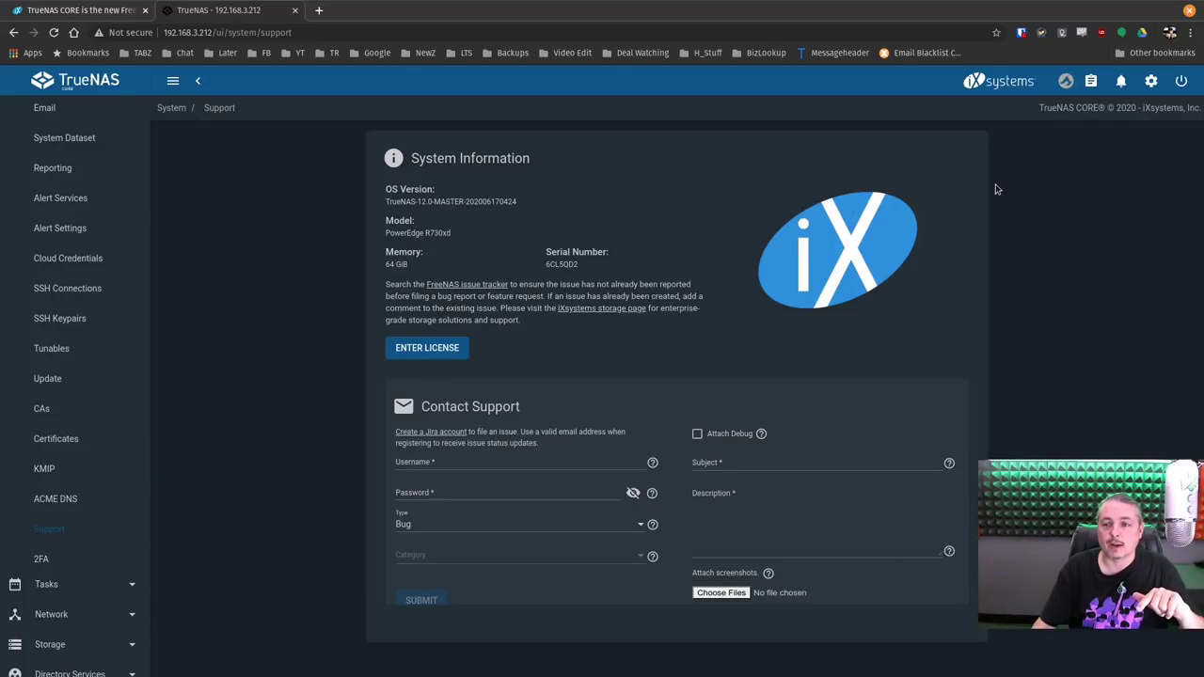
left_click(1065, 81)
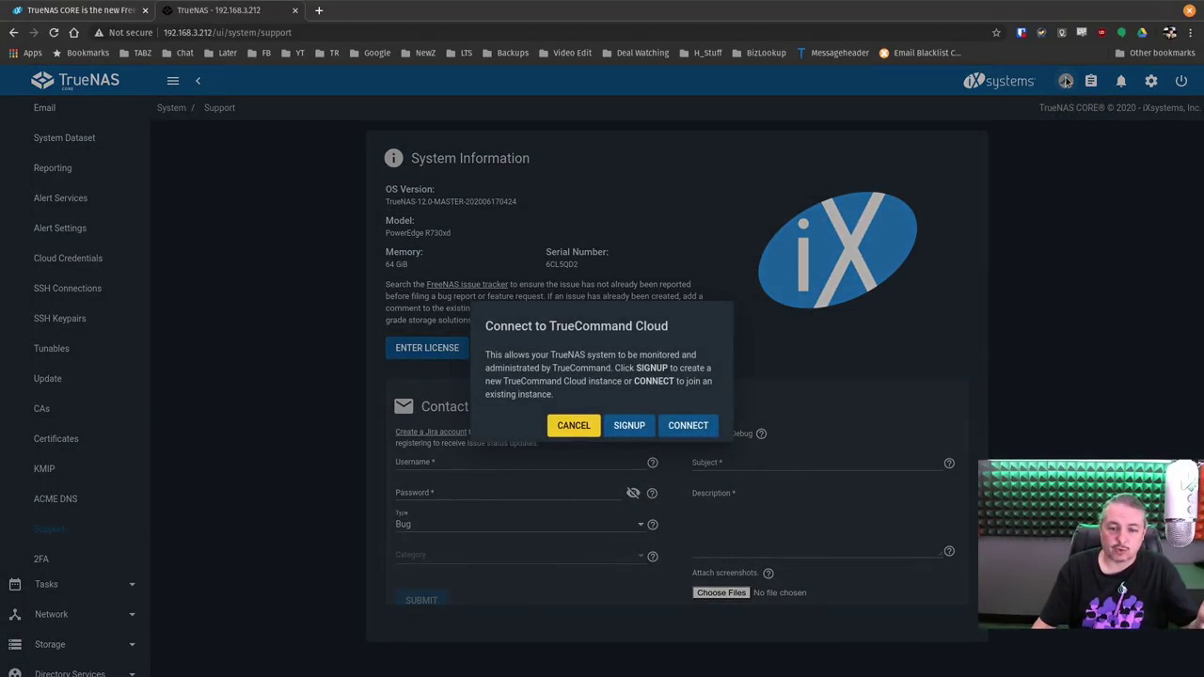
left_click(690, 428)
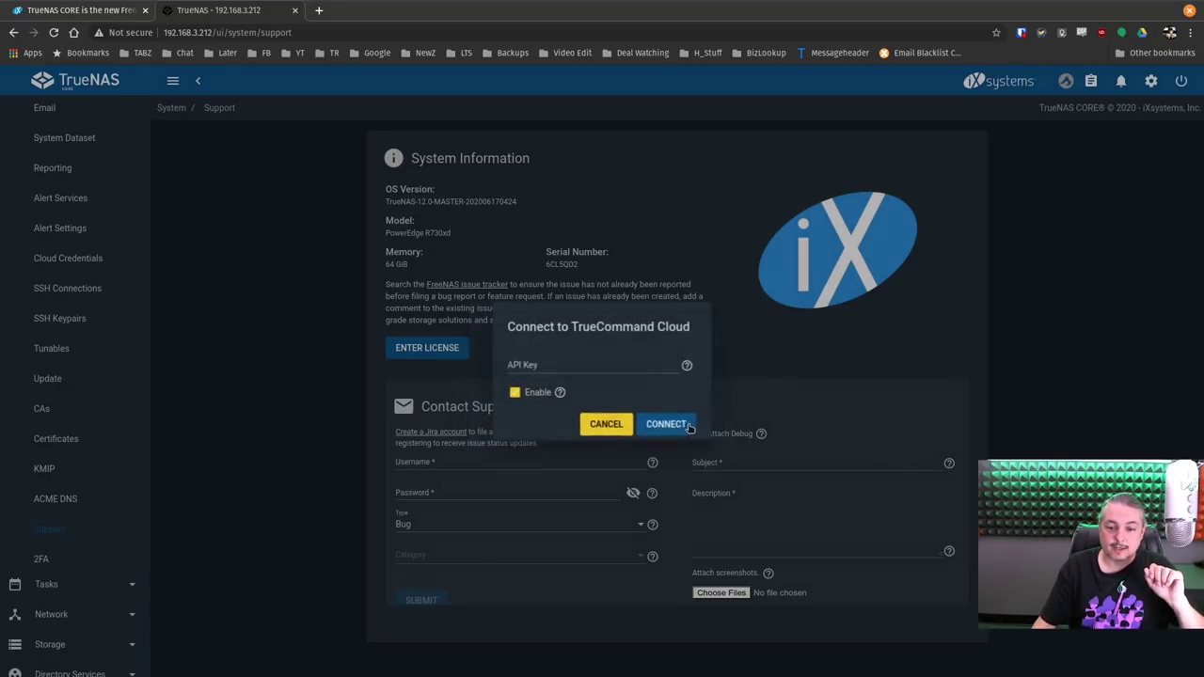
left_click(606, 424)
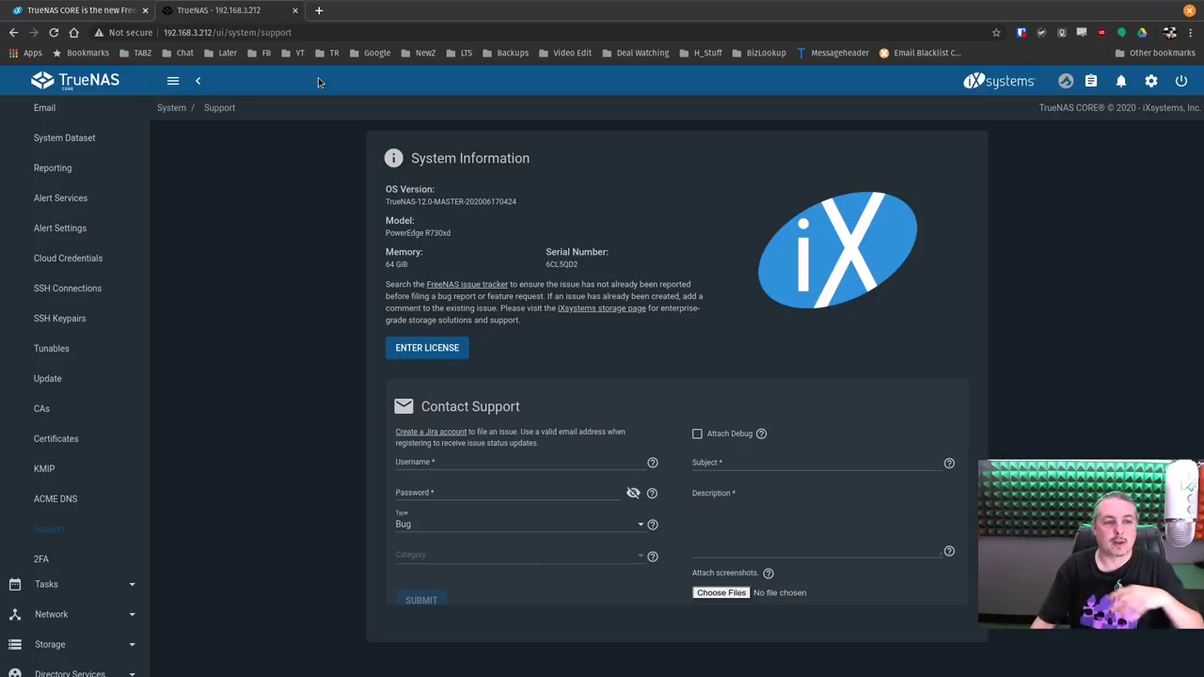
Step: Skim the blog post's closing section and comments, and go back up to its opening questions about TrueNAS CORE
left_click(94, 9)
scroll(591, 440, "down", 3)
scroll(590, 439, "down", 4)
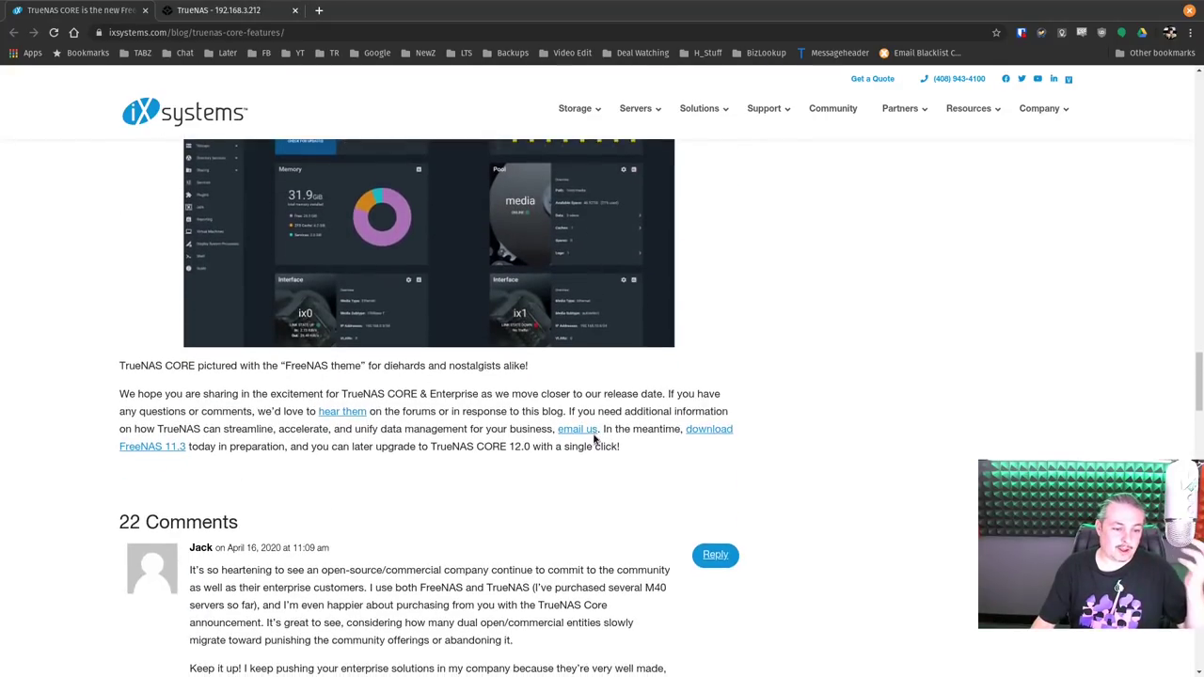
scroll(590, 440, "up", 7)
scroll(593, 435, "up", 15)
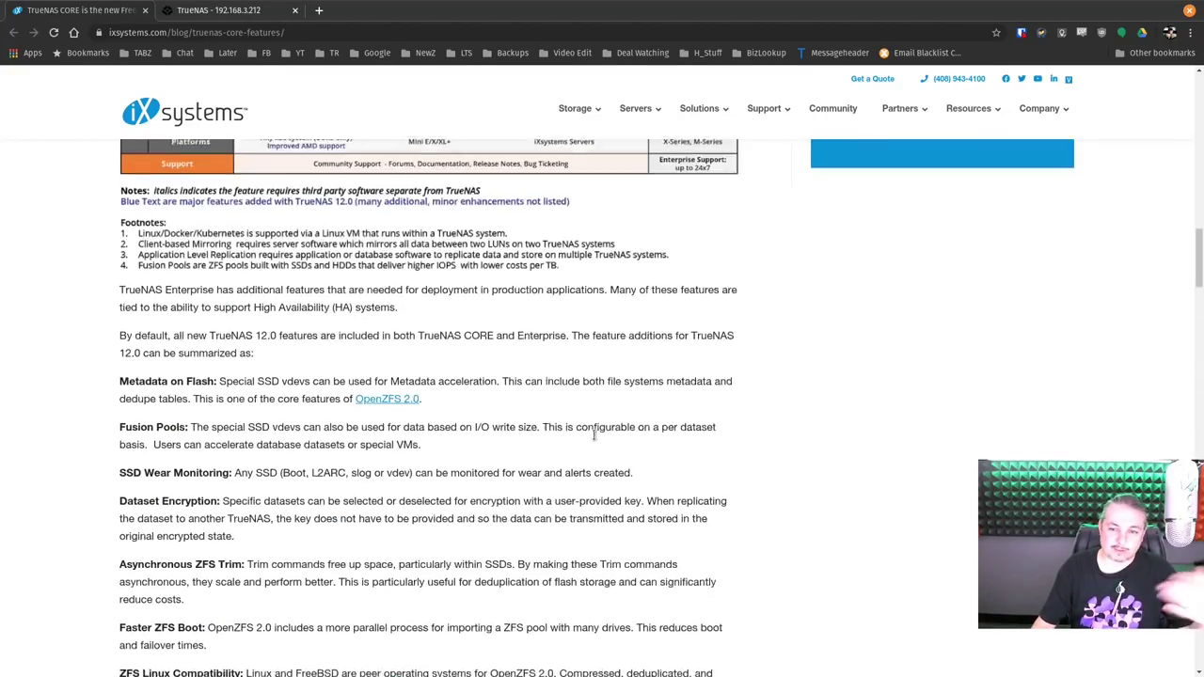
scroll(529, 406, "up", 3)
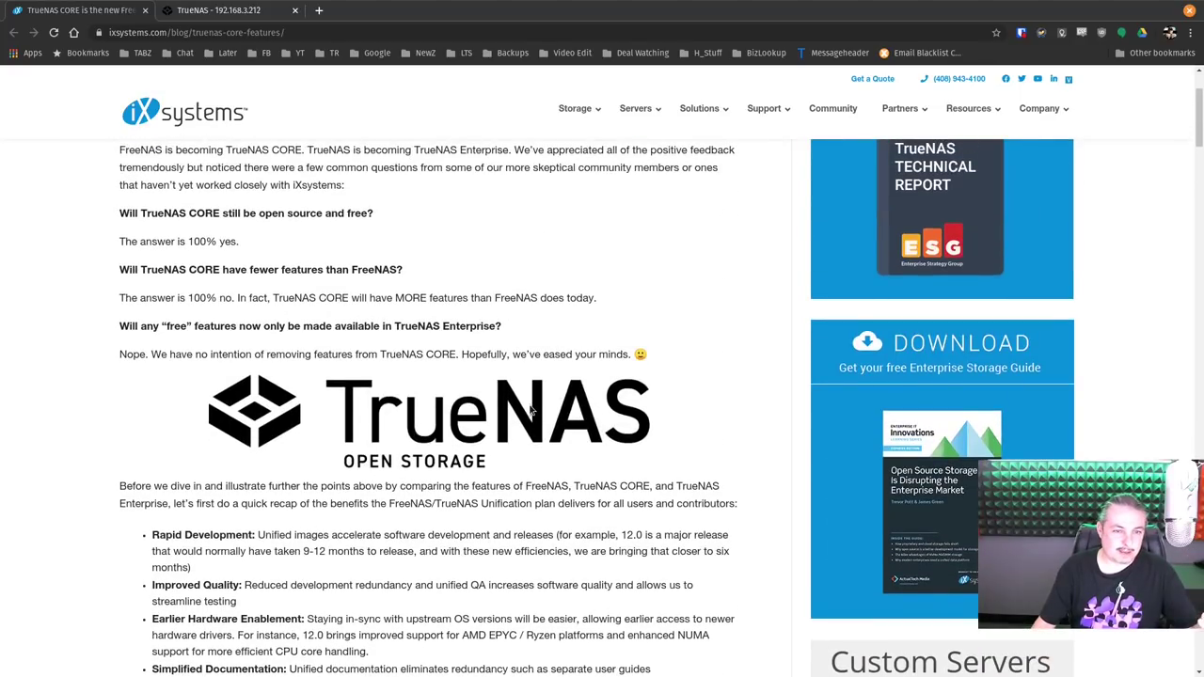
Step: In TrueNAS, open the list of user accounts
left_click(230, 9)
scroll(57, 202, "up", 6)
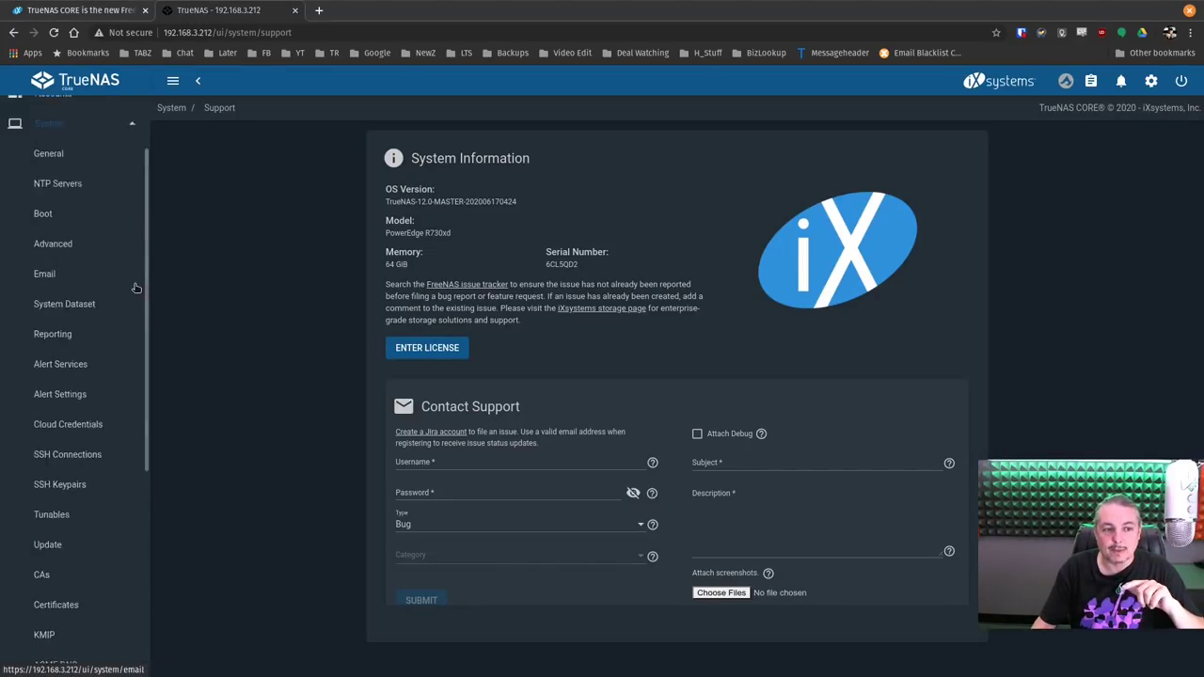
left_click(51, 198)
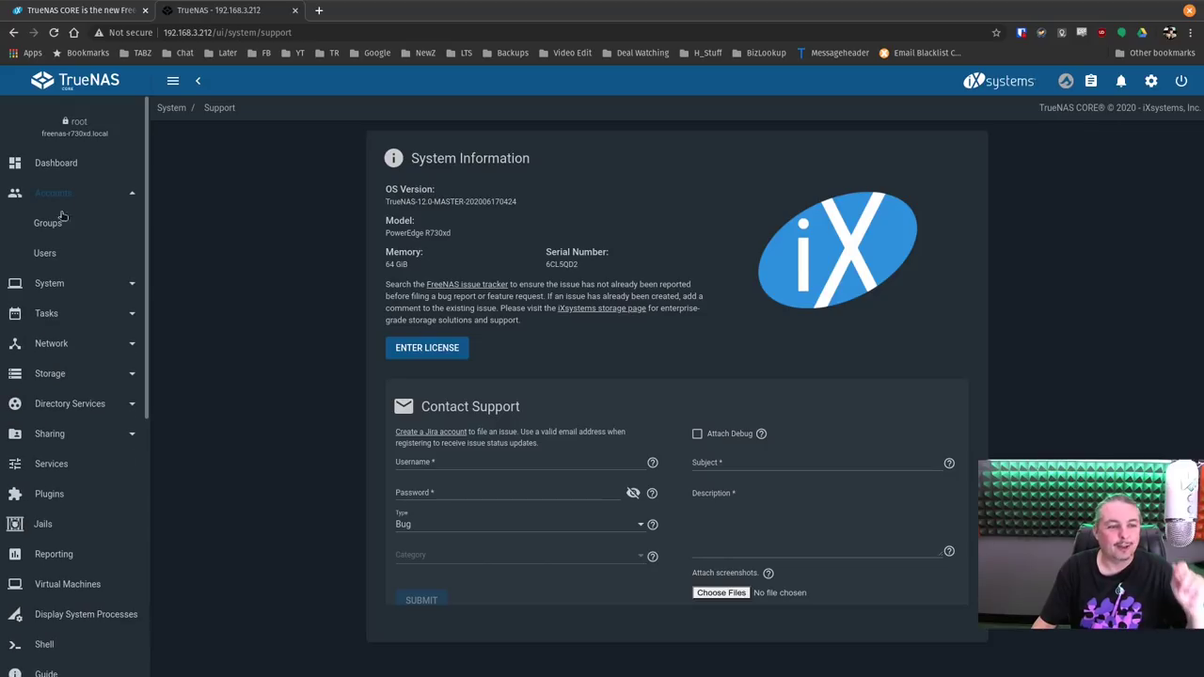
left_click(45, 254)
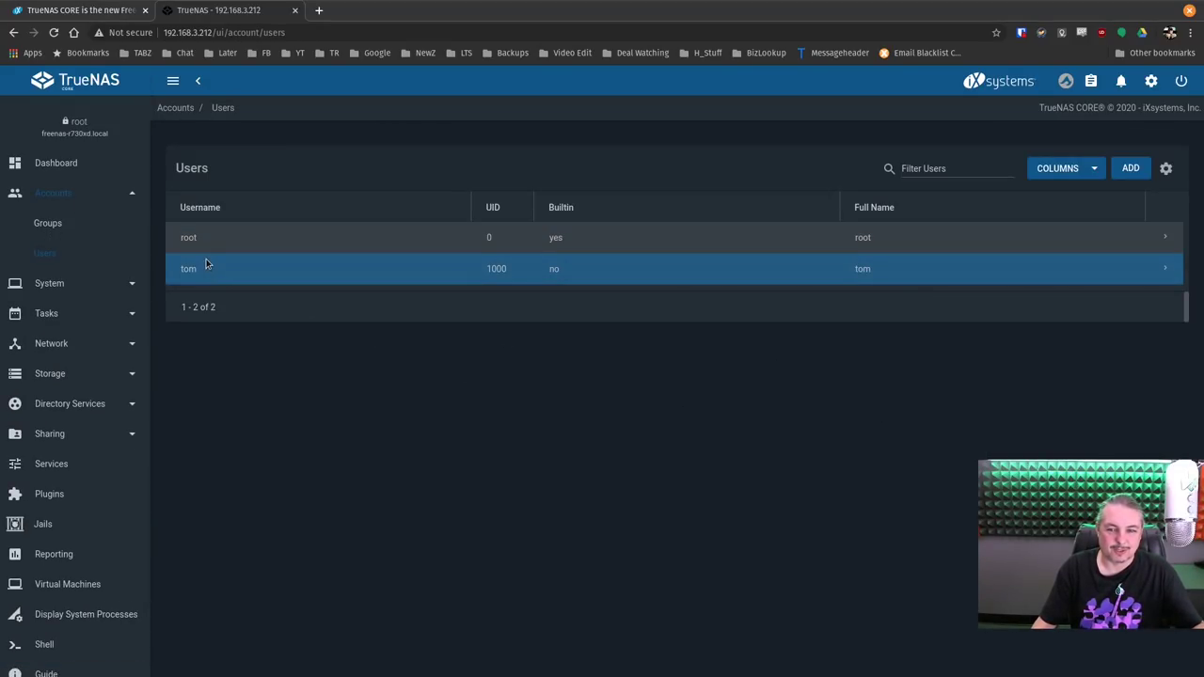
Step: Show the builtin users in the Users table, look through them, and hide them again
left_click(1166, 168)
left_click(664, 401)
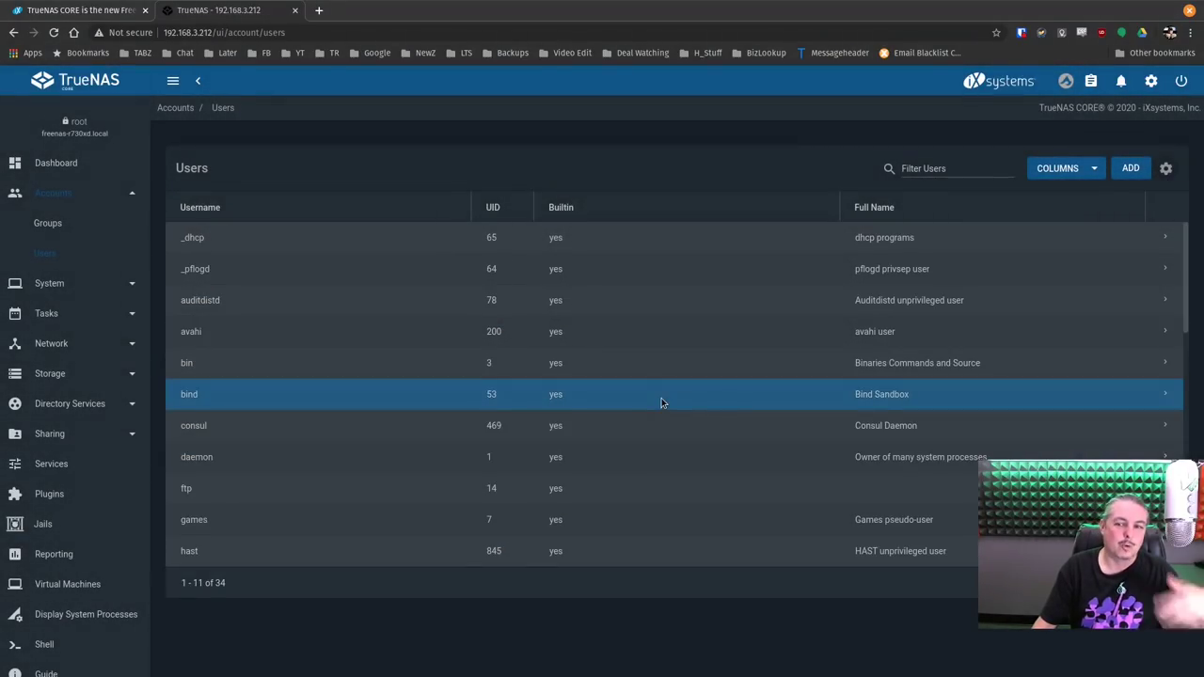
scroll(661, 398, "down", 5)
scroll(662, 404, "up", 5)
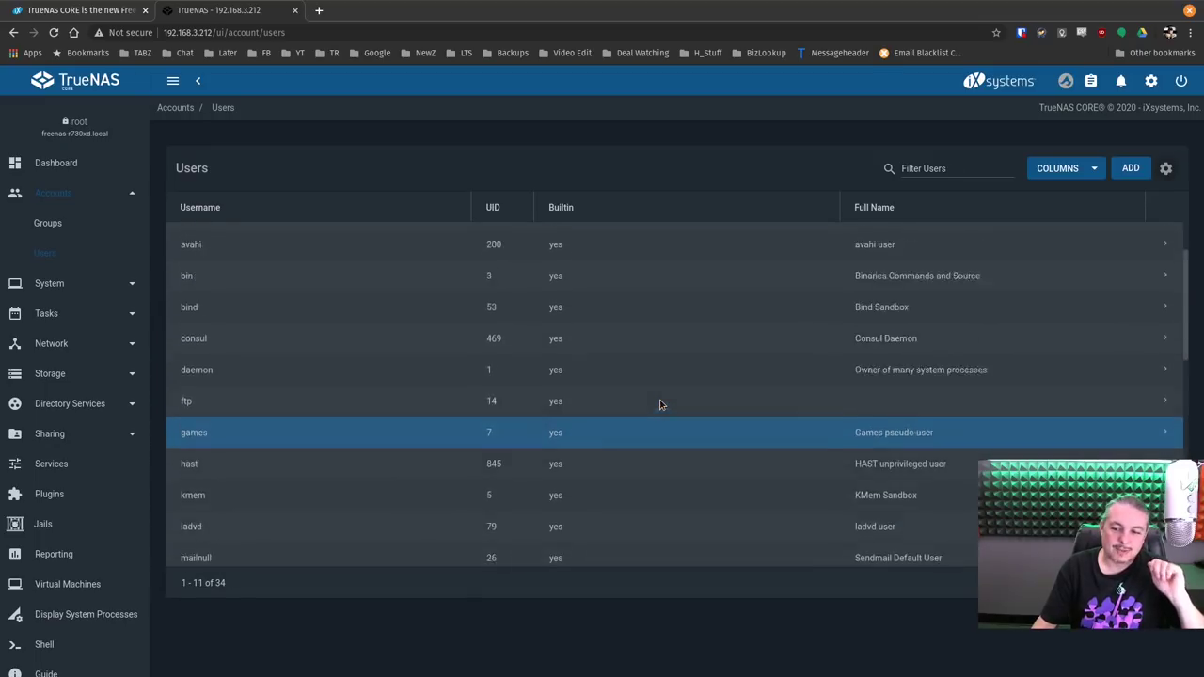
left_click(1173, 168)
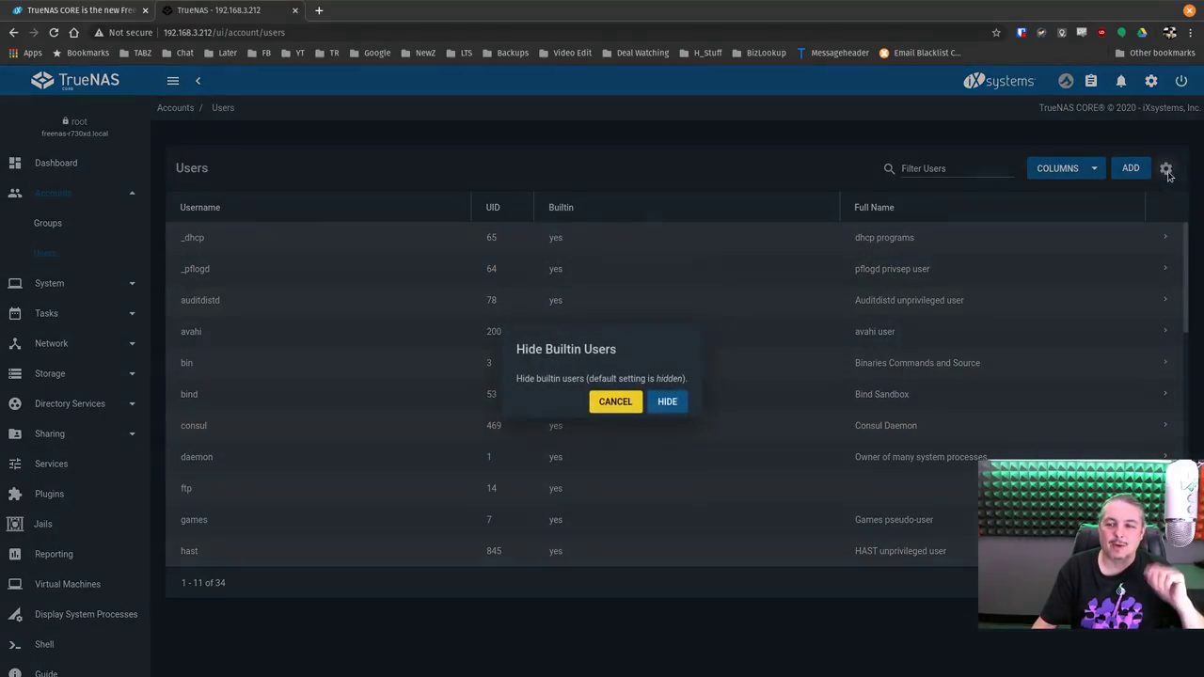
left_click(670, 403)
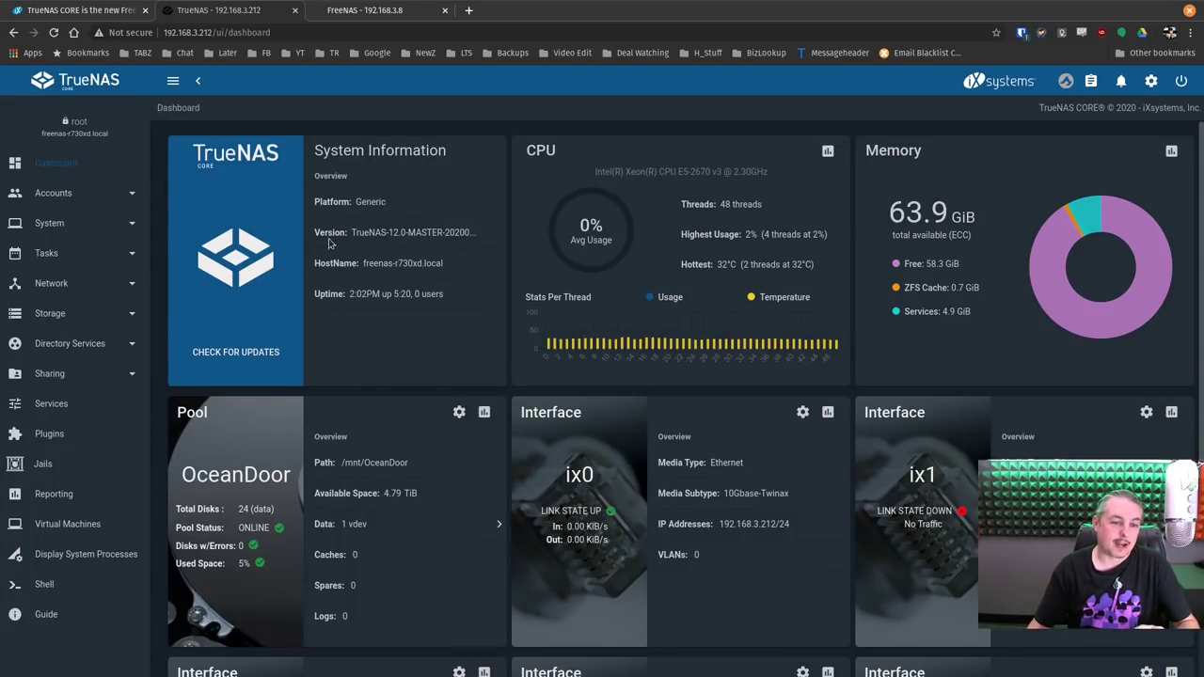
Step: Compare the FreeNAS 11.3 dashboard with the TrueNAS CORE 12.0 dashboard, including the cards further down
left_click(385, 10)
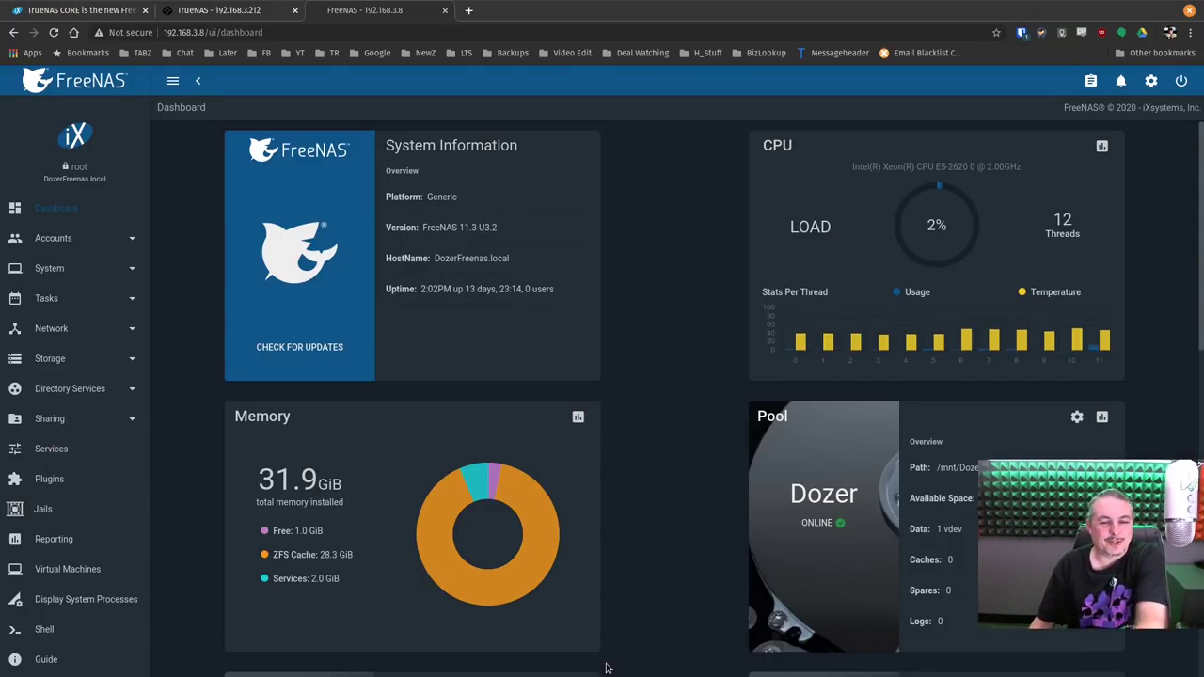
left_click(252, 13)
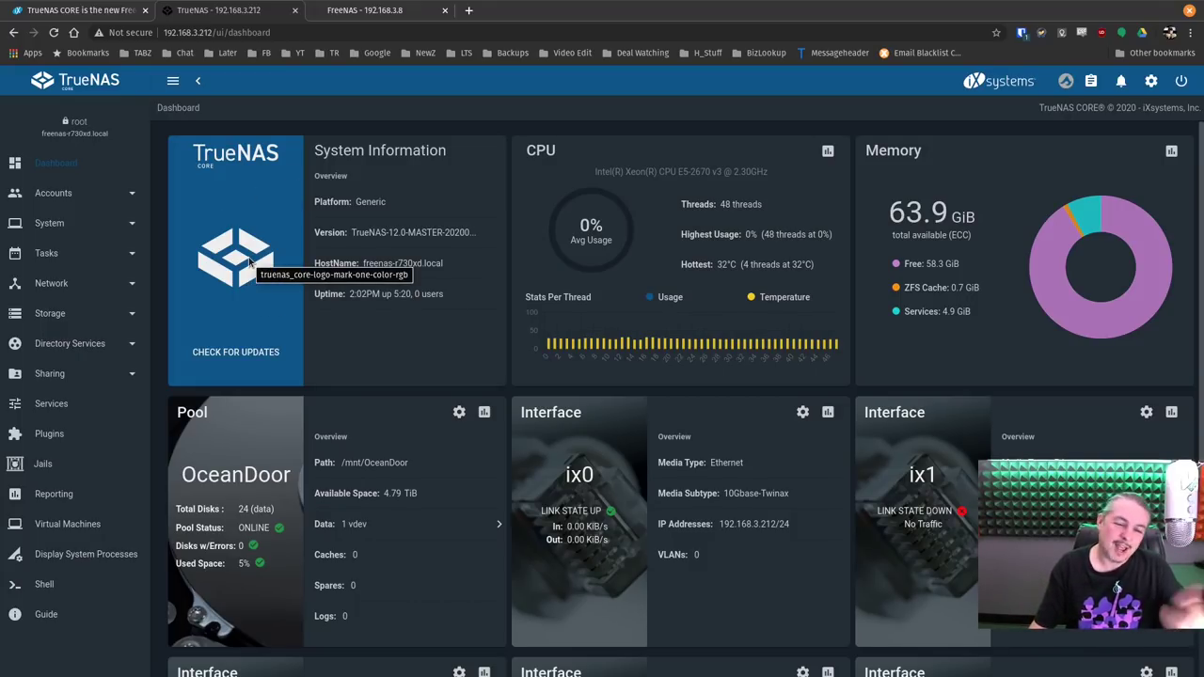
left_click(376, 11)
left_click(193, 12)
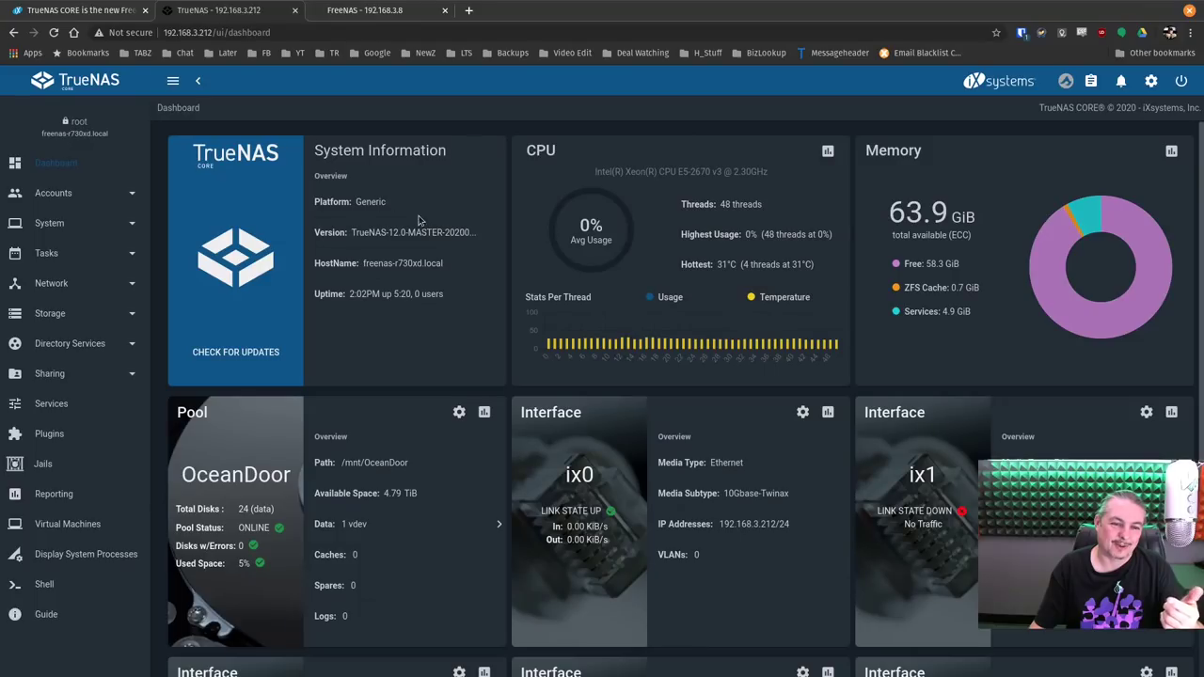
scroll(616, 411, "down", 3)
scroll(616, 411, "up", 3)
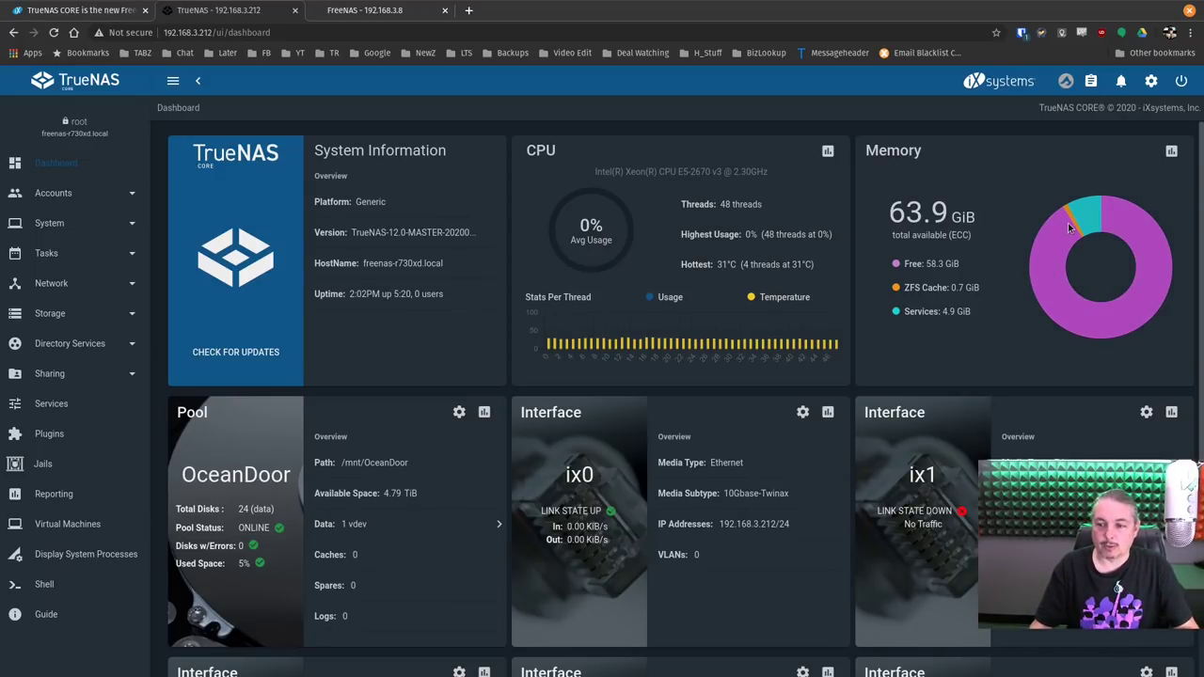
Step: View the memory report's utilization graphs, collapse and re-expand the navigation sidebar, and return to the dashboard
left_click(1171, 151)
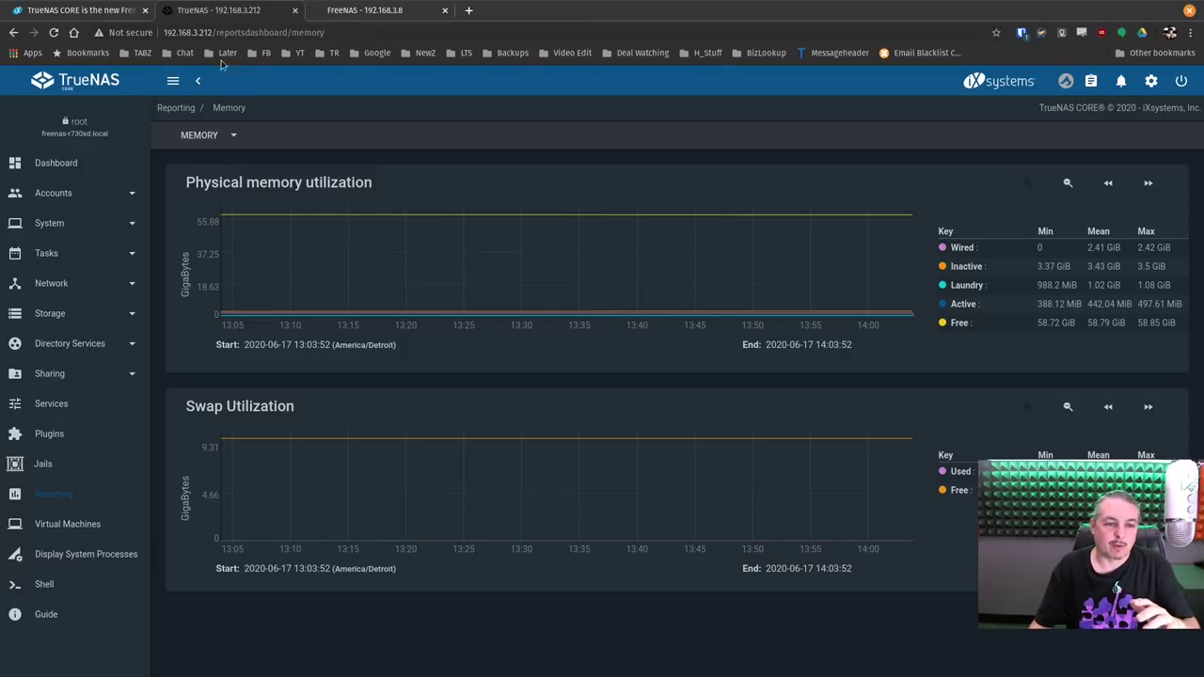
left_click(197, 82)
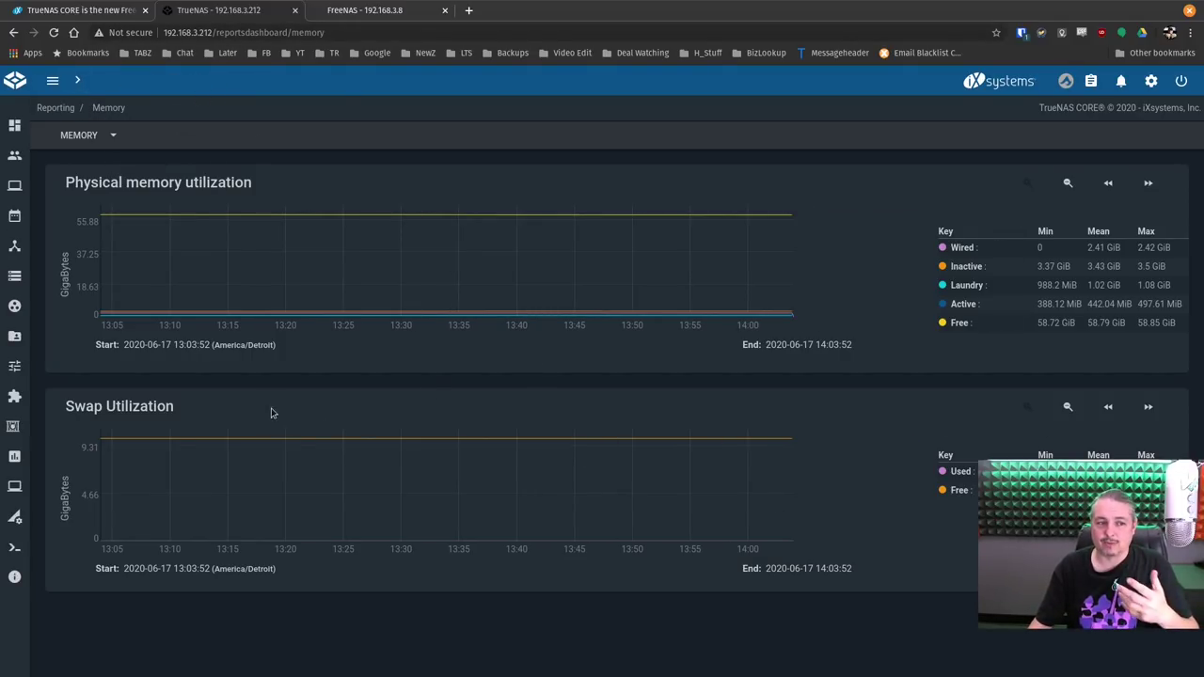
left_click(77, 80)
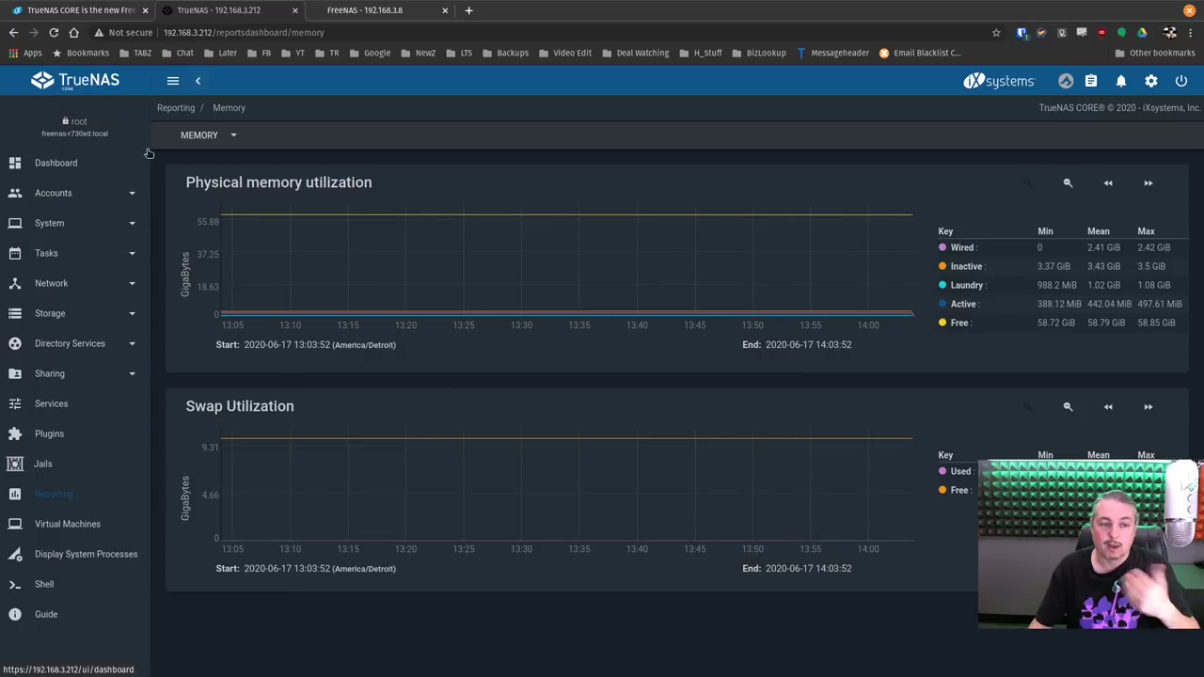
left_click(32, 169)
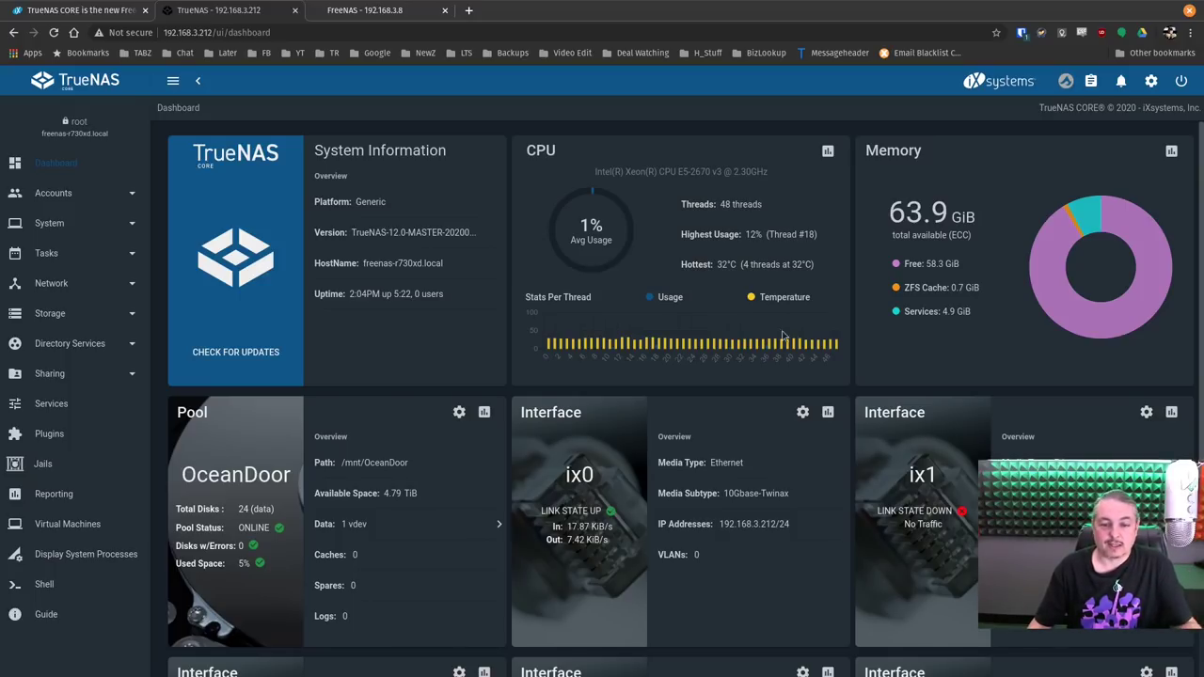
Step: Look over the dashboard's interface cards, examine the CPU report's usage, temperature and system load graphs, and return to the dashboard
scroll(729, 513, "down", 4)
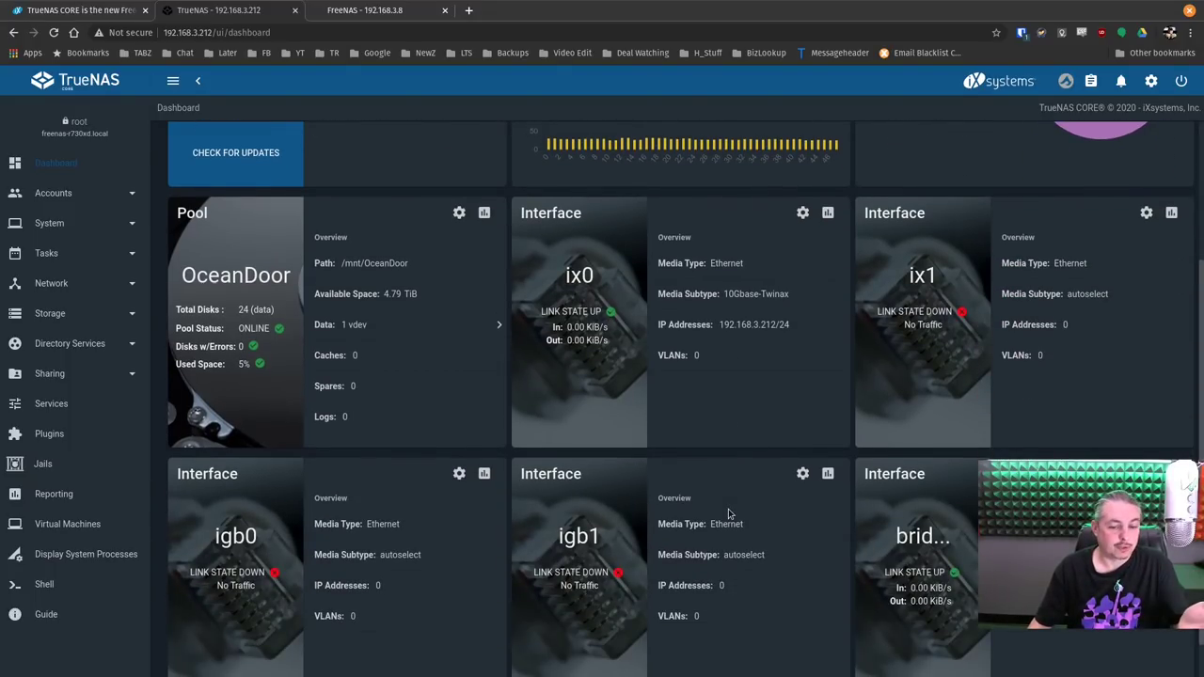
scroll(437, 410, "up", 4)
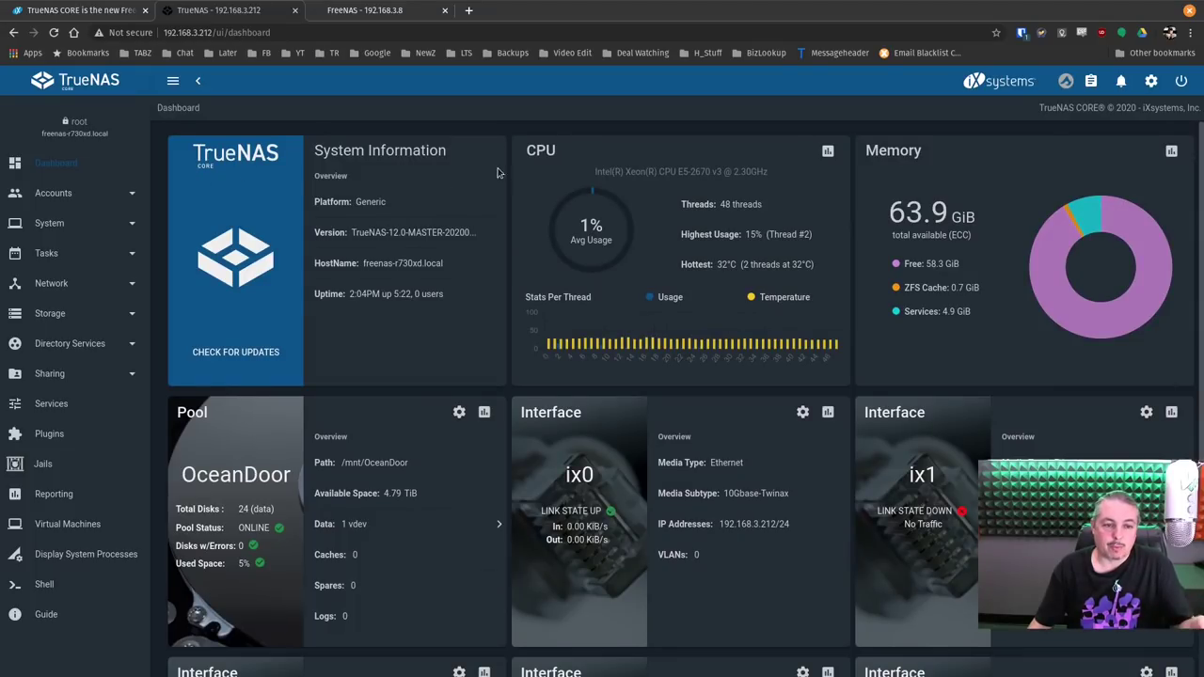
left_click(828, 152)
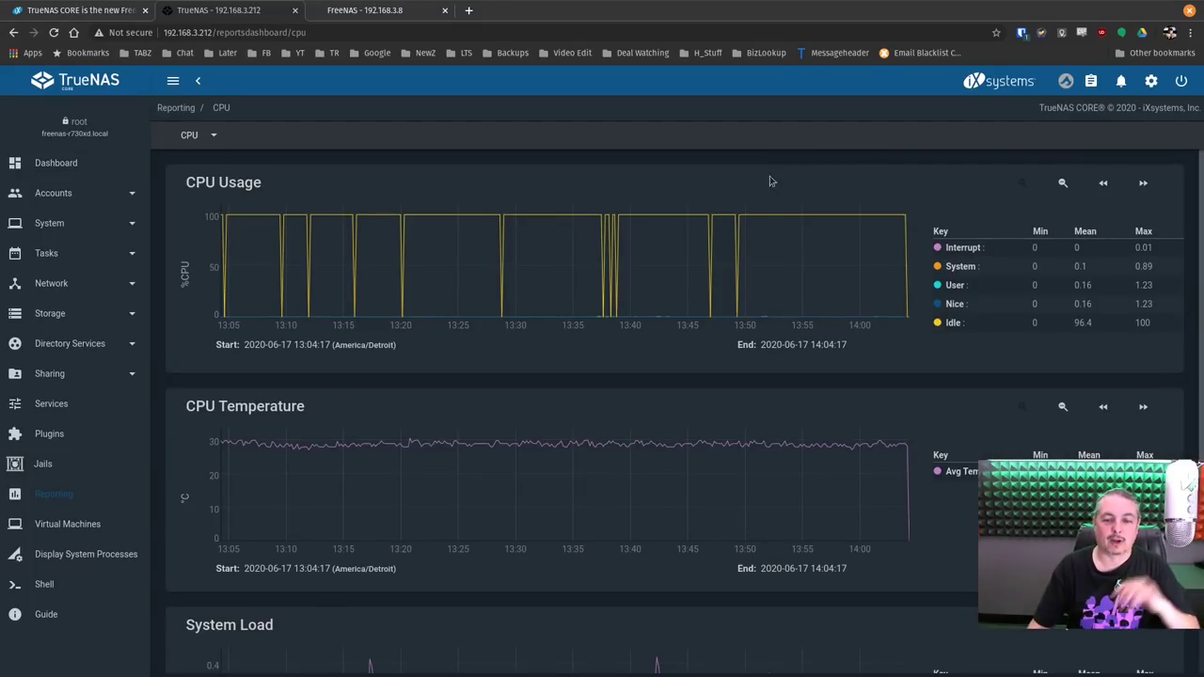
scroll(546, 305, "down", 3)
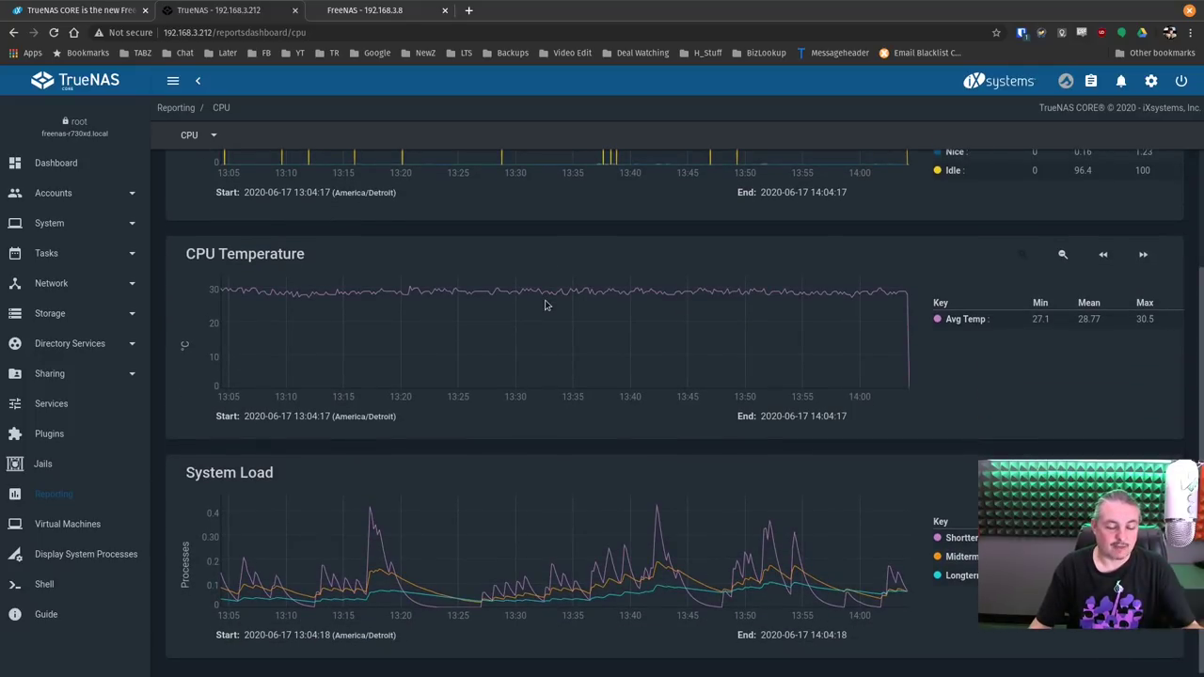
scroll(545, 305, "up", 3)
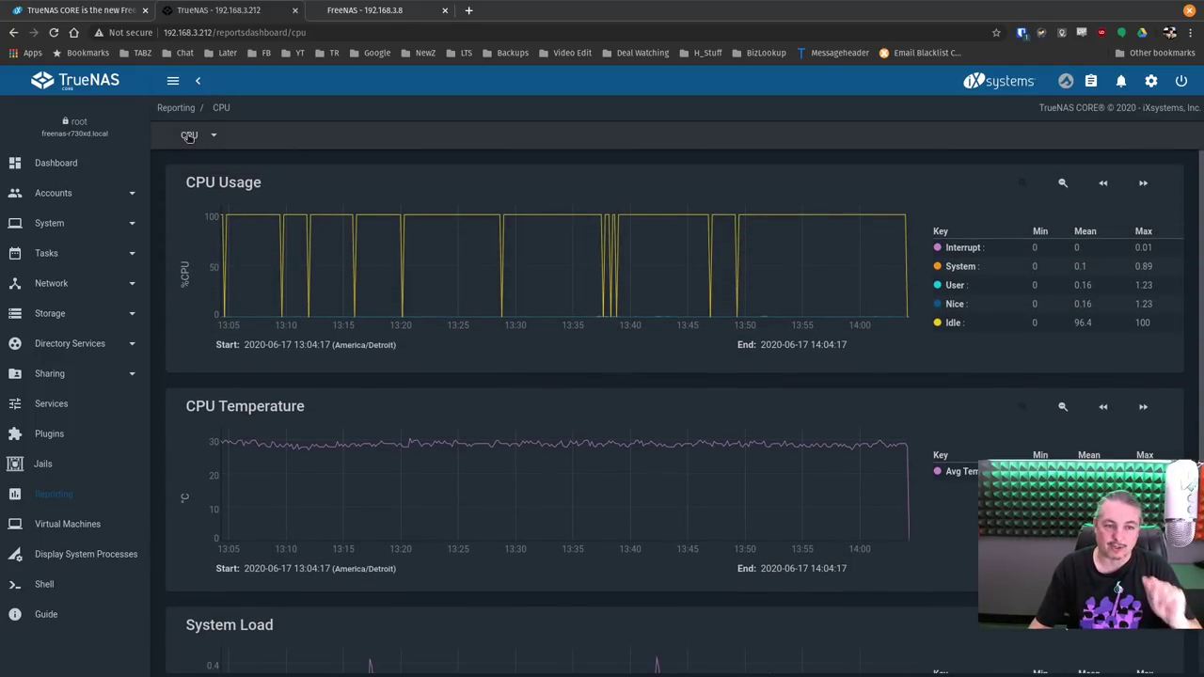
left_click(90, 165)
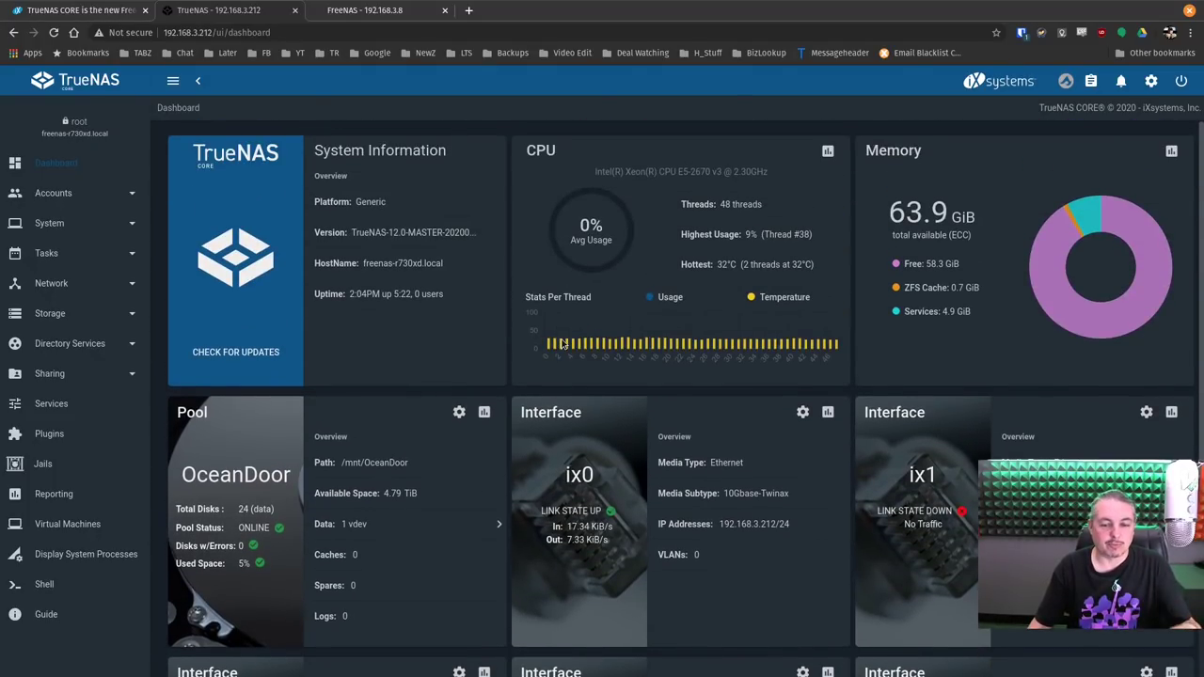
Step: Compare the CPU and system information cards on the TrueNAS CORE 12.0 dashboard with the FreeNAS 11.3 dashboard, and highlight the TrueNAS hostname
mouse_move(623, 318)
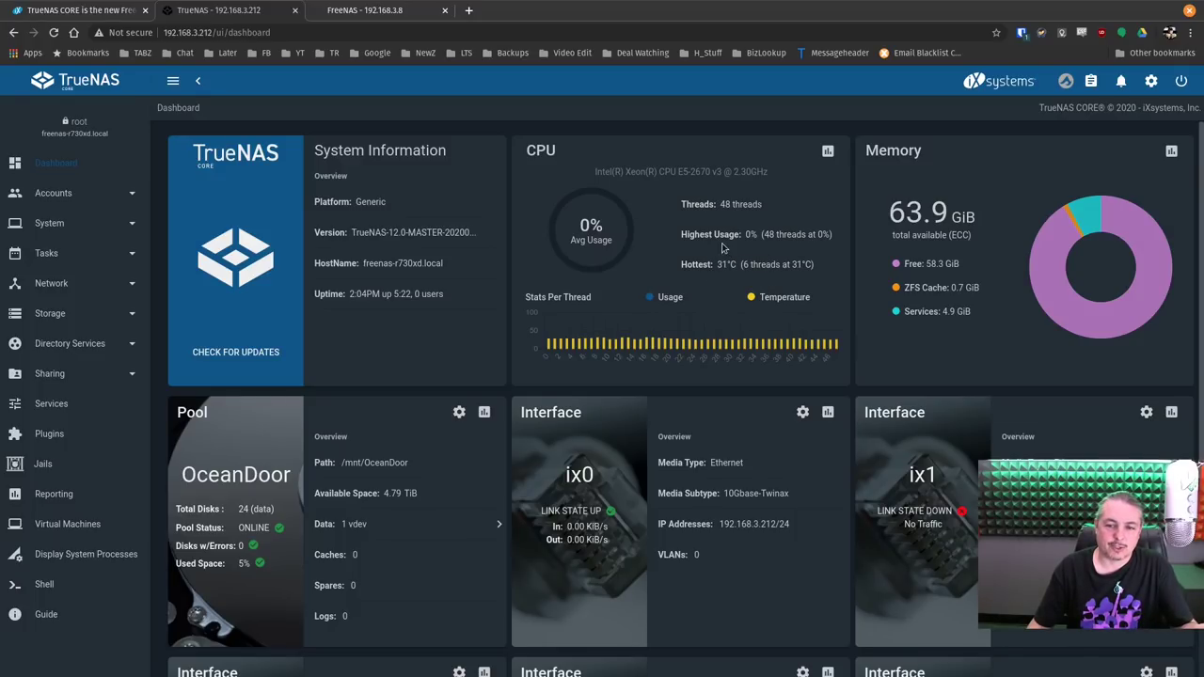
key("ctrl+Tab")
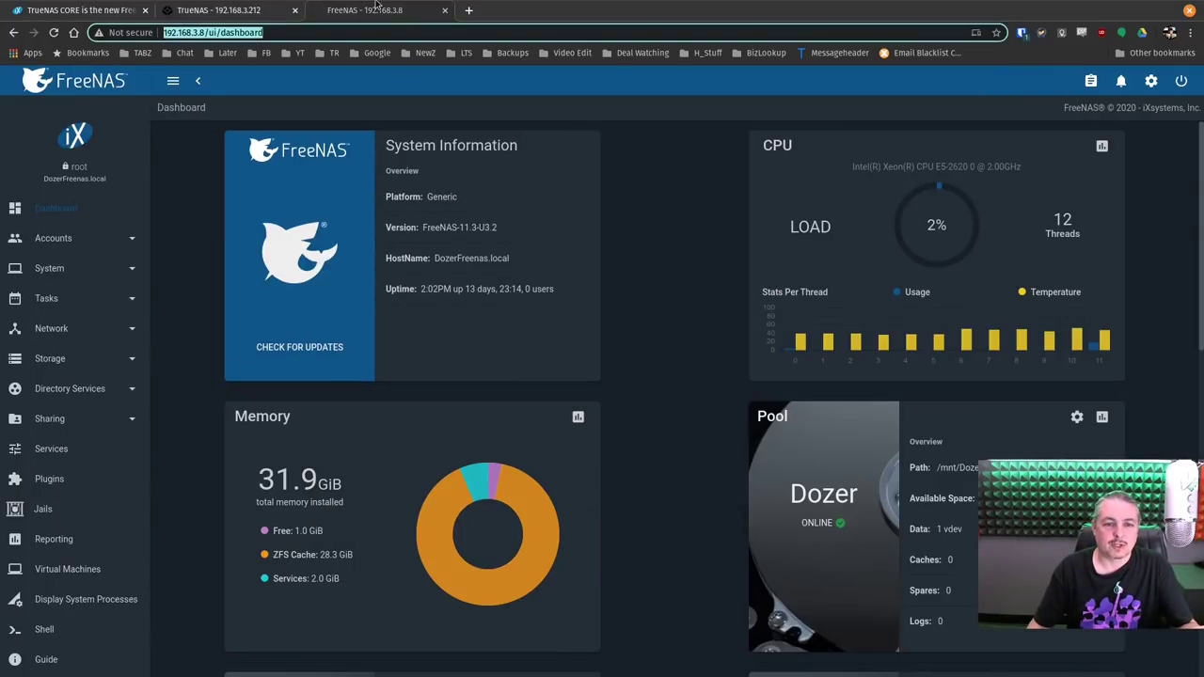
scroll(645, 230, "down", 3)
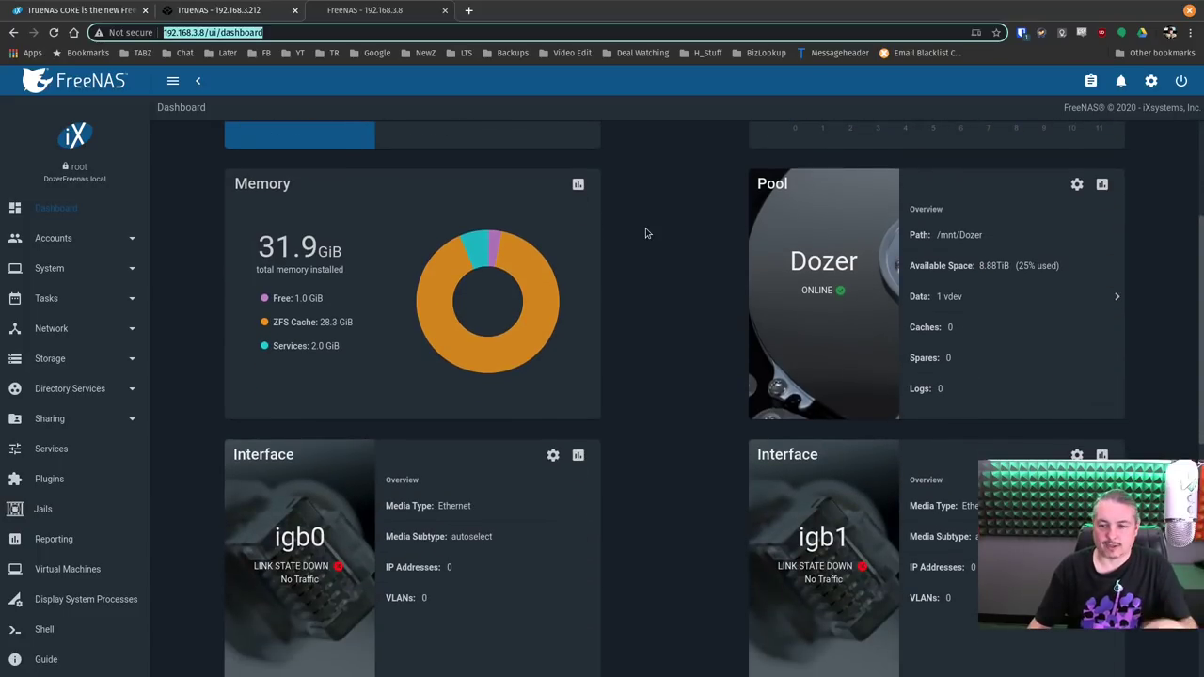
scroll(645, 230, "up", 3)
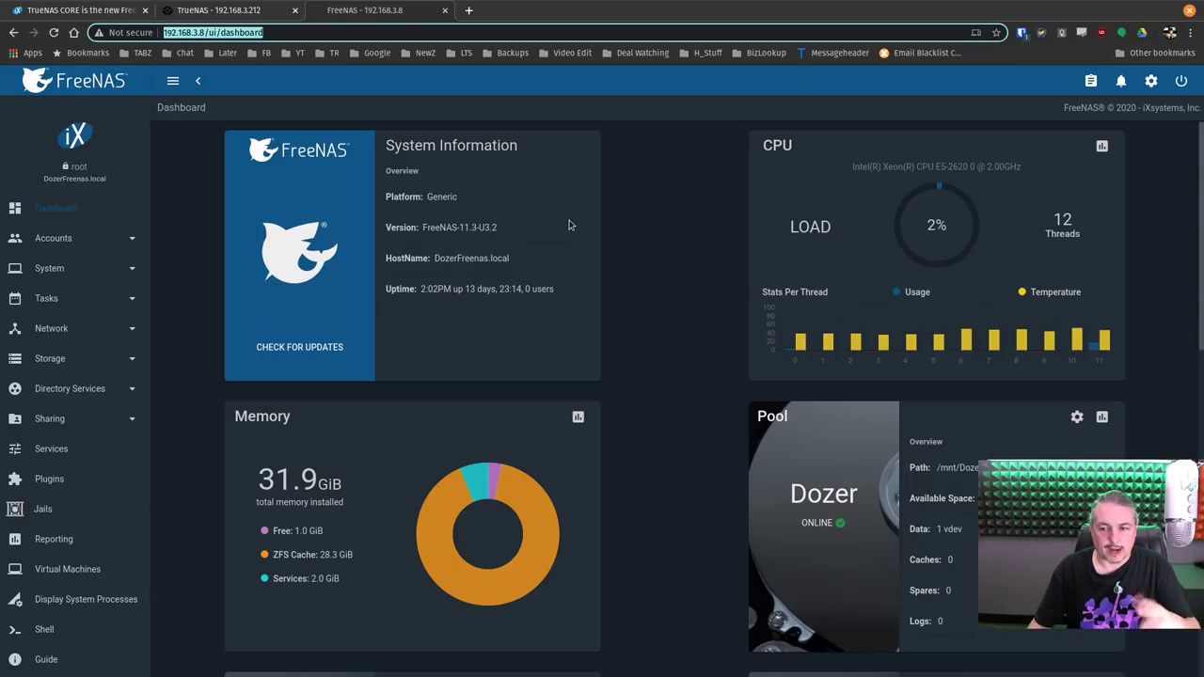
scroll(573, 222, "down", 3)
scroll(573, 222, "up", 3)
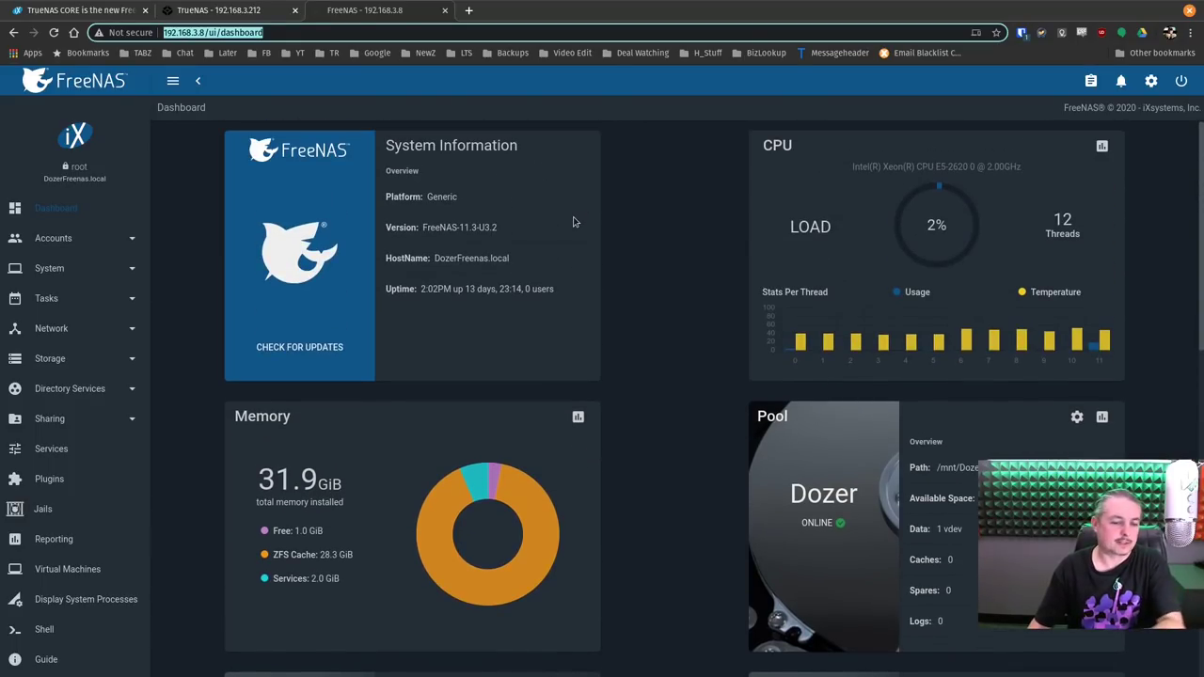
key("ctrl+shift+Tab")
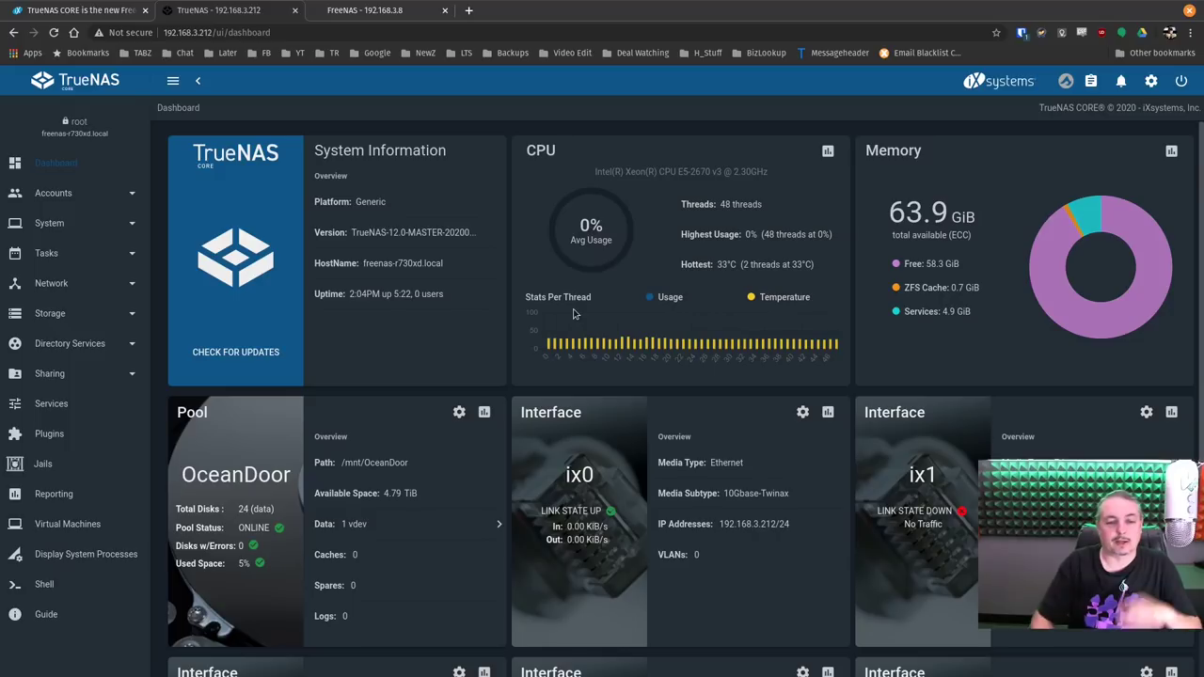
triple_click(398, 263)
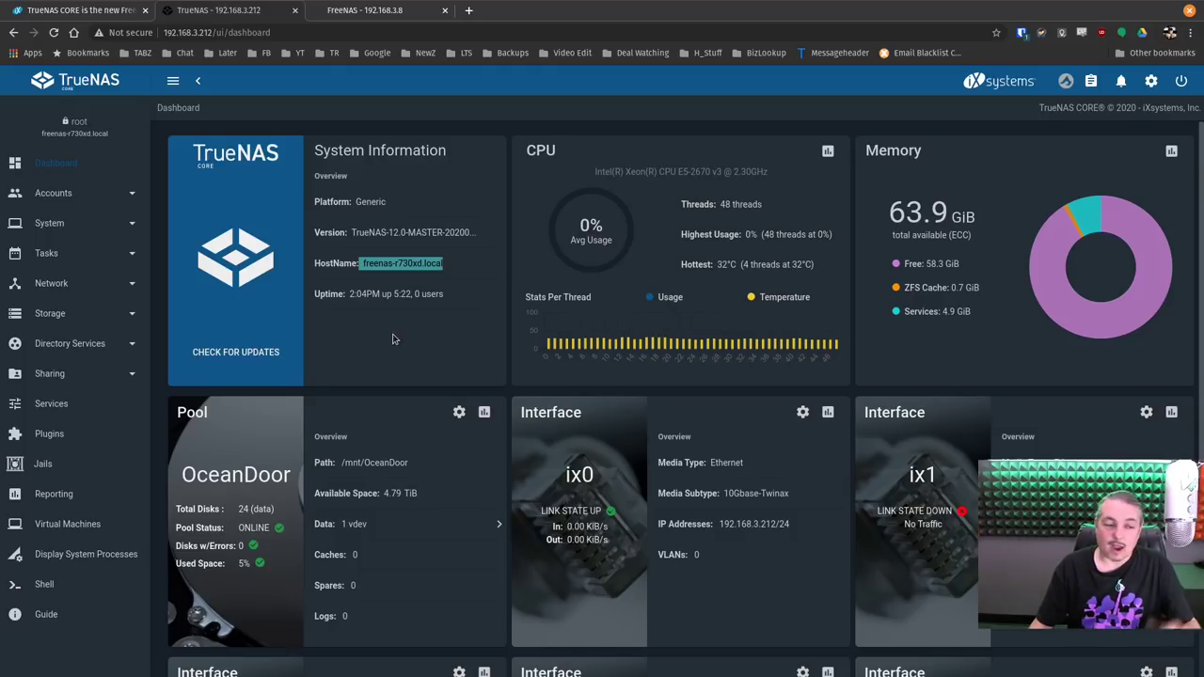
Step: View the TrueNAS network summary and the list of network interfaces, and return to the dashboard
left_click(82, 289)
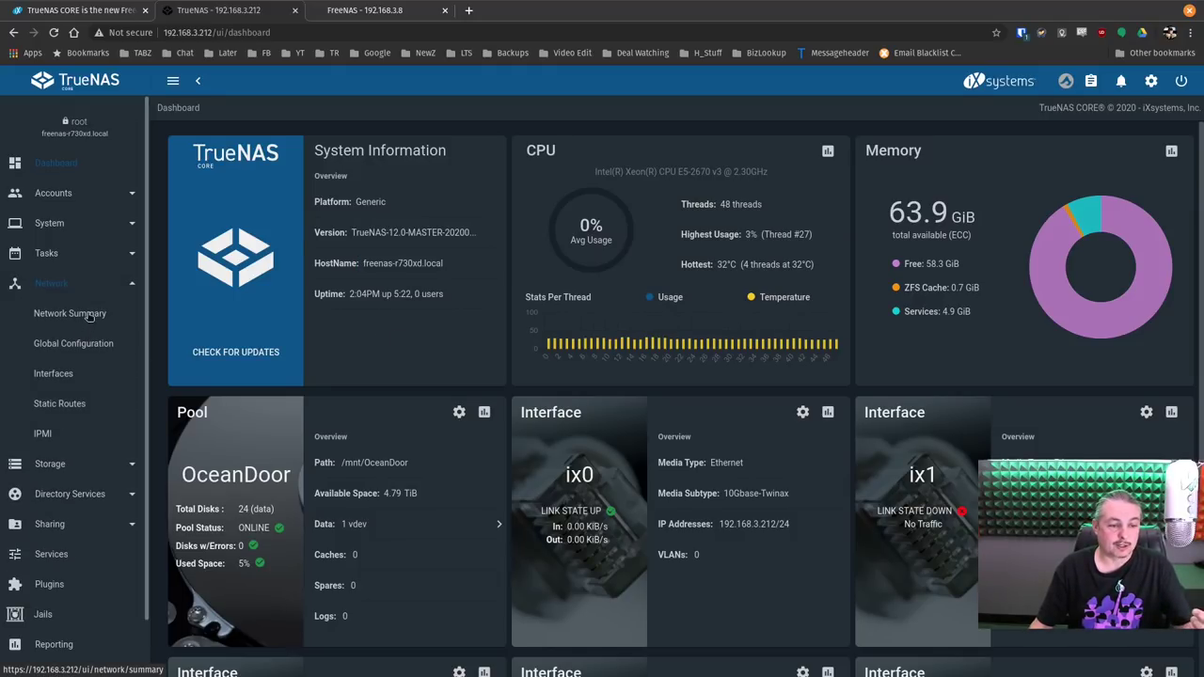
left_click(83, 315)
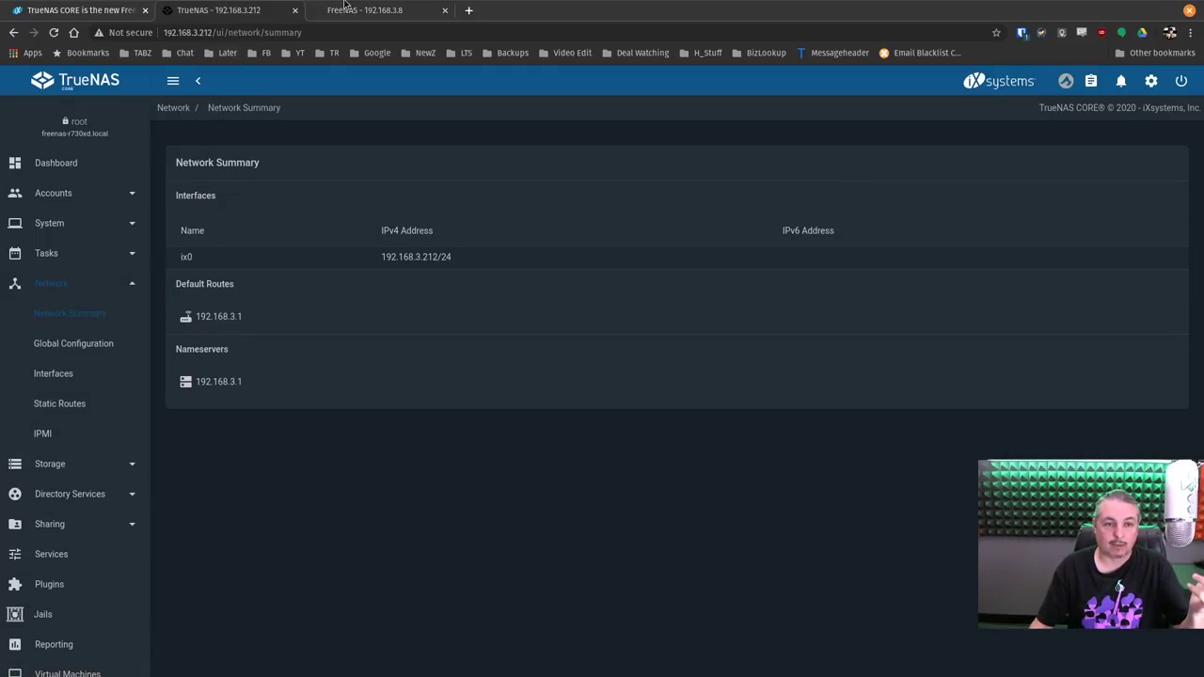
left_click(66, 375)
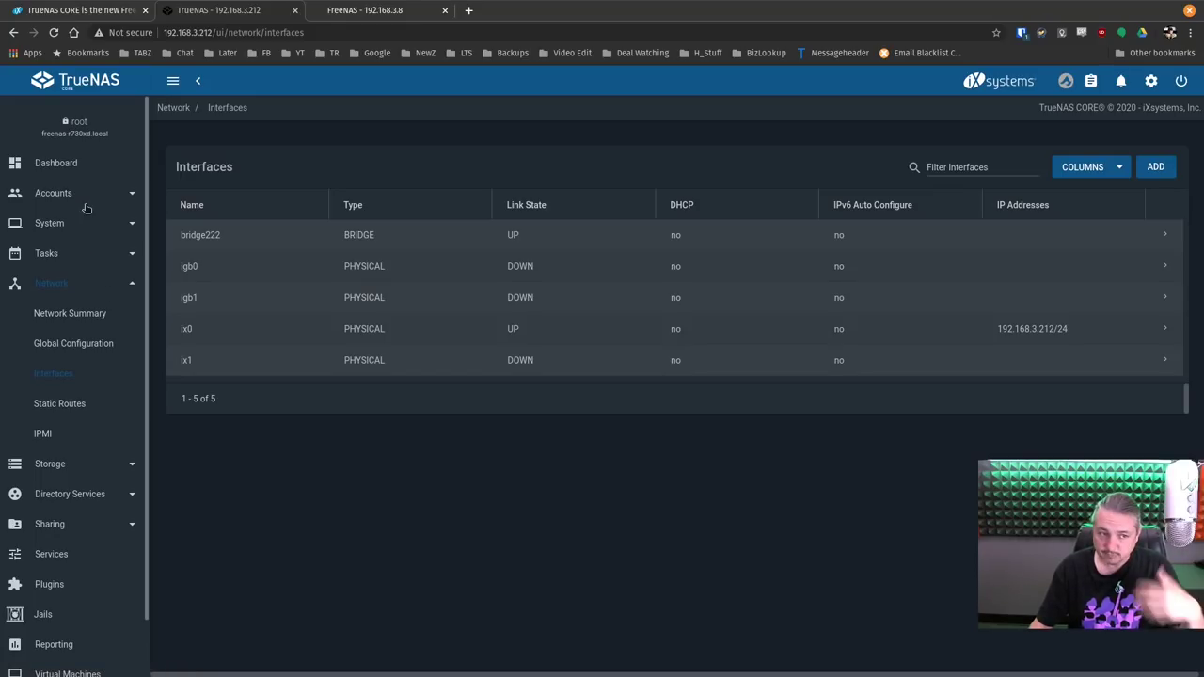
left_click(68, 160)
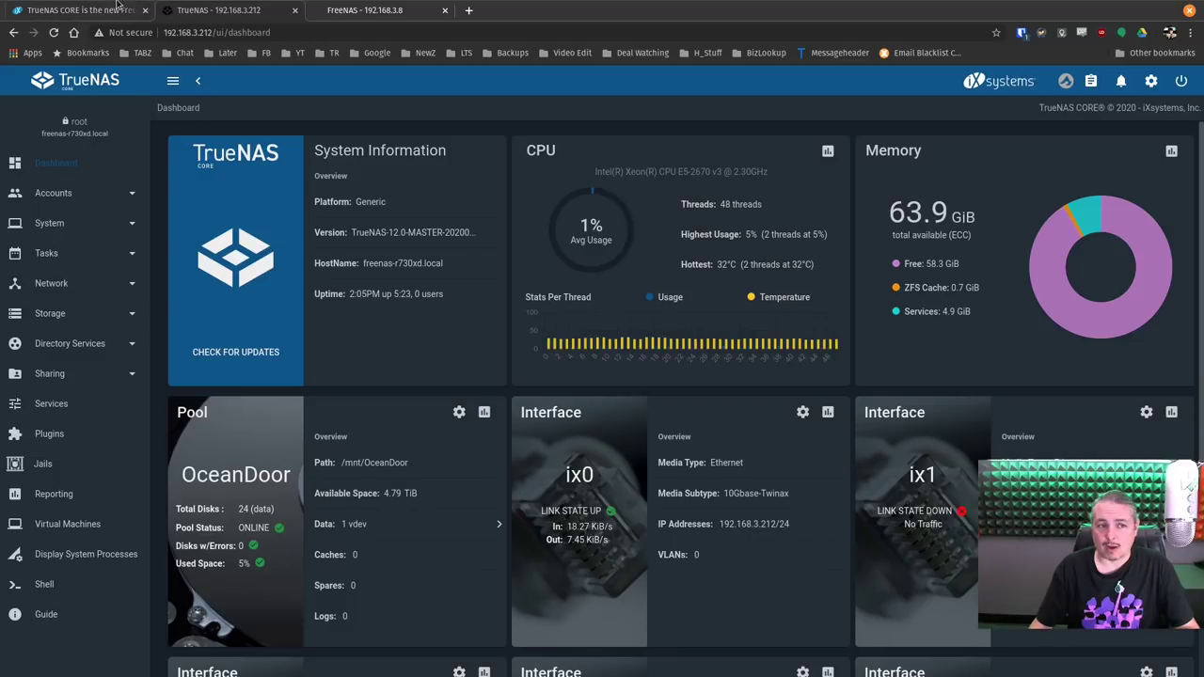
Step: Review the feature comparison table in the iXsystems TrueNAS CORE blog post and open its linked WireGuard guide
left_click(113, 10)
scroll(400, 273, "up", 2)
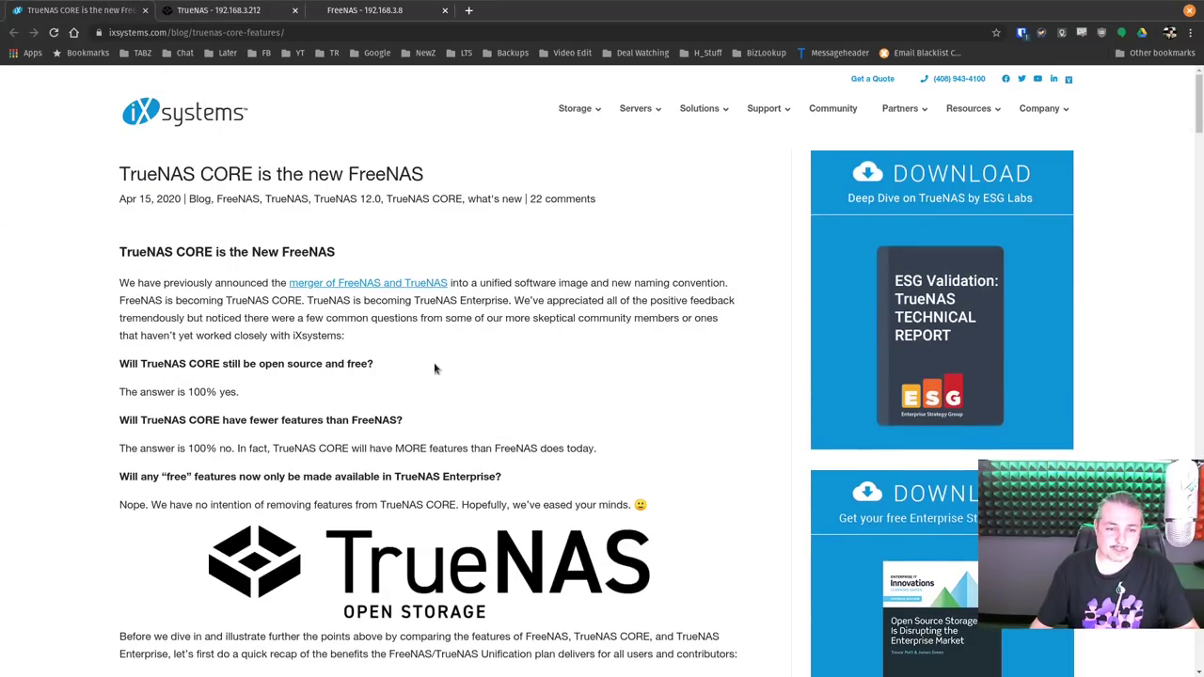
scroll(437, 370, "down", 10)
scroll(398, 457, "down", 5)
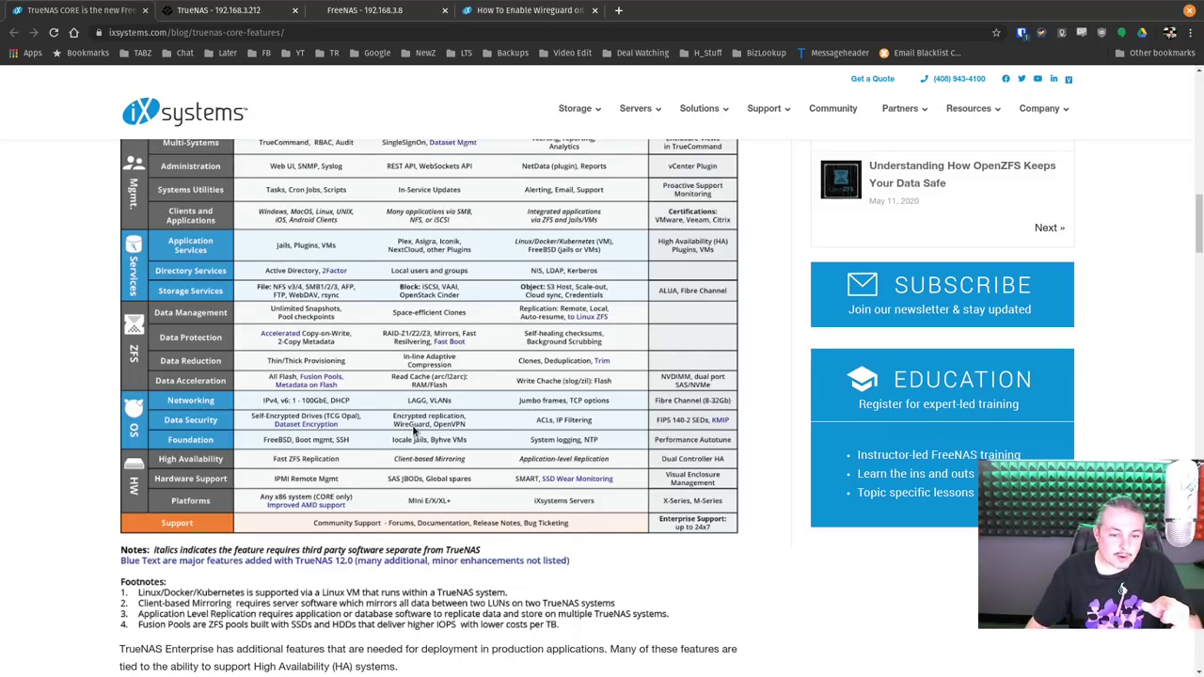
left_click(523, 9)
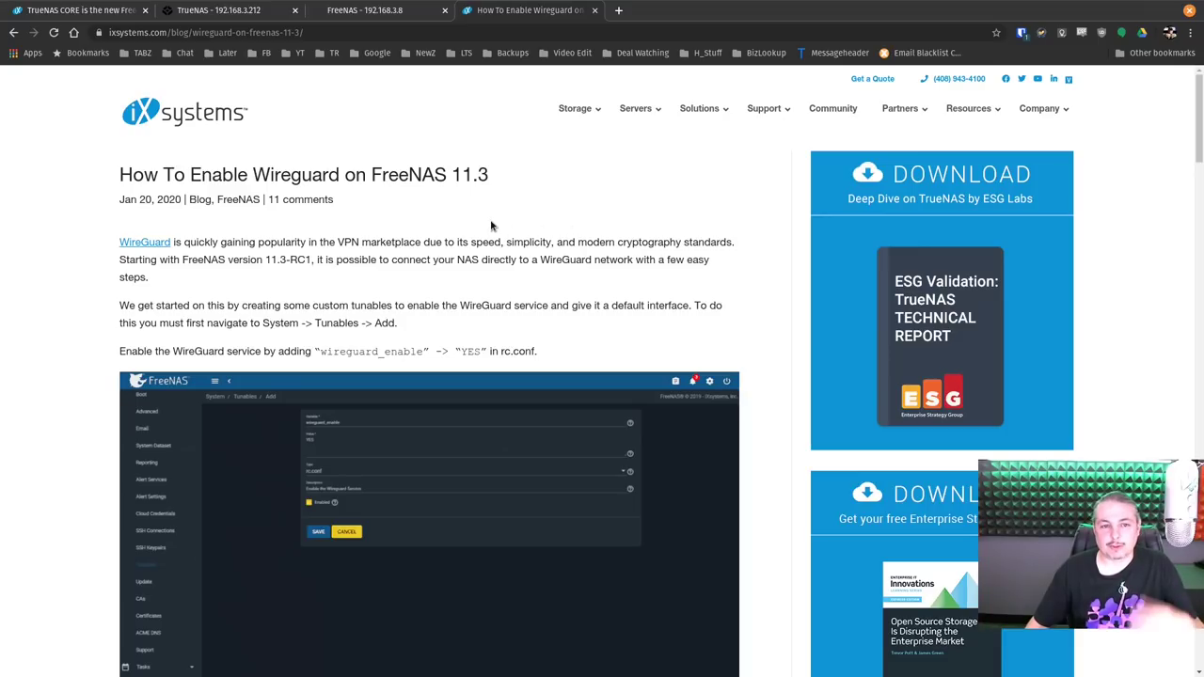
Step: Read through the guide on enabling WireGuard on FreeNAS 11.3, covering the tunables, the post-init script and the wg0 configuration
scroll(489, 221, "down", 4)
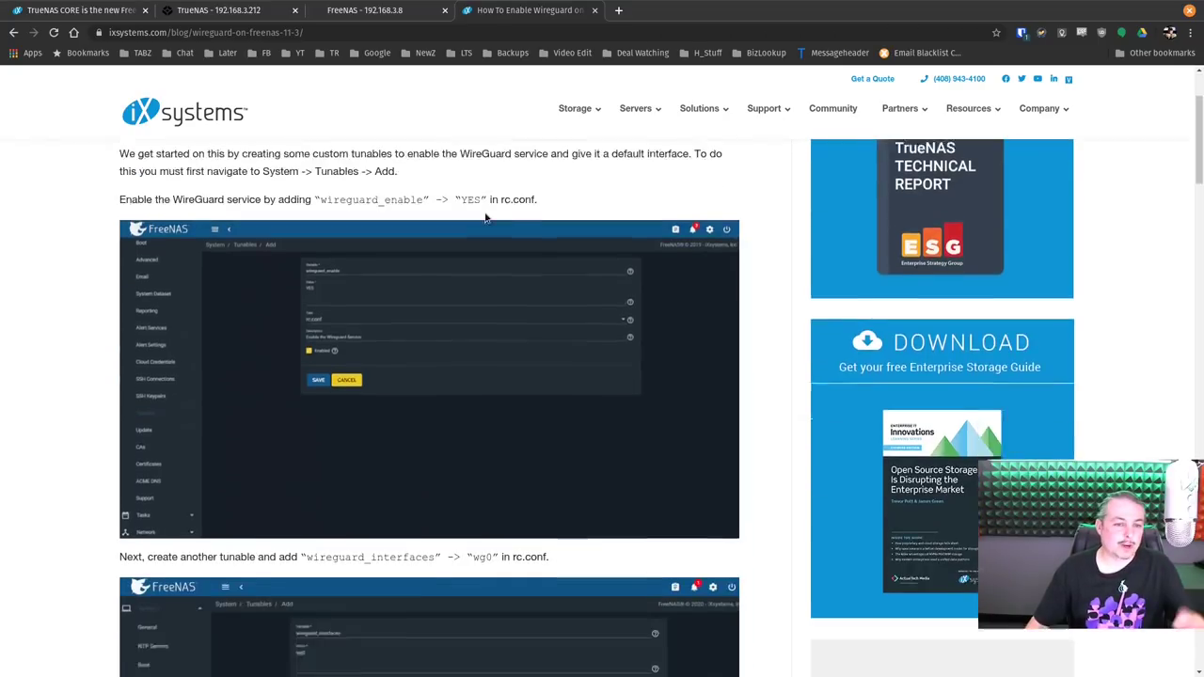
scroll(485, 218, "up", 4)
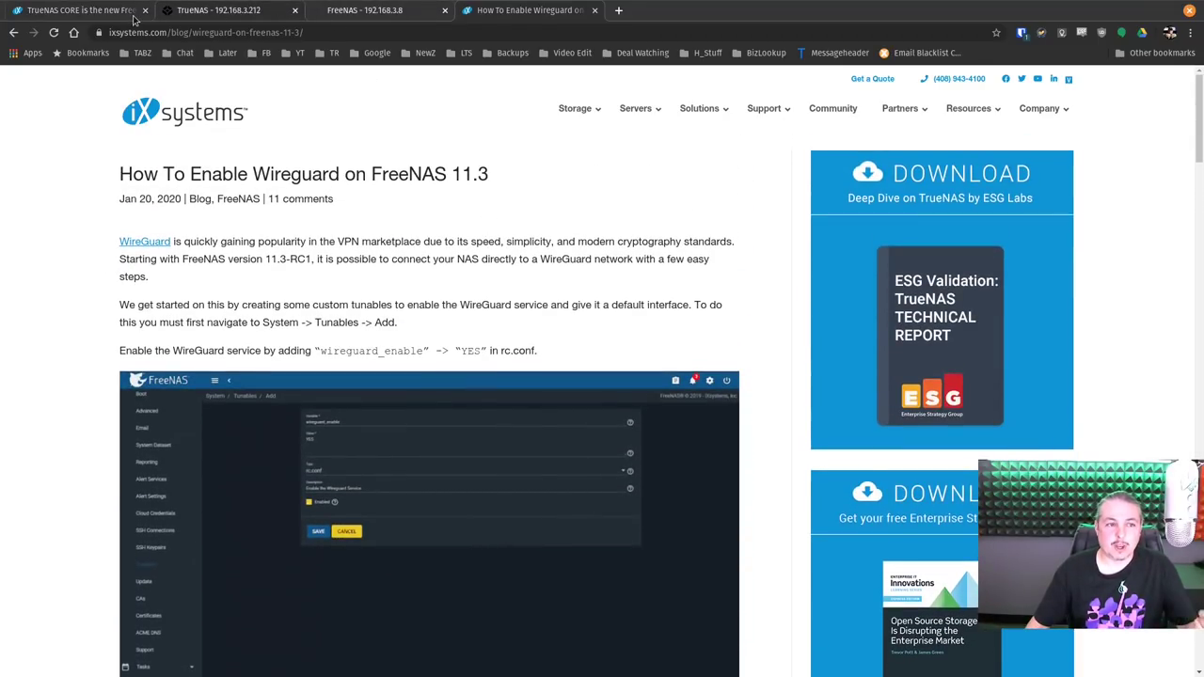
scroll(489, 307, "down", 5)
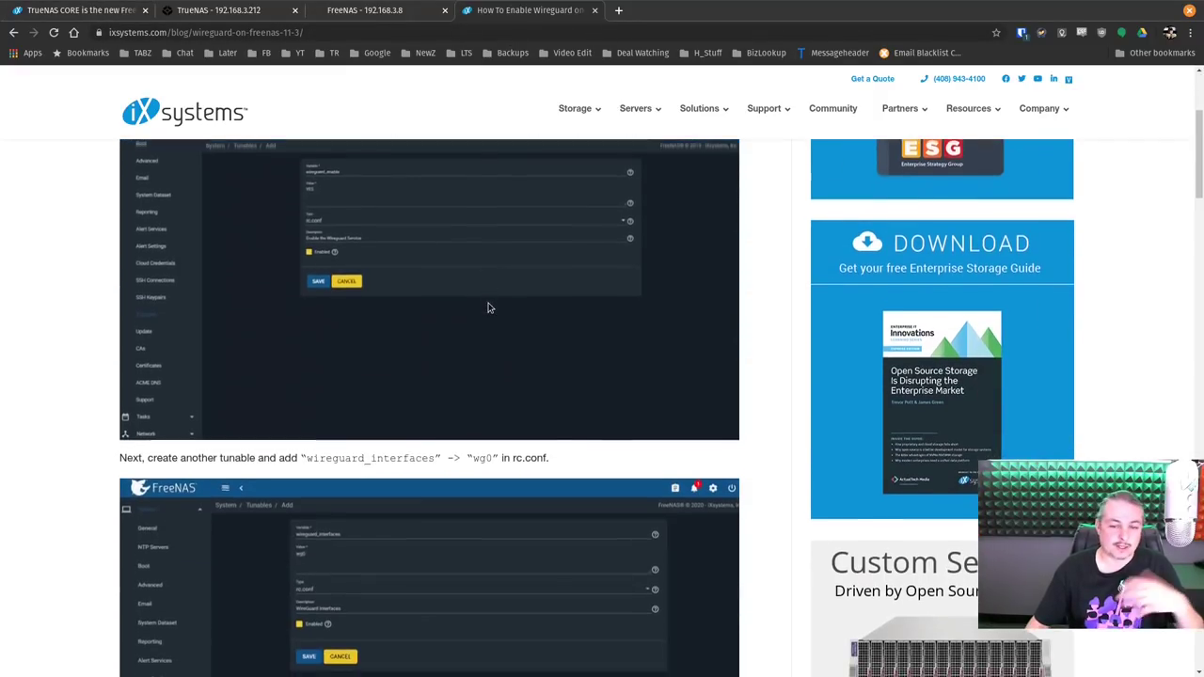
scroll(488, 307, "down", 7)
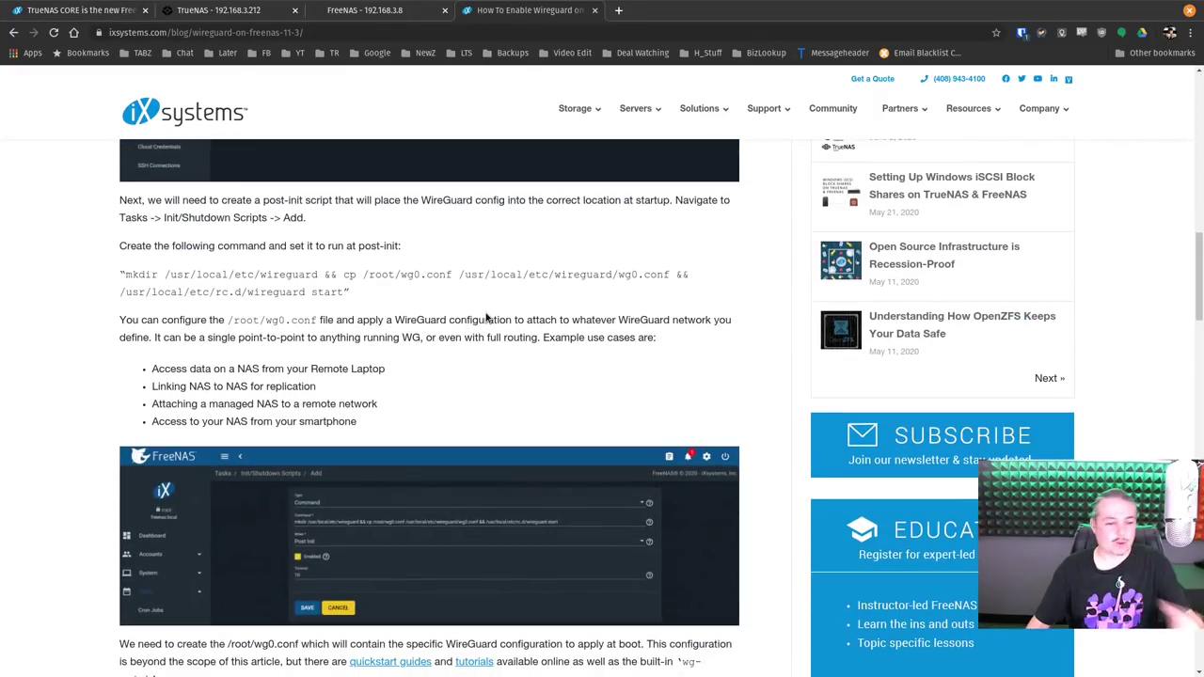
scroll(485, 312, "down", 1)
scroll(483, 313, "up", 7)
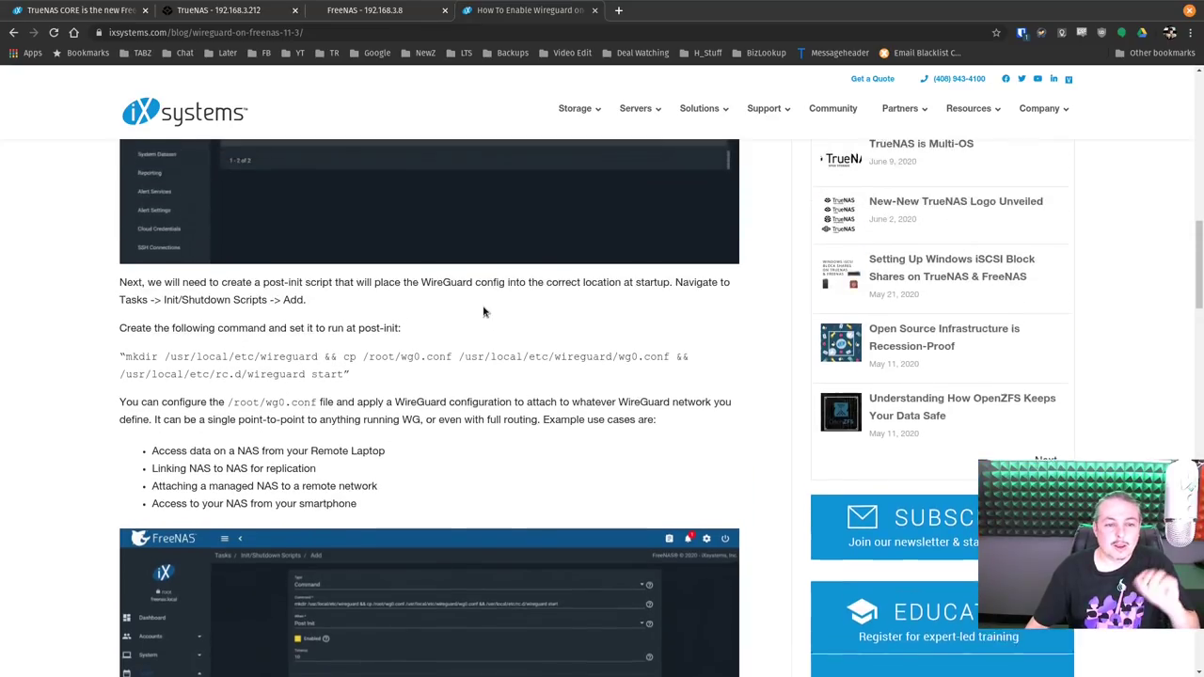
scroll(483, 313, "up", 6)
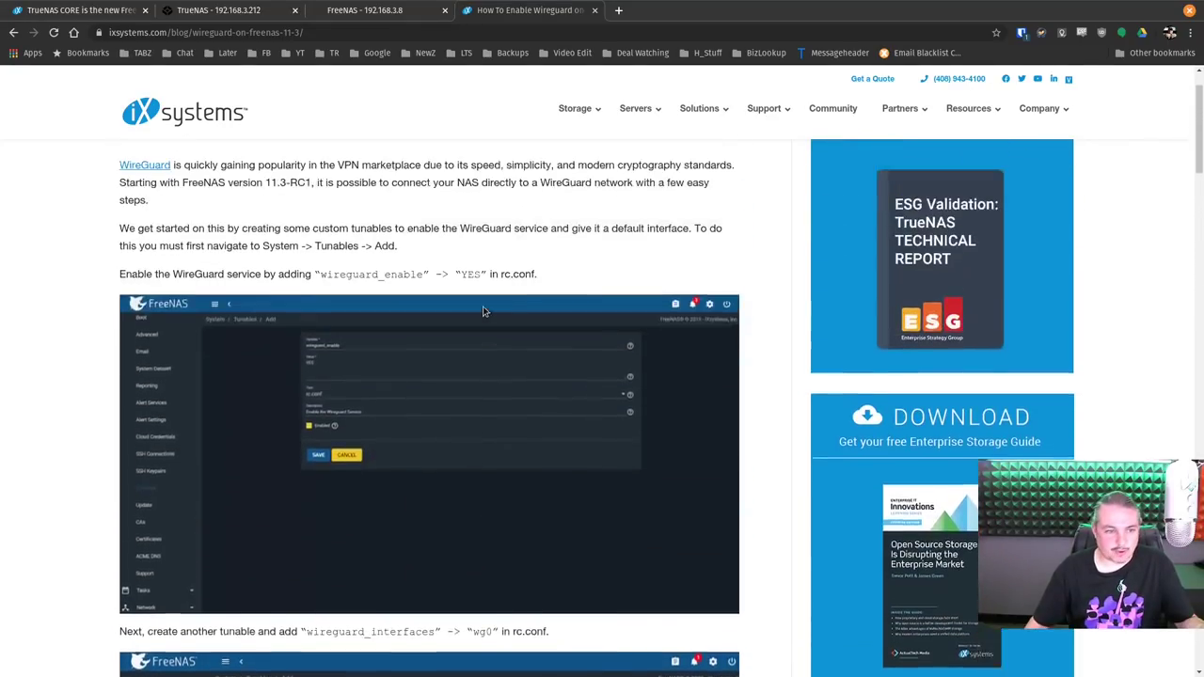
scroll(504, 528, "down", 13)
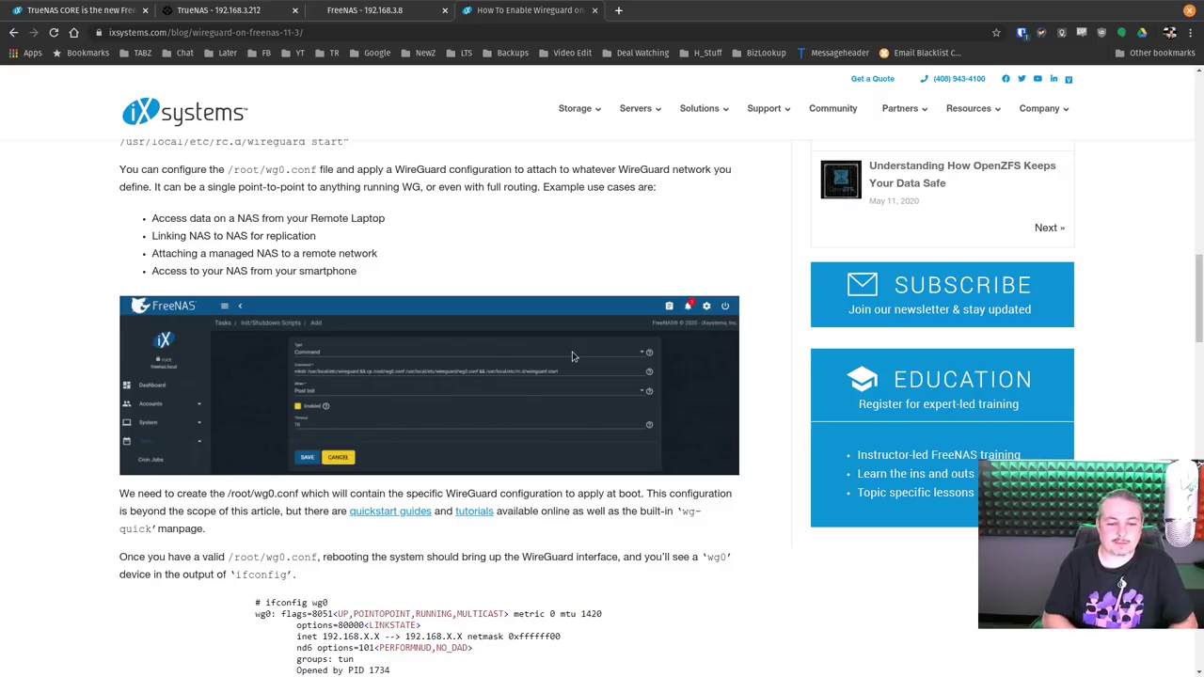
scroll(572, 357, "down", 5)
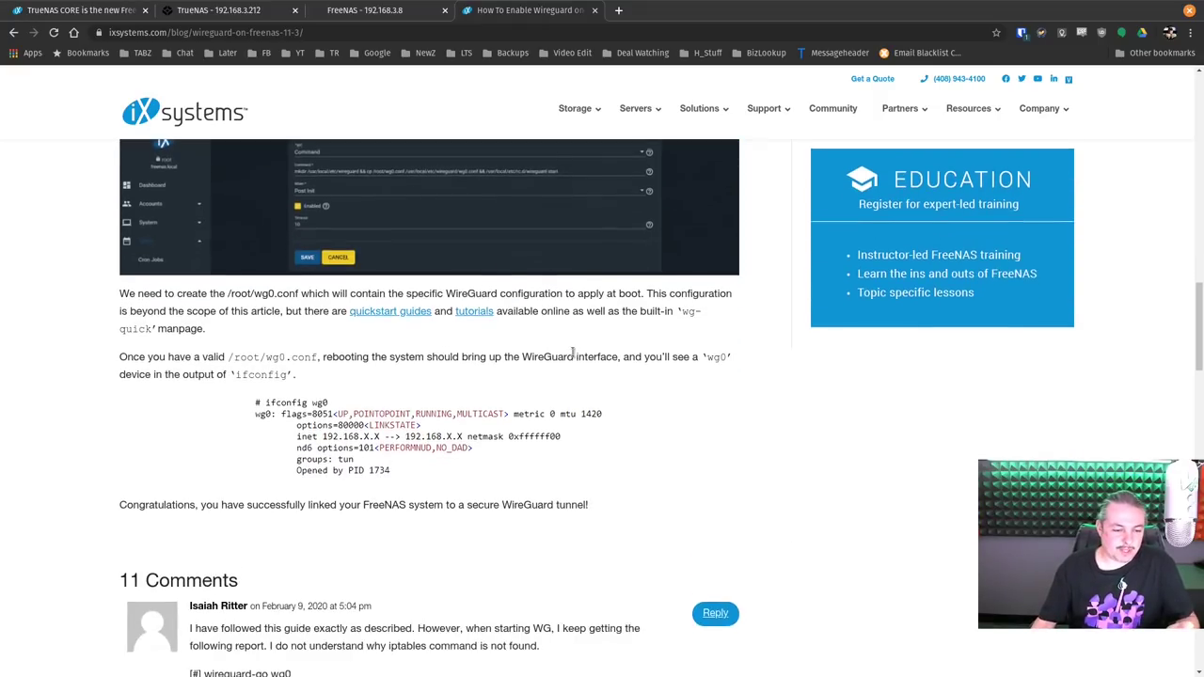
scroll(572, 356, "up", 15)
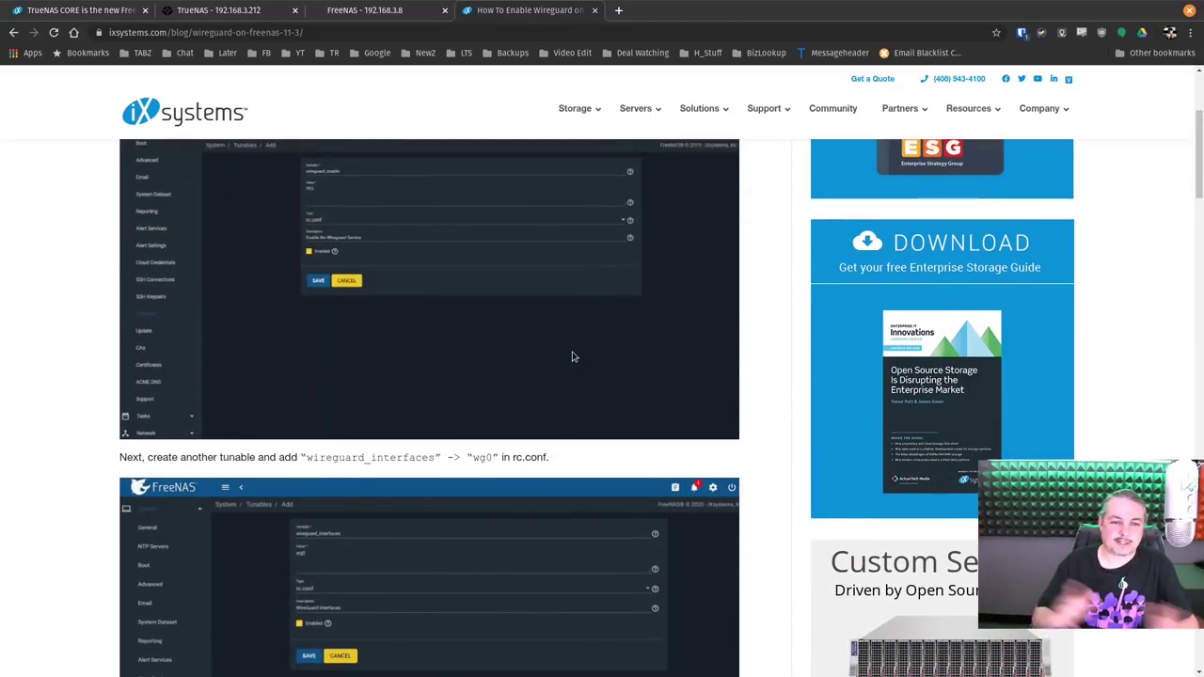
scroll(573, 357, "up", 3)
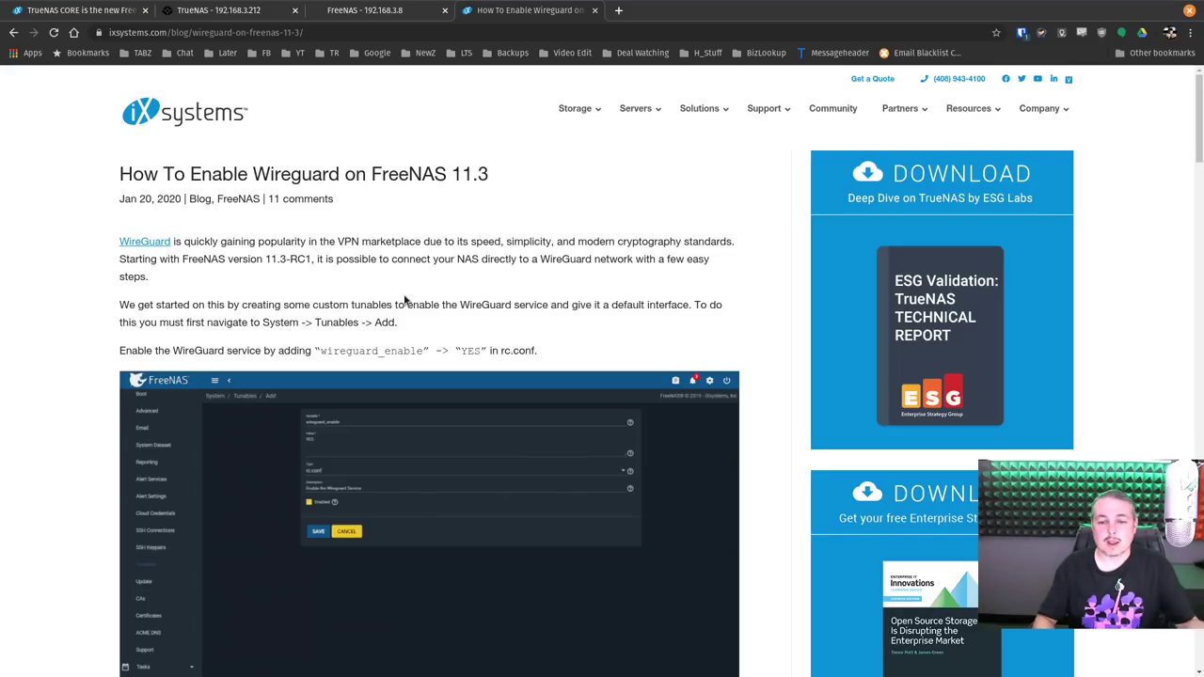
Step: Open the system update page on the TrueNAS server and highlight its current update train
left_click(226, 9)
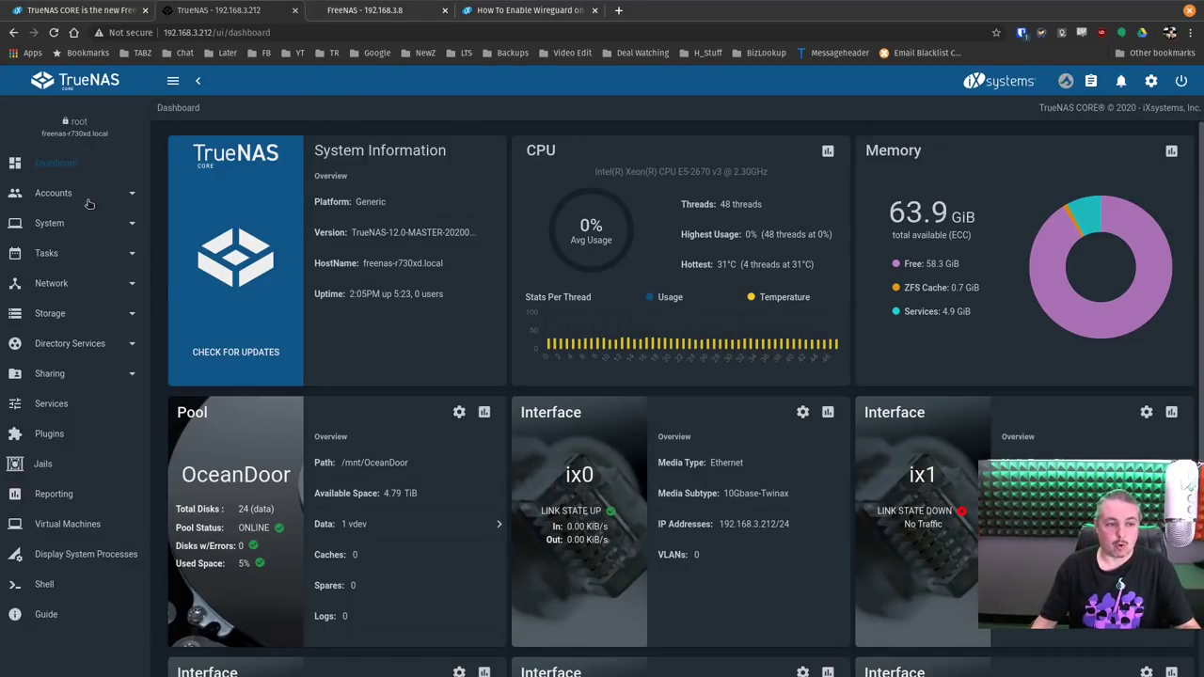
left_click(66, 227)
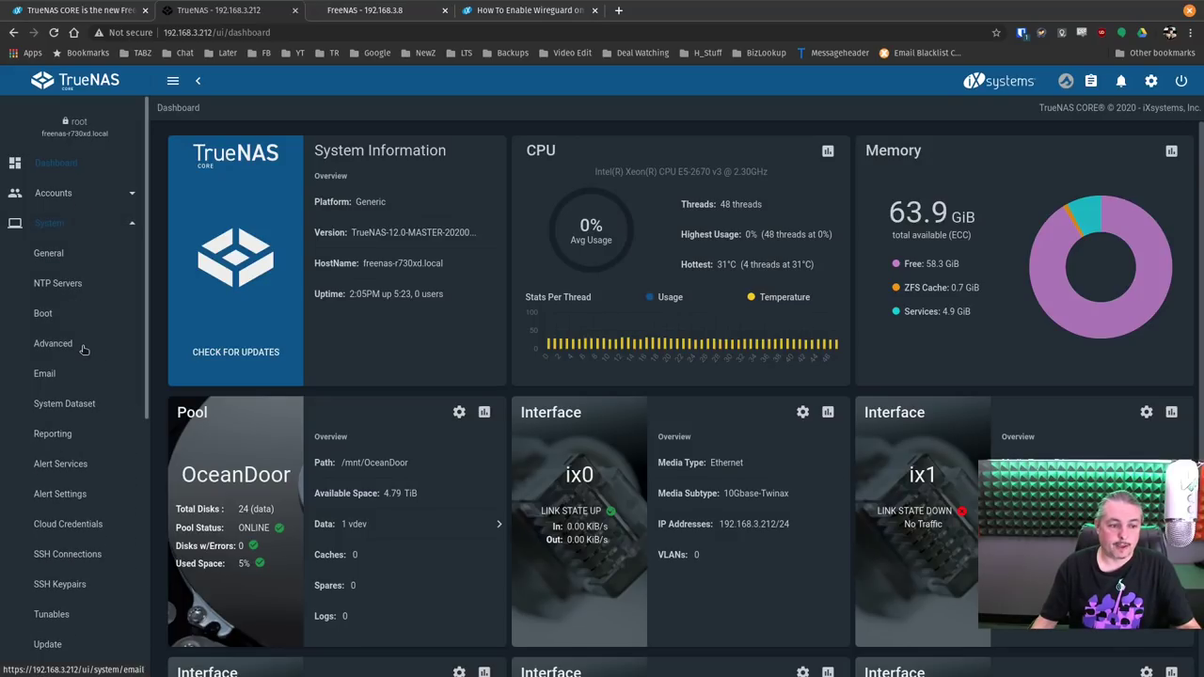
left_click(47, 645)
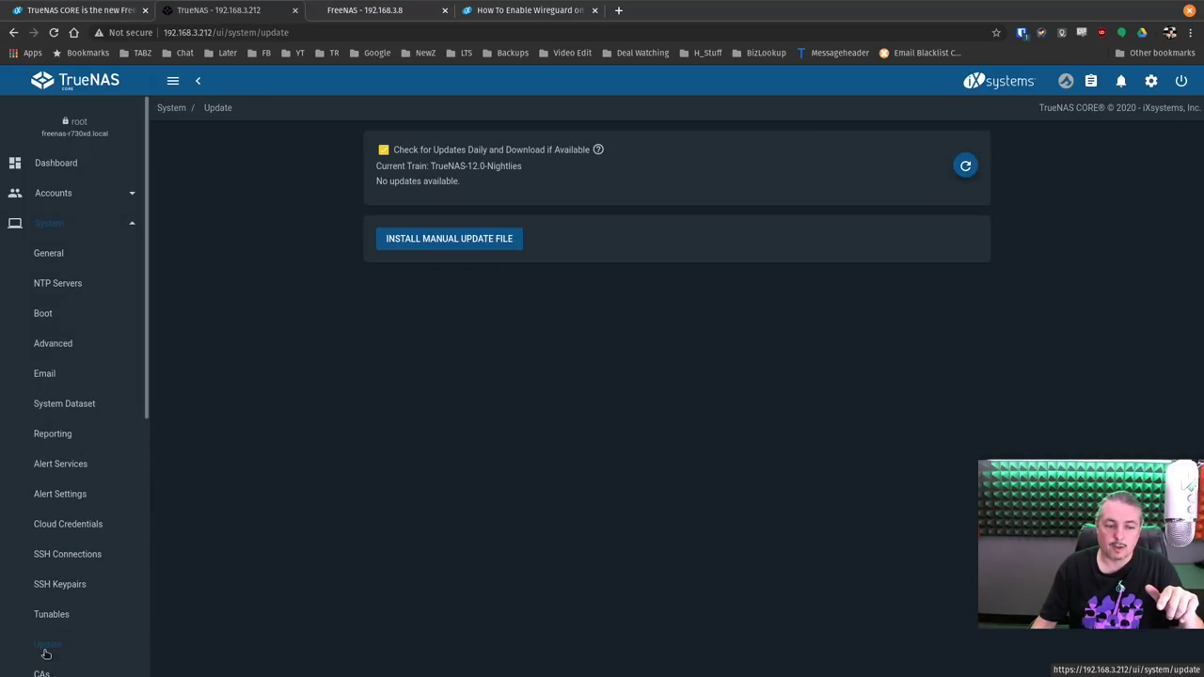
triple_click(470, 166)
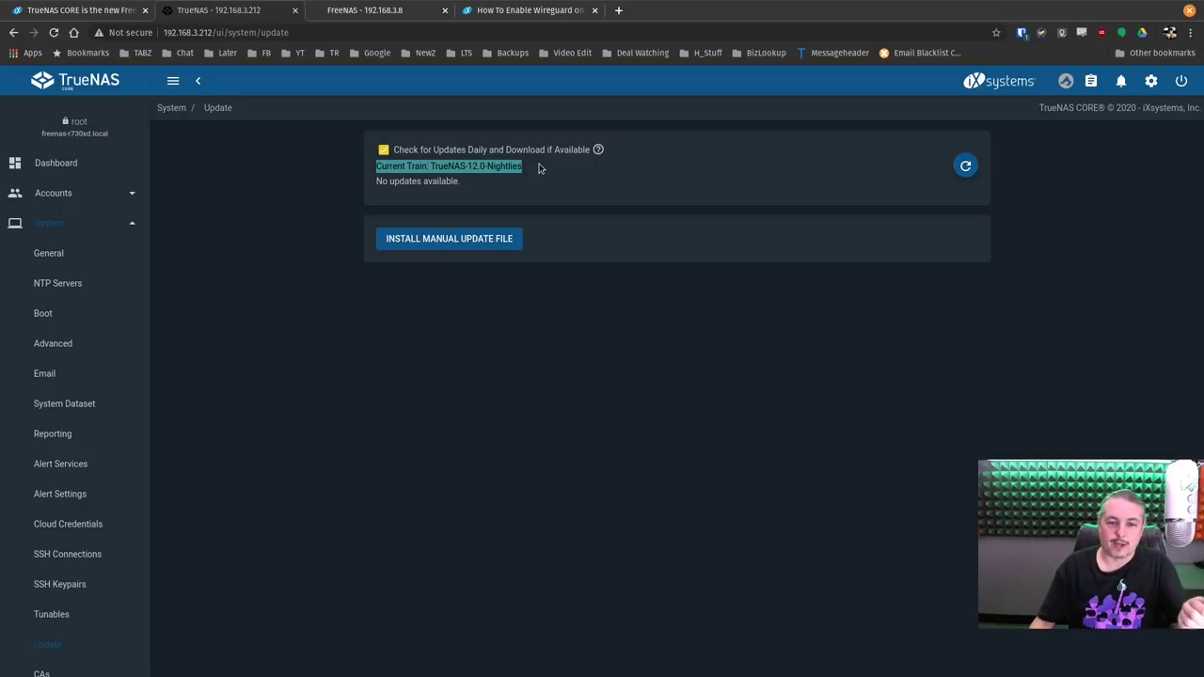
Step: Open the system update page on the FreeNAS 11.3 server and examine the available update trains without changing the selection
left_click(348, 10)
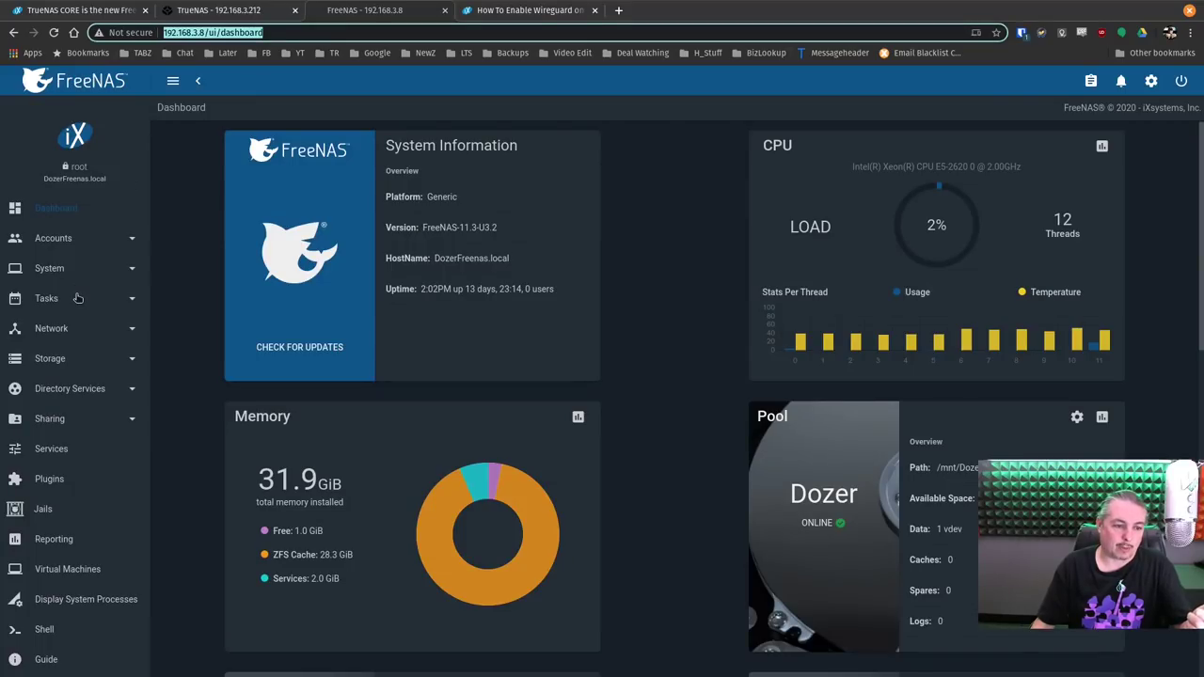
scroll(82, 423, "down", 3)
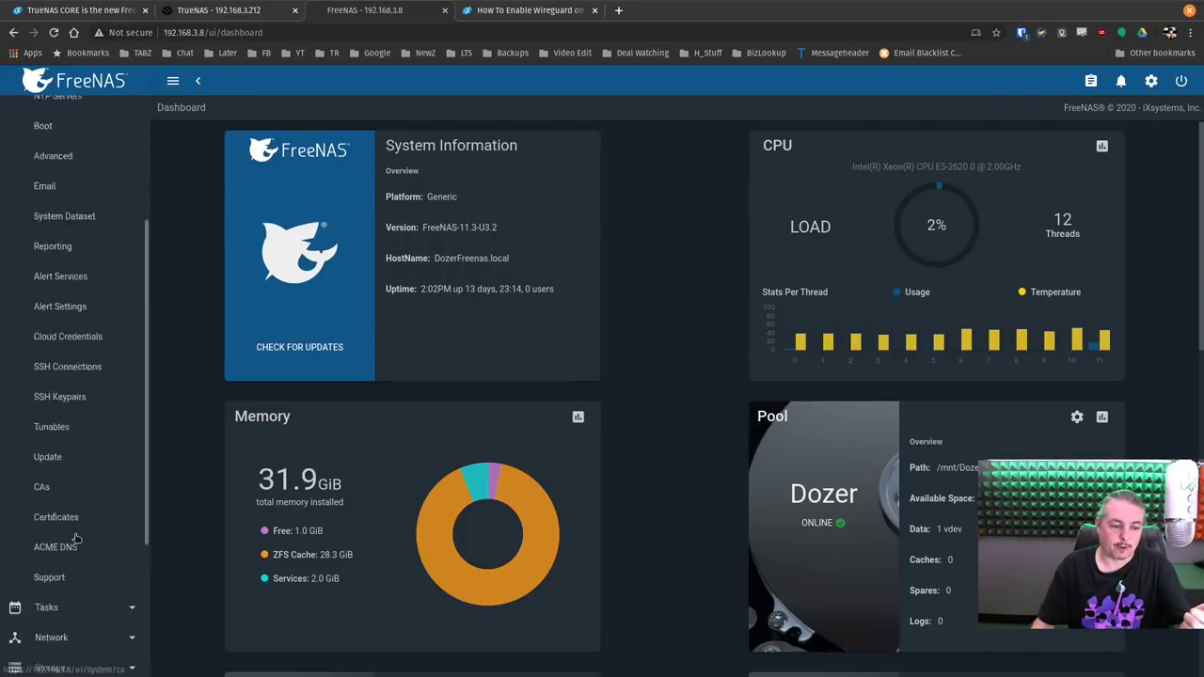
left_click(59, 430)
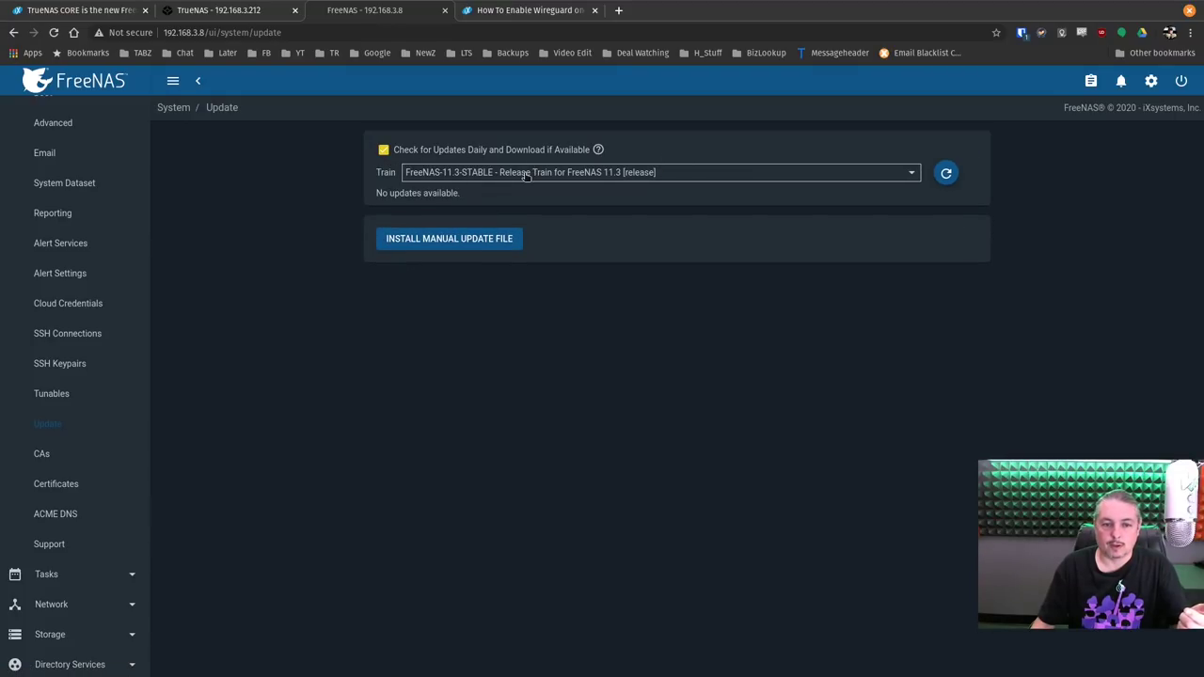
left_click(526, 172)
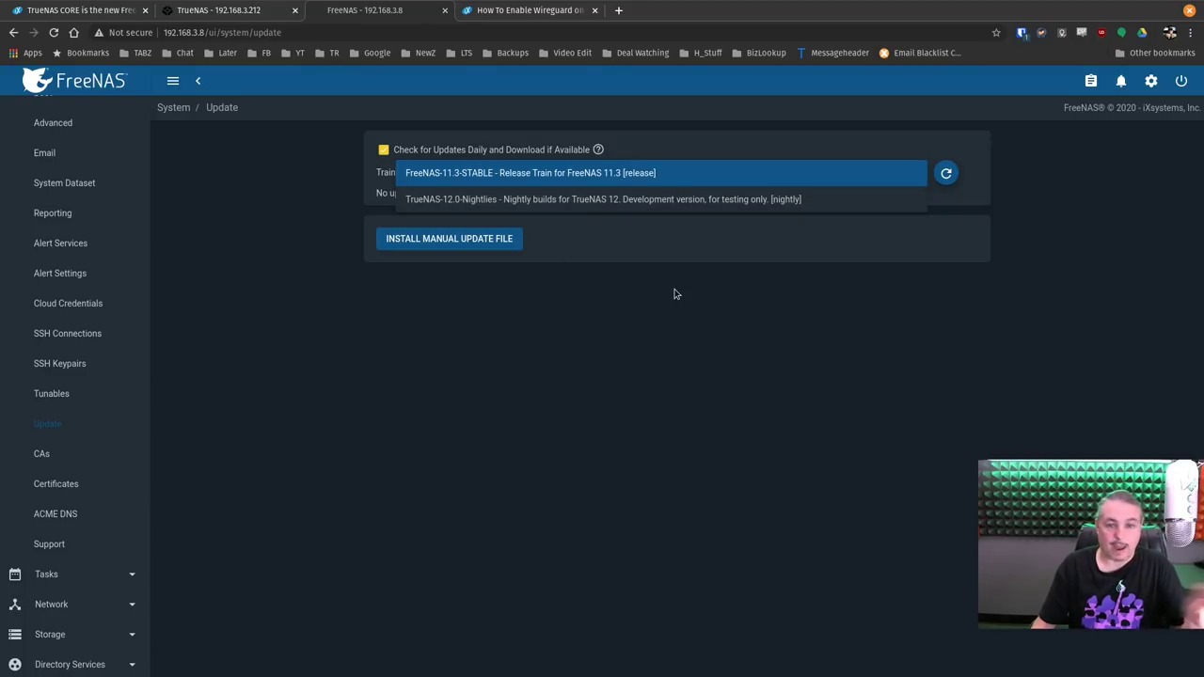
left_click(417, 291)
Step: Return to the TrueNAS server and open its boot environments
left_click(218, 9)
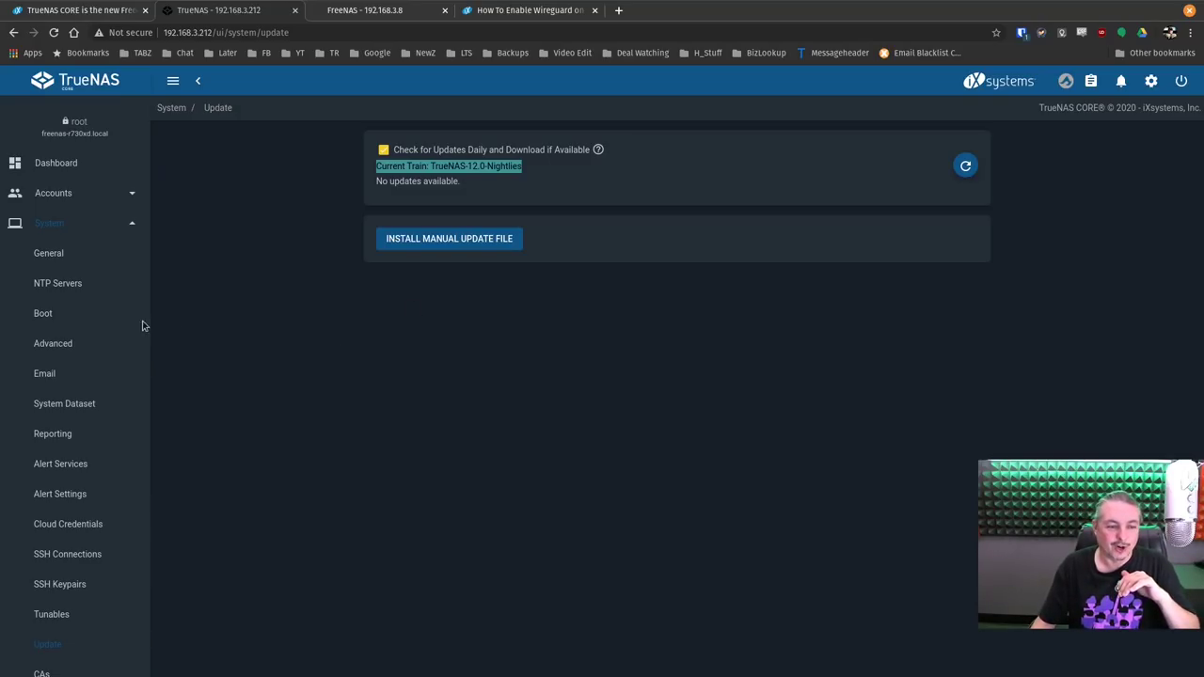
left_click(42, 314)
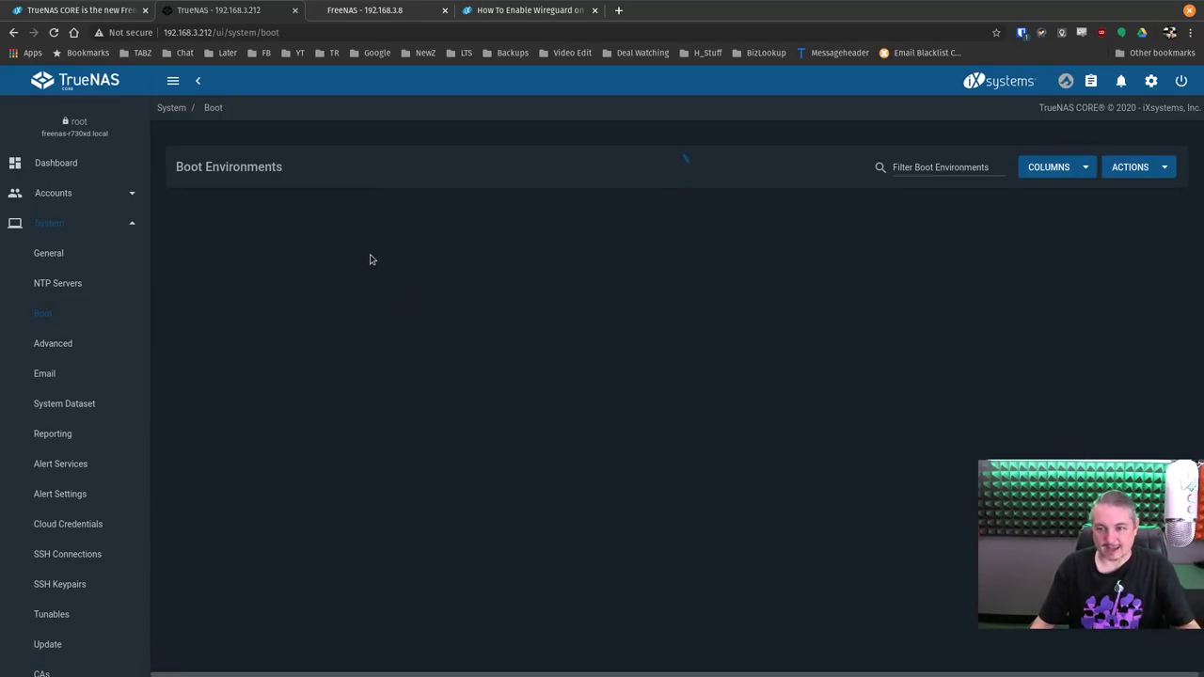